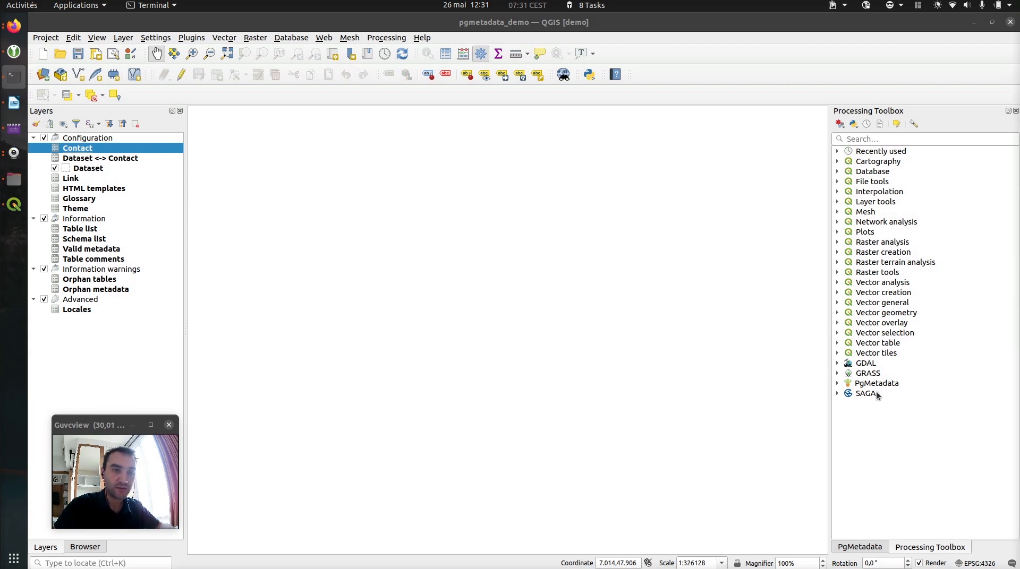
# Expand the PgMetadata provider's Administration group in the Processing Toolbox to view its algorithms
pyautogui.click(837, 383)
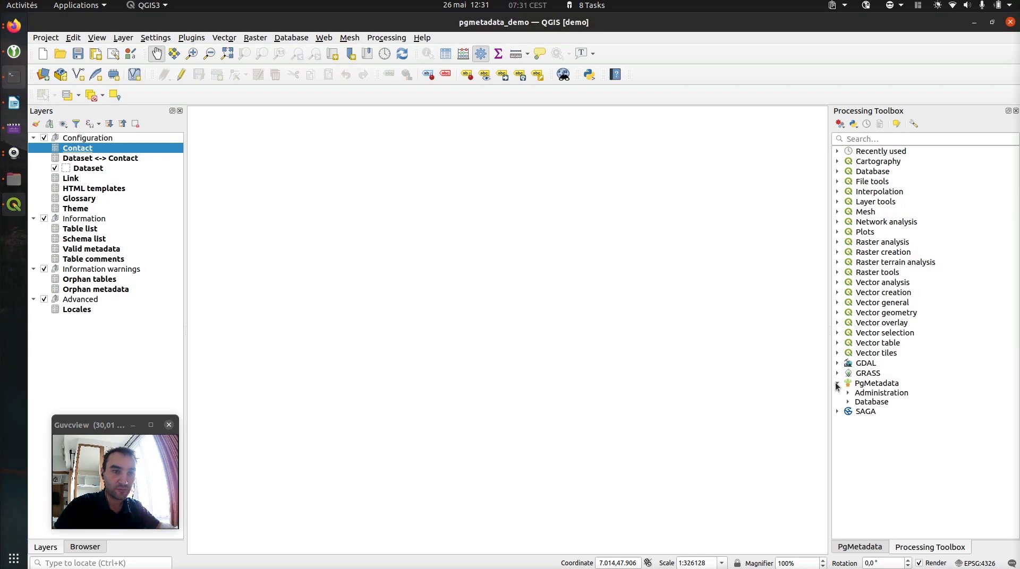
pyautogui.doubleClick(877, 393)
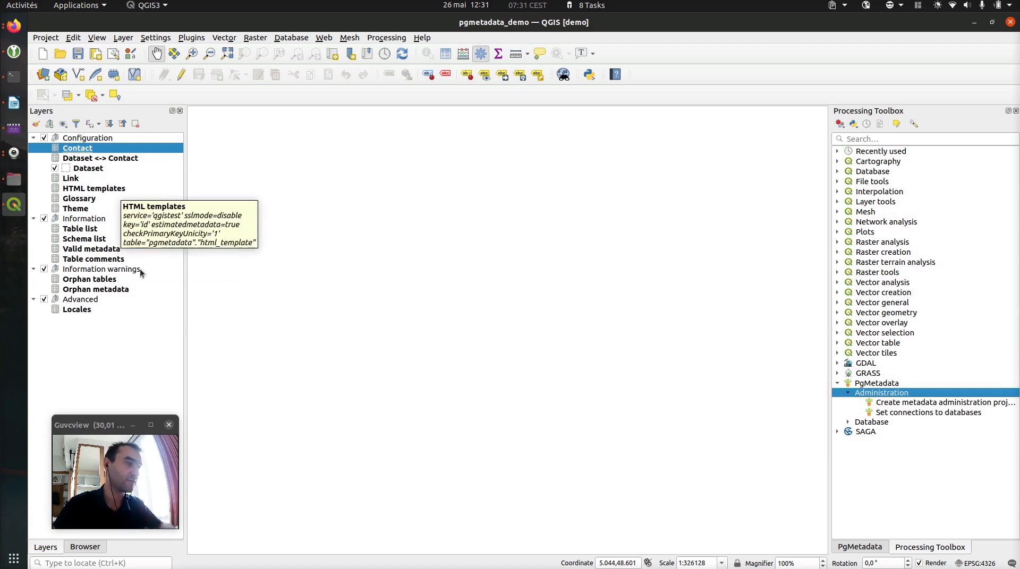
pyautogui.moveTo(241, 349); pyautogui.dragTo(257, 347)
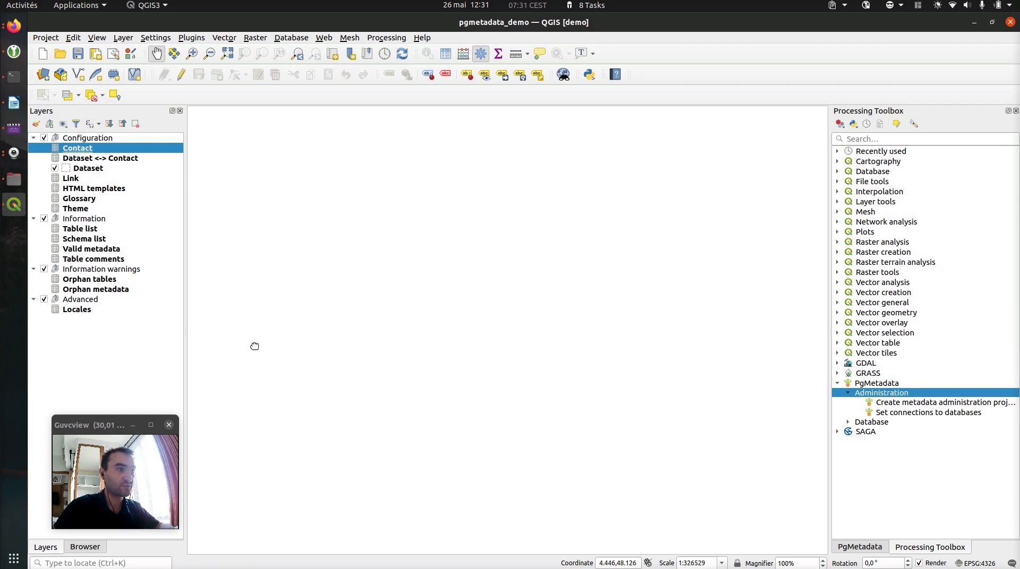
# Switch to Firefox and look at the provided geopackage file link on the PgMetadata Tutorials page
pyautogui.hotkey('alt', 'Tab')
pyautogui.hotkey('alt', 'Tab')
pyautogui.hotkey('alt', 'Tab')
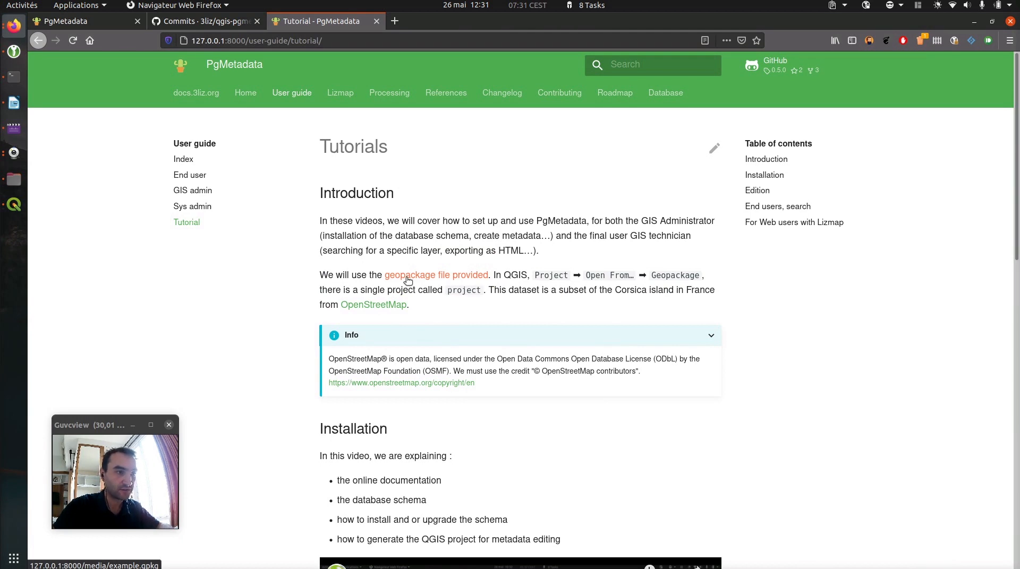
# Switch back to QGIS and load the project named "project" from the GeoPackage example.gpkg in the tmp folder
pyautogui.click(13, 205)
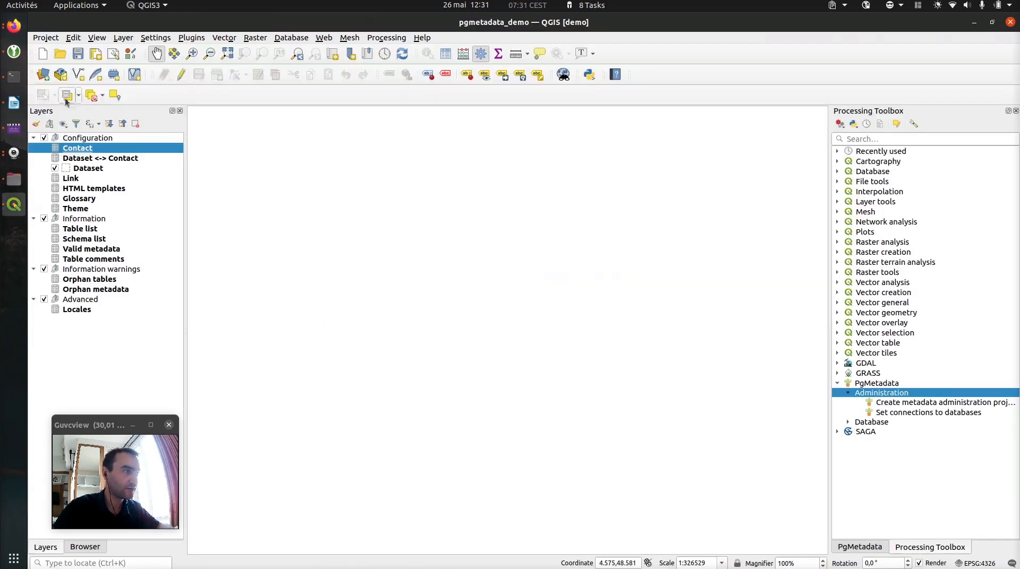
pyautogui.click(47, 40)
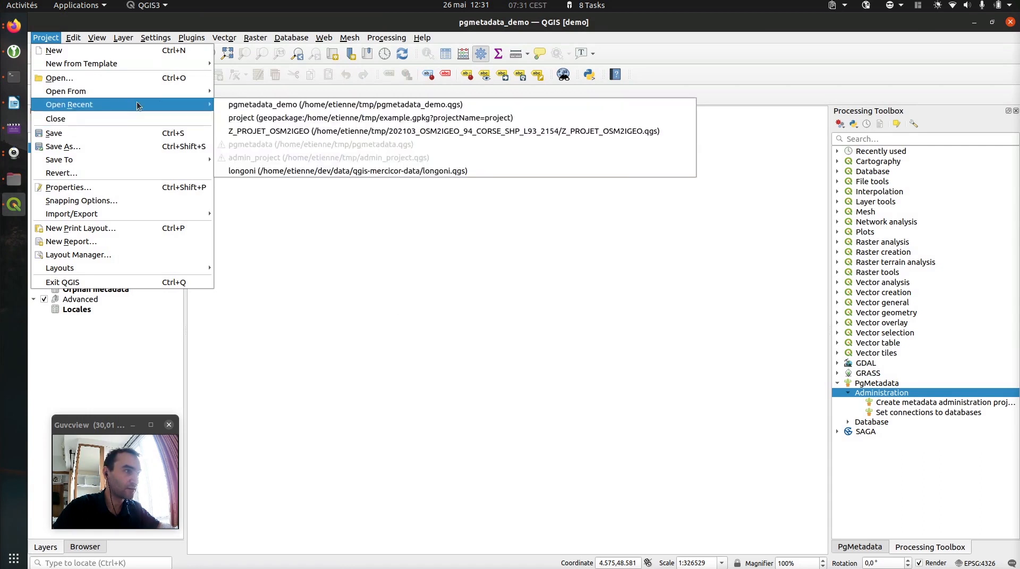
pyautogui.moveTo(145, 96)
pyautogui.click(269, 106)
pyautogui.click(604, 244)
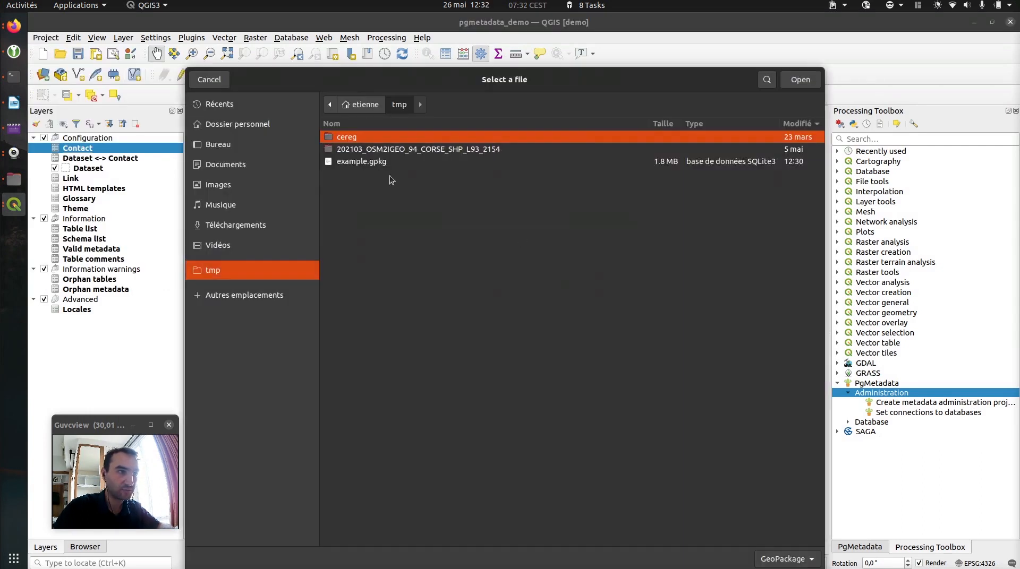
pyautogui.doubleClick(355, 160)
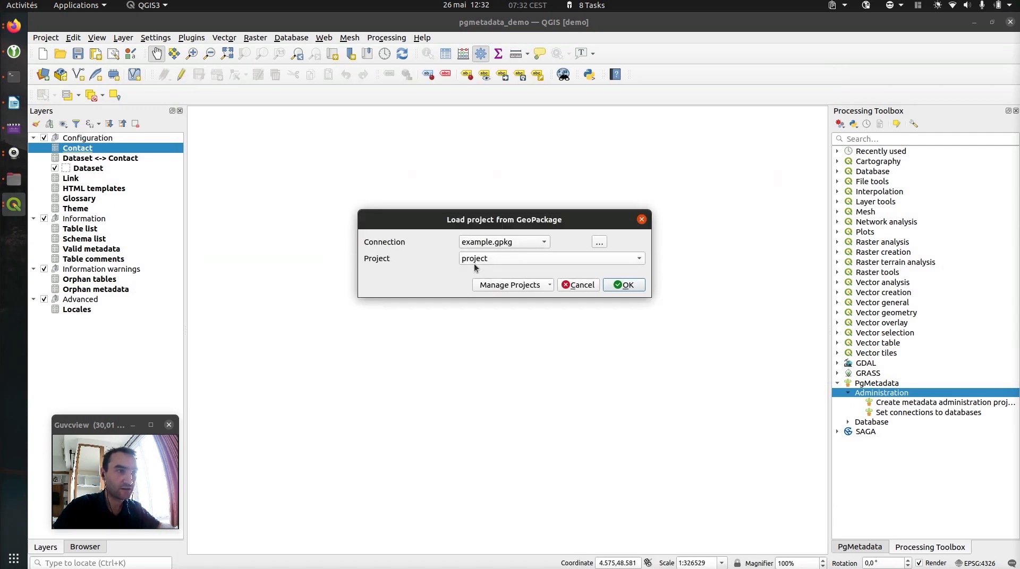
pyautogui.click(622, 285)
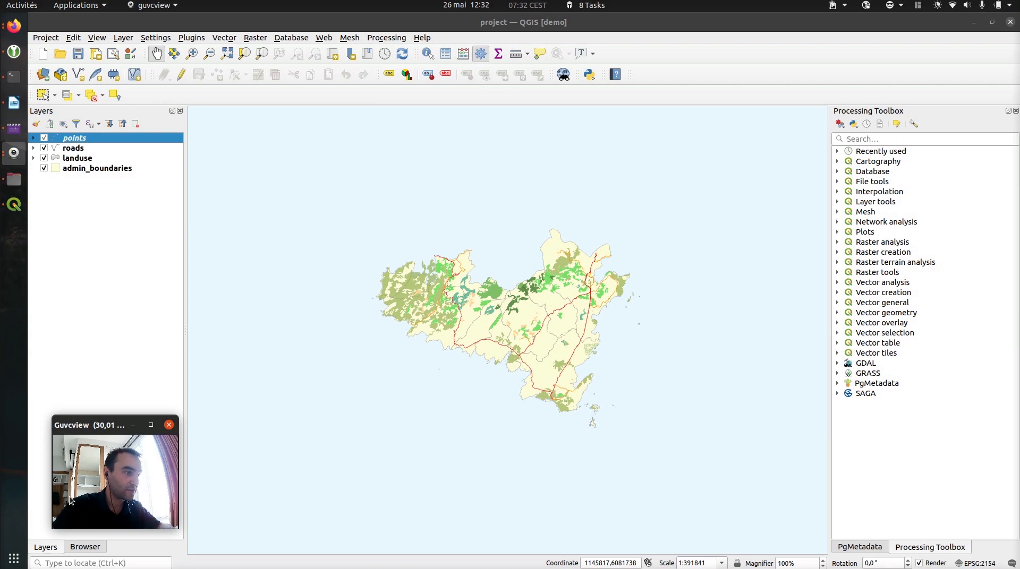
# Create a new schema named corsica in the demo PostGIS database
pyautogui.click(85, 547)
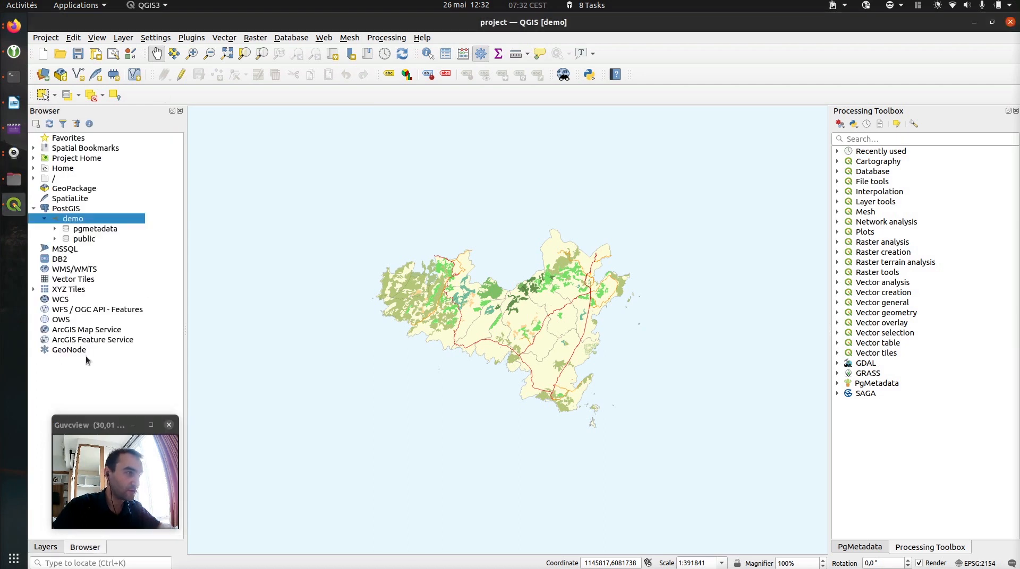
pyautogui.rightClick(72, 220)
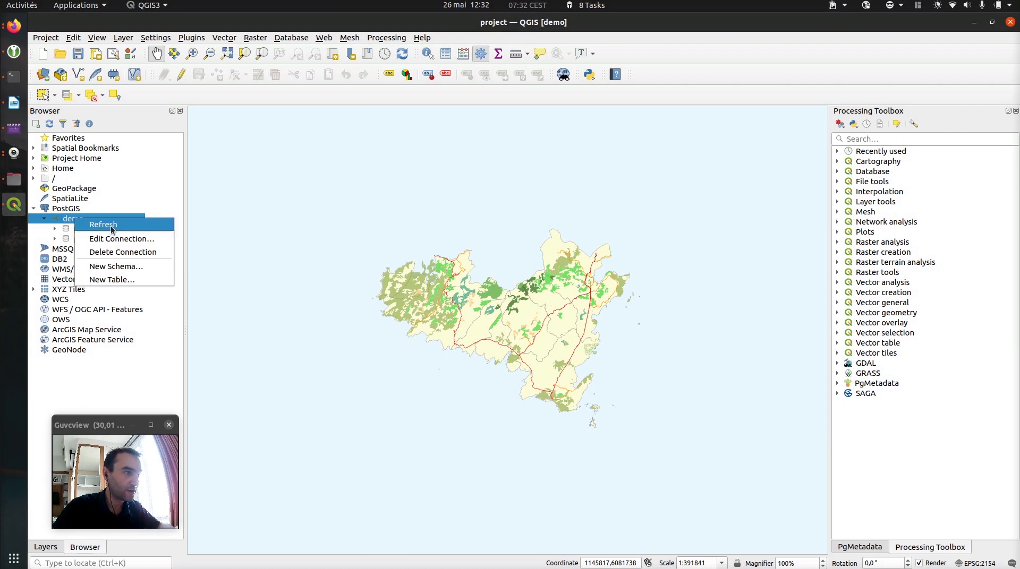
pyautogui.click(125, 266)
pyautogui.write('corsica')
pyautogui.press('Return')
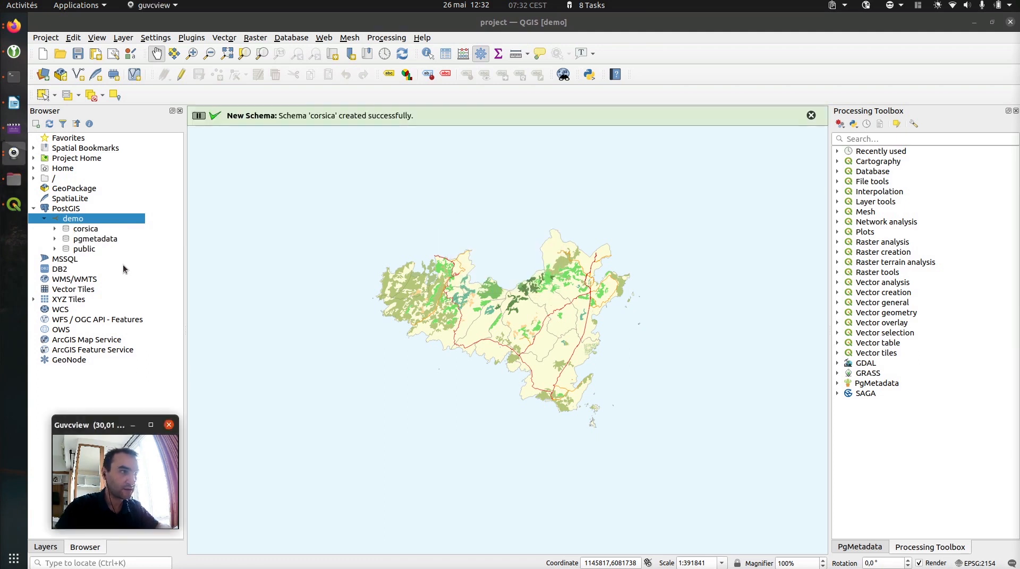
# Bring back the layer list and show the Browser (2) panel alongside it
pyautogui.click(51, 548)
pyautogui.rightClick(162, 97)
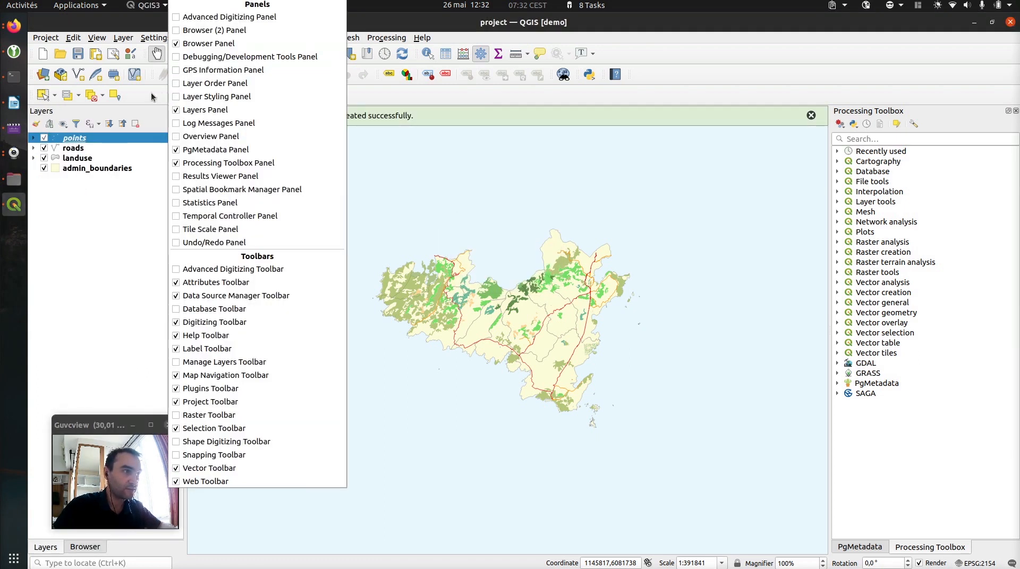
pyautogui.click(210, 30)
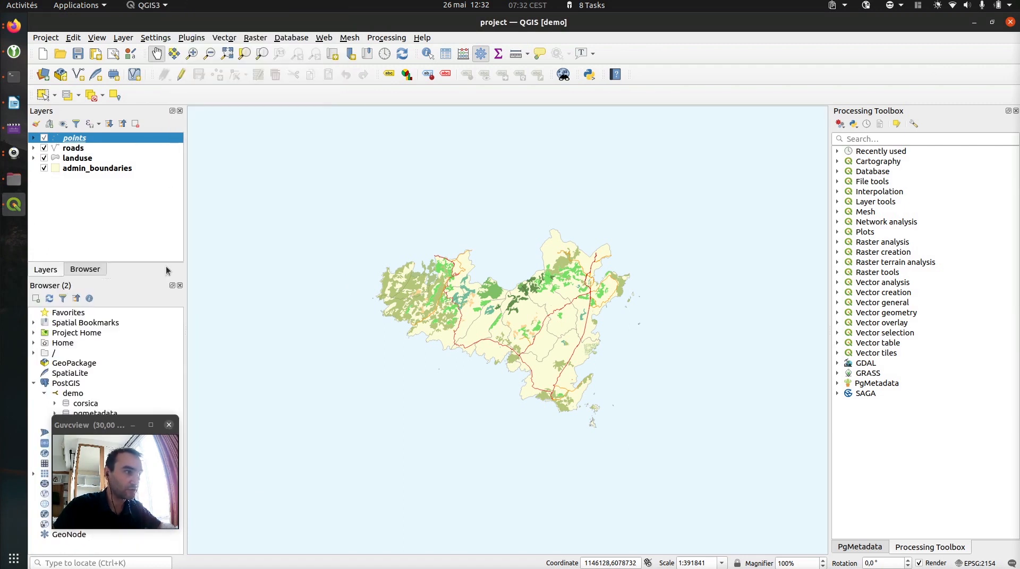
# Import the points, roads, landuse and admin_boundaries layers into the corsica schema of the demo database
pyautogui.click(81, 404)
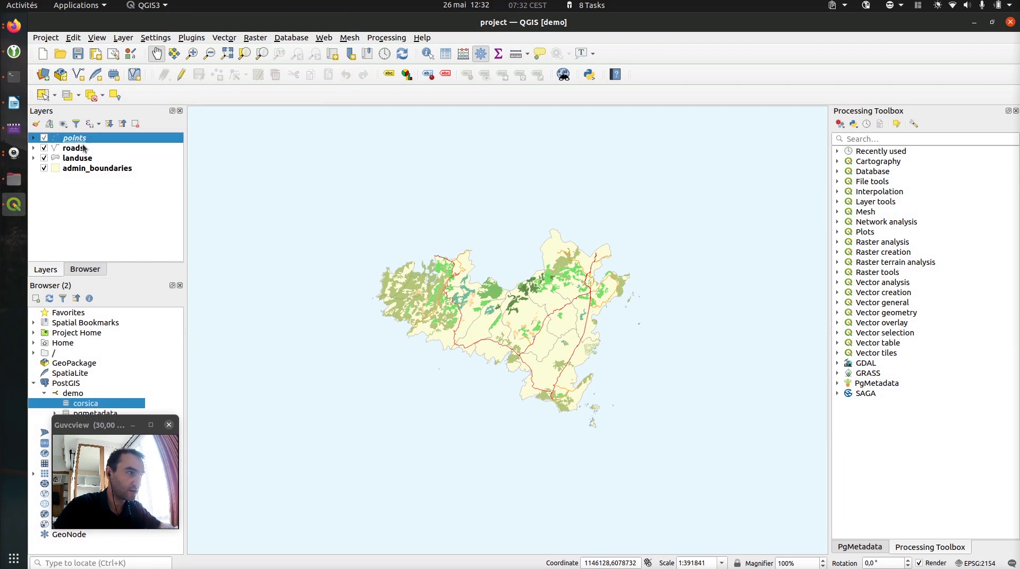
pyautogui.keyDown('shift'); pyautogui.click(83, 169); pyautogui.keyUp('shift')
pyautogui.moveTo(78, 139); pyautogui.dragTo(88, 403)
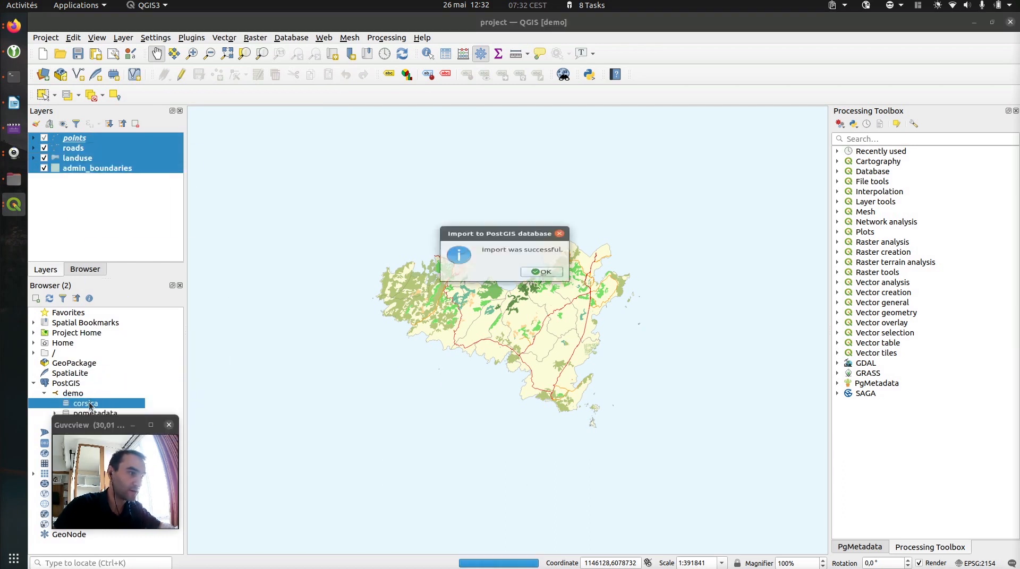
pyautogui.click(539, 278)
pyautogui.click(539, 278)
pyautogui.click(539, 278)
pyautogui.click(540, 279)
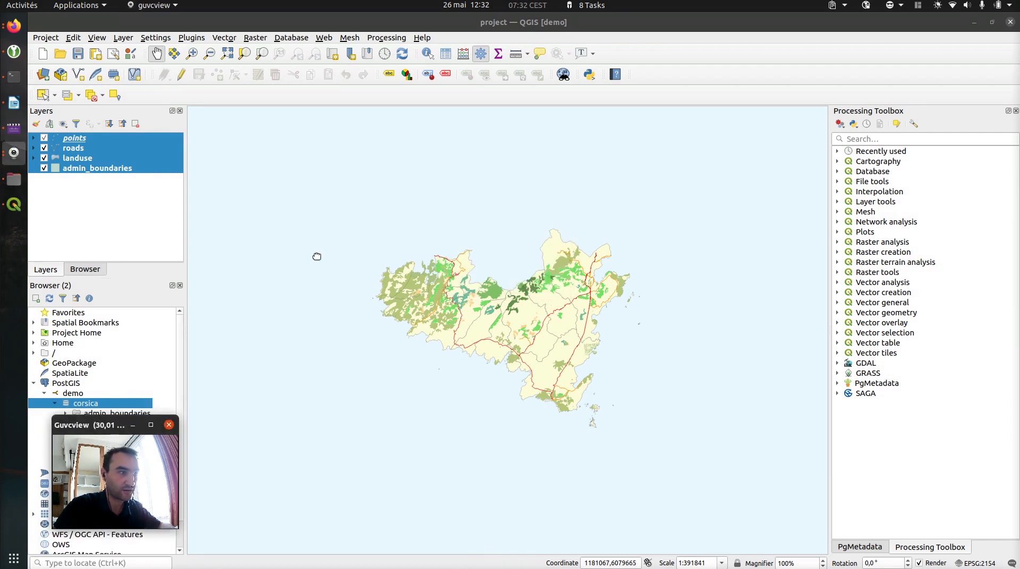
pyautogui.scroll(-1, 102, 333)
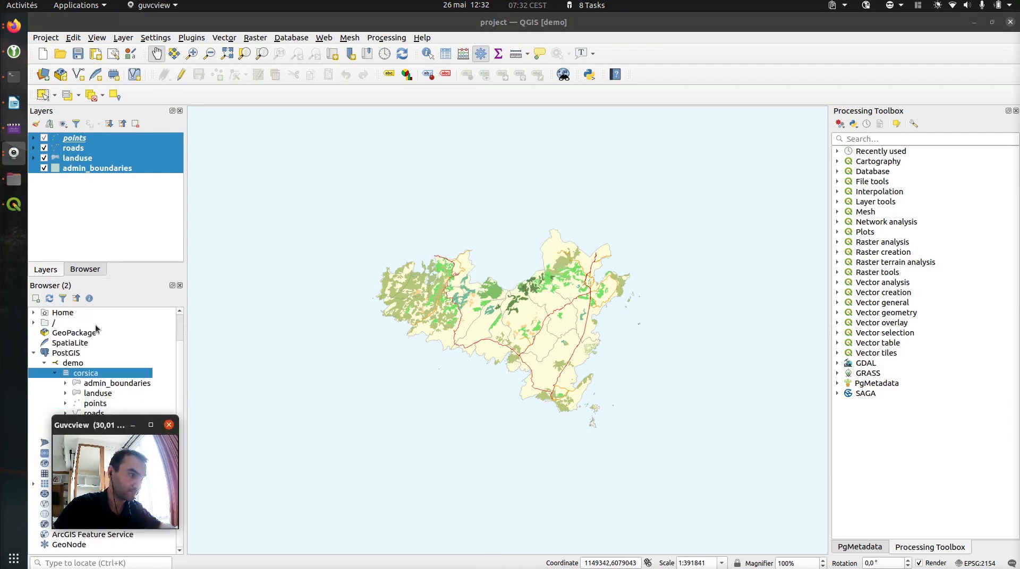
# Close the second browser panel, then refresh and expand the corsica schema in the main browser
pyautogui.click(179, 286)
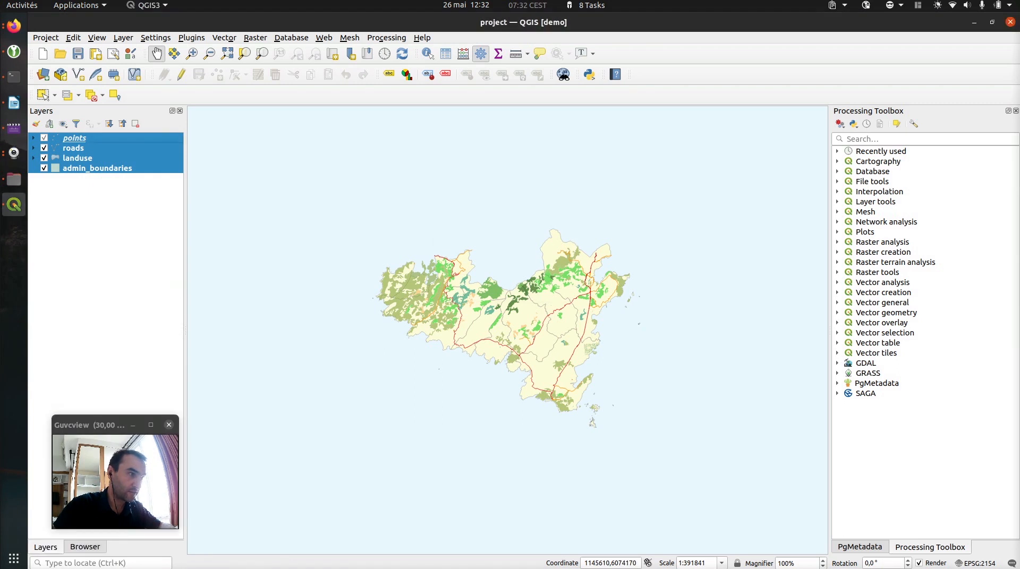
pyautogui.click(79, 548)
pyautogui.click(82, 229)
pyautogui.rightClick(83, 229)
pyautogui.click(101, 237)
pyautogui.click(54, 228)
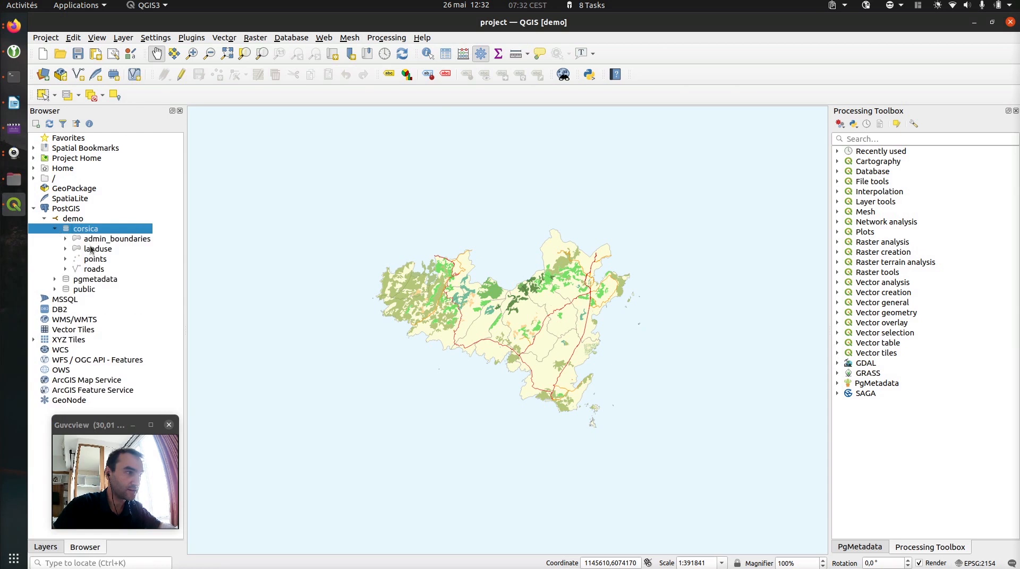
# Add the admin_boundaries, landuse, points and roads tables from the corsica schema to the map, and hide the new admin_boundaries layer
pyautogui.click(94, 242)
pyautogui.click(93, 270)
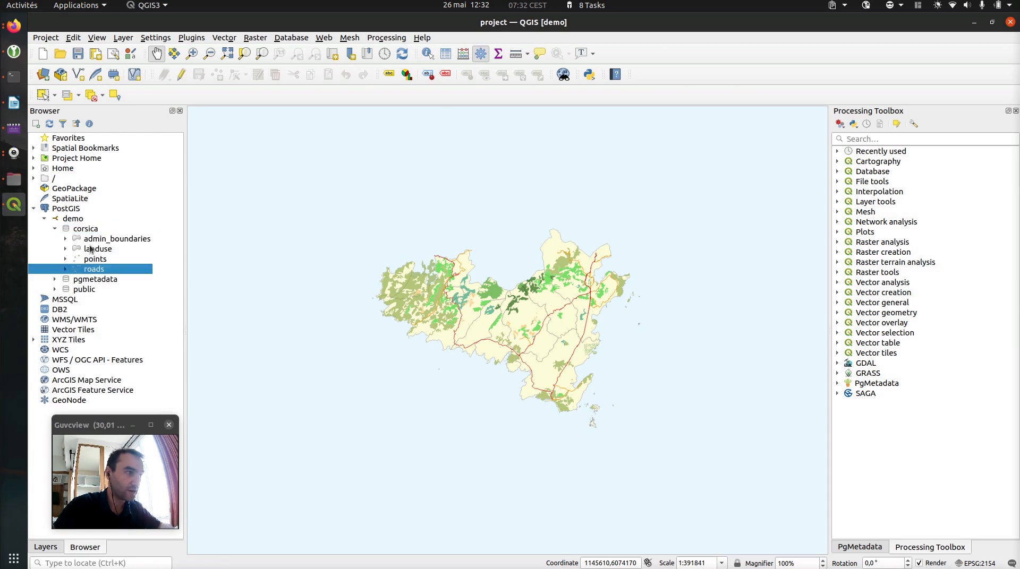
pyautogui.keyDown('ctrl'); pyautogui.click(90, 242); pyautogui.keyUp('ctrl')
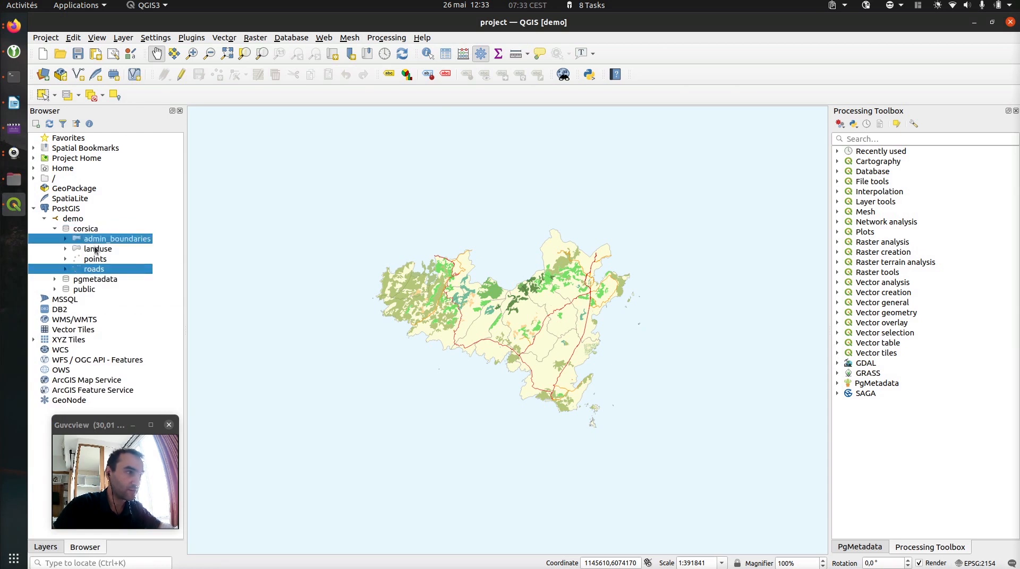
pyautogui.keyDown('ctrl'); pyautogui.click(95, 250); pyautogui.keyUp('ctrl')
pyautogui.keyDown('ctrl'); pyautogui.click(93, 260); pyautogui.keyUp('ctrl')
pyautogui.moveTo(95, 251); pyautogui.dragTo(236, 269)
pyautogui.click(52, 549)
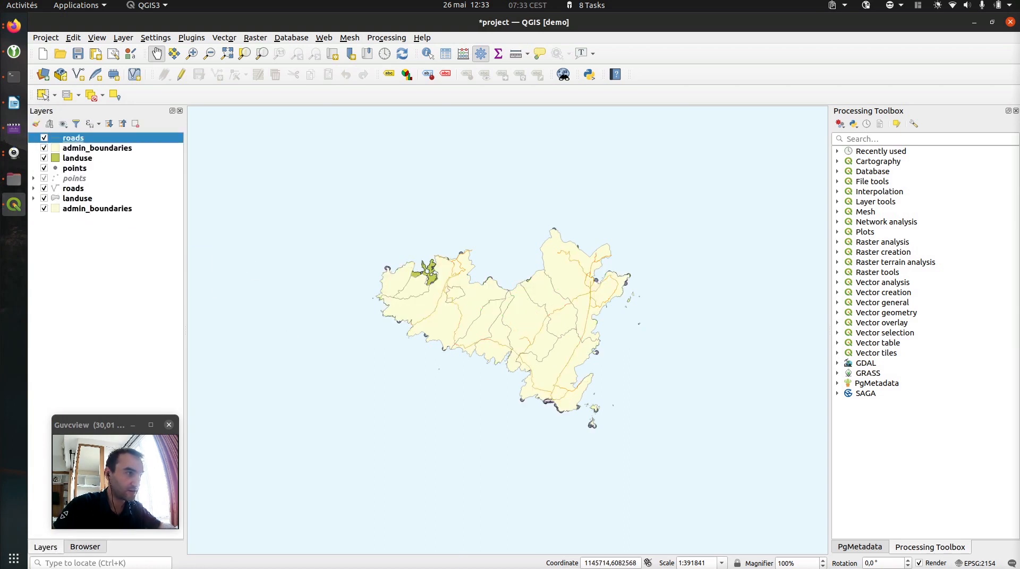
pyautogui.click(44, 148)
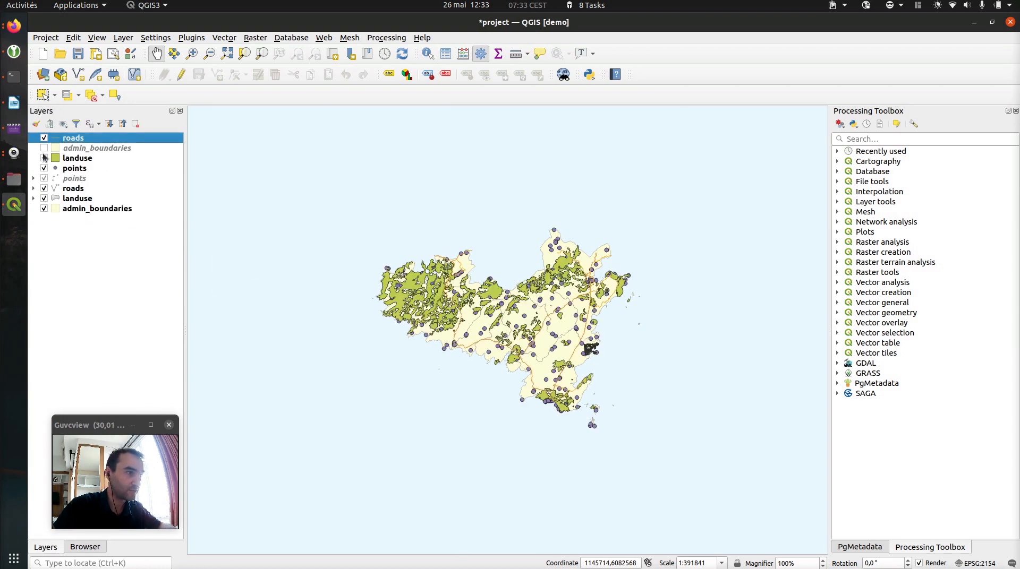
# Copy all style categories from the original GeoPackage admin_boundaries layer and paste them onto the PostGIS admin_boundaries layer
pyautogui.rightClick(78, 211)
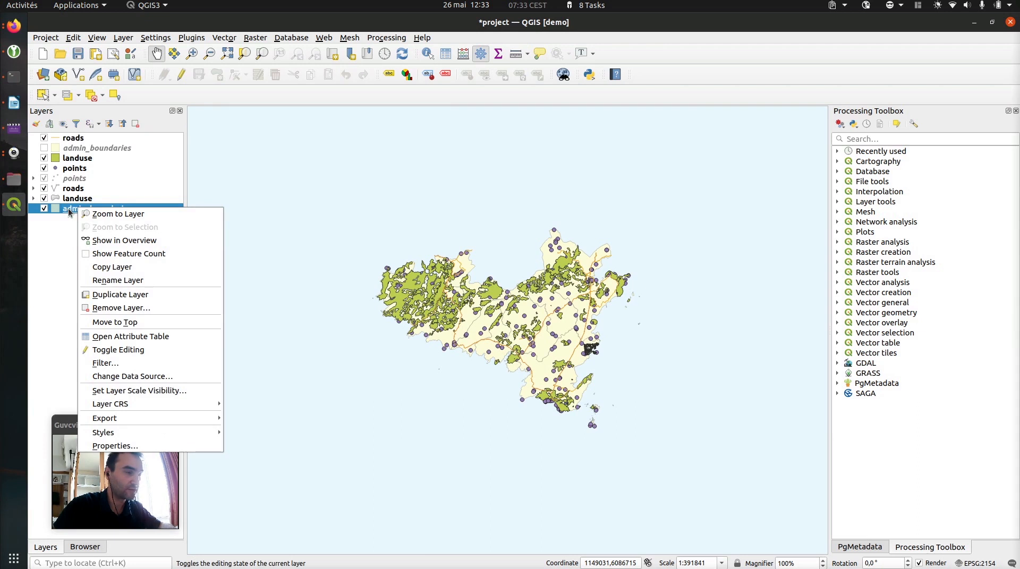
pyautogui.moveTo(168, 420)
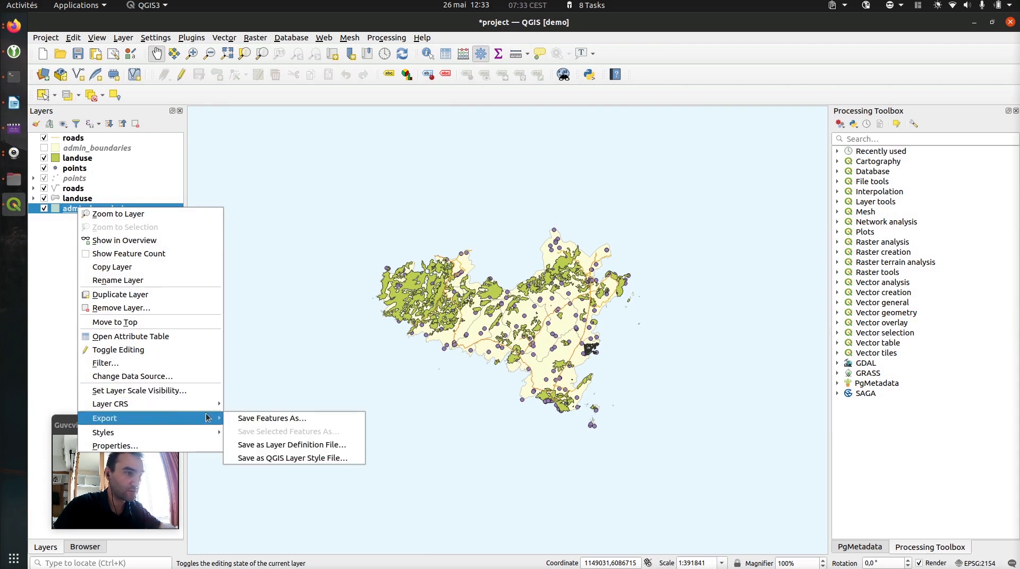
pyautogui.moveTo(207, 432)
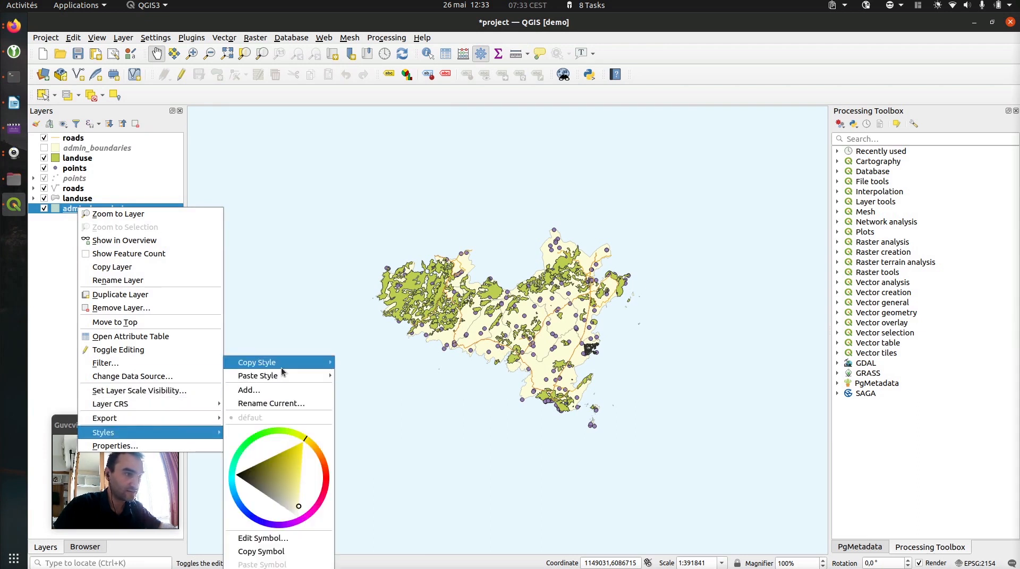
pyautogui.moveTo(295, 366)
pyautogui.click(378, 351)
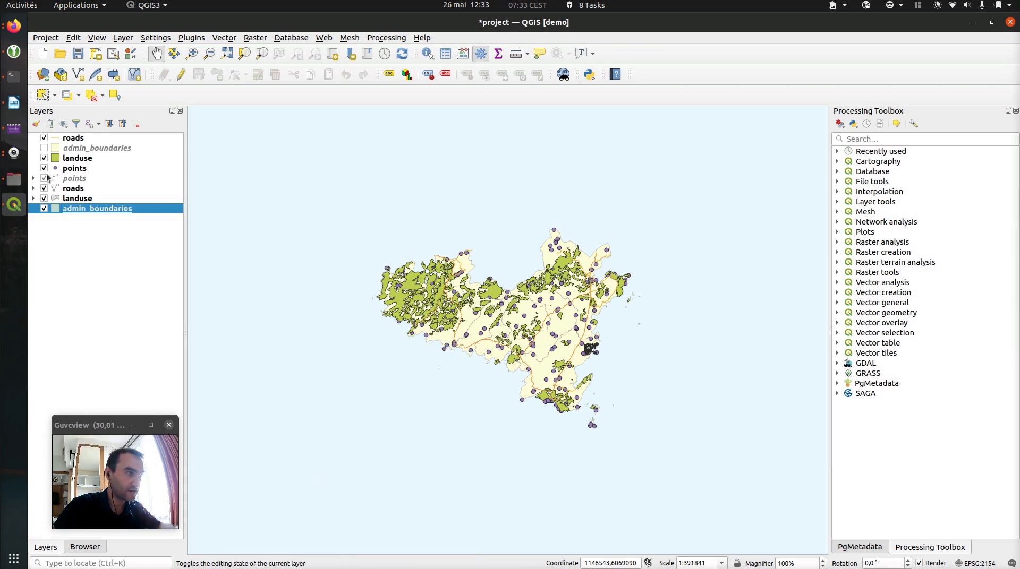
pyautogui.click(90, 151)
pyautogui.rightClick(91, 151)
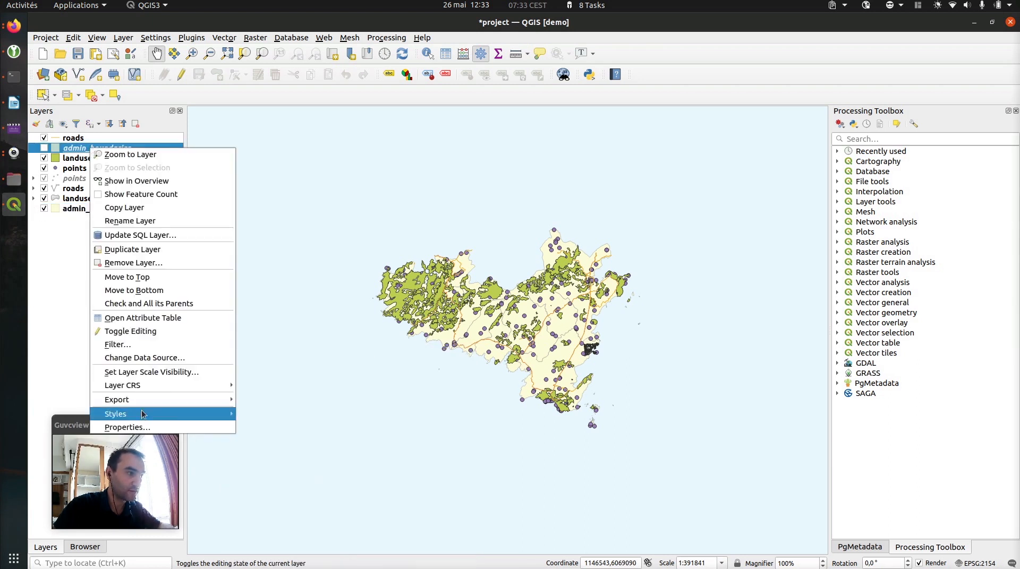
pyautogui.moveTo(223, 414)
pyautogui.moveTo(291, 376)
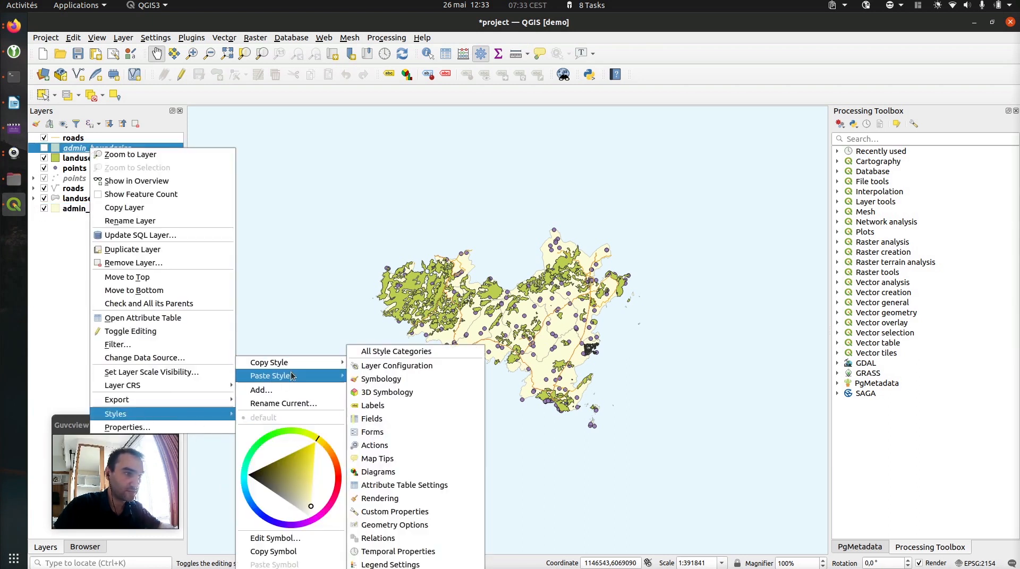
pyautogui.click(379, 352)
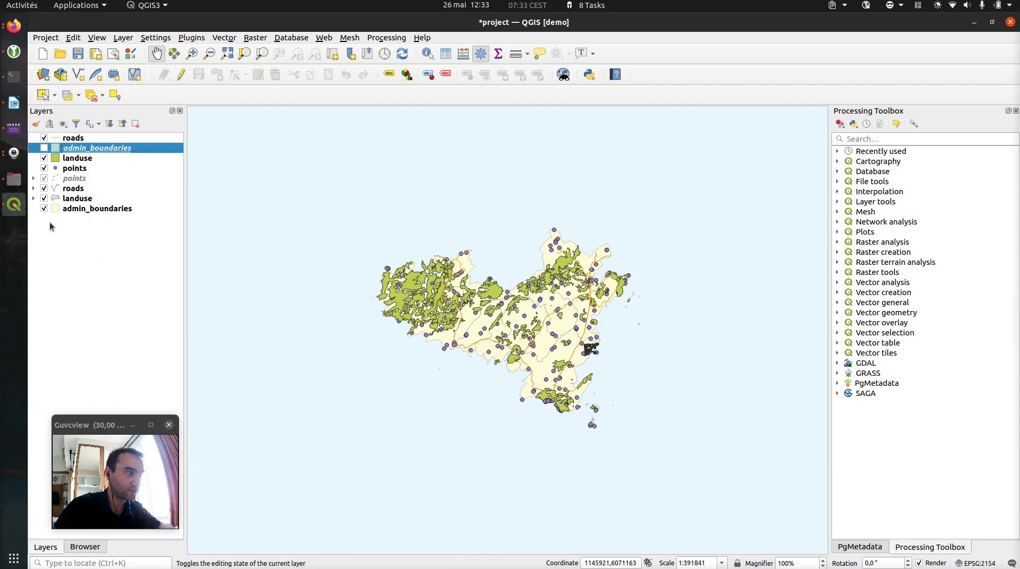
# Save the PostGIS admin_boundaries layer's style as default in the datasource database, overwriting the existing style
pyautogui.rightClick(81, 149)
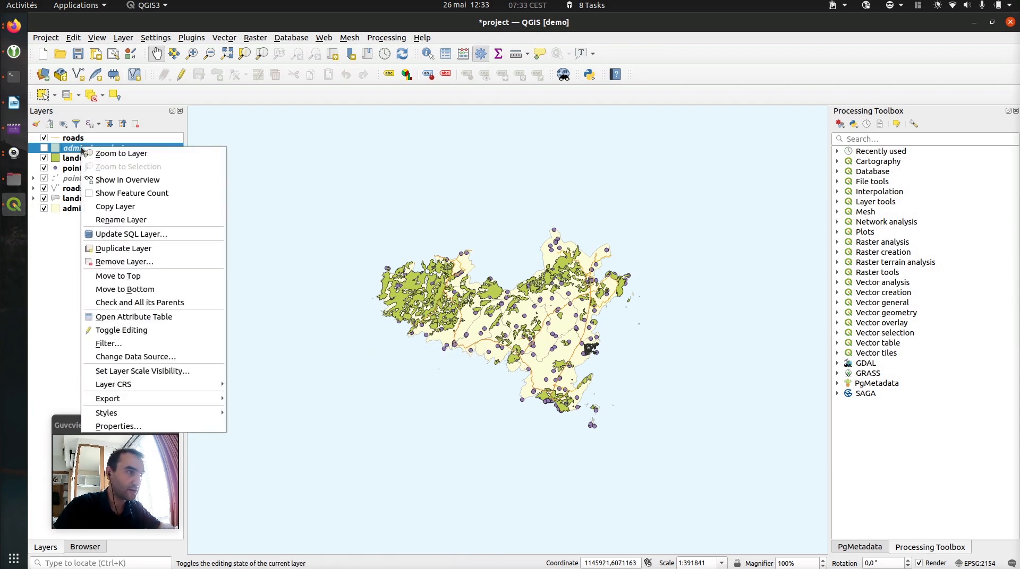
pyautogui.click(118, 427)
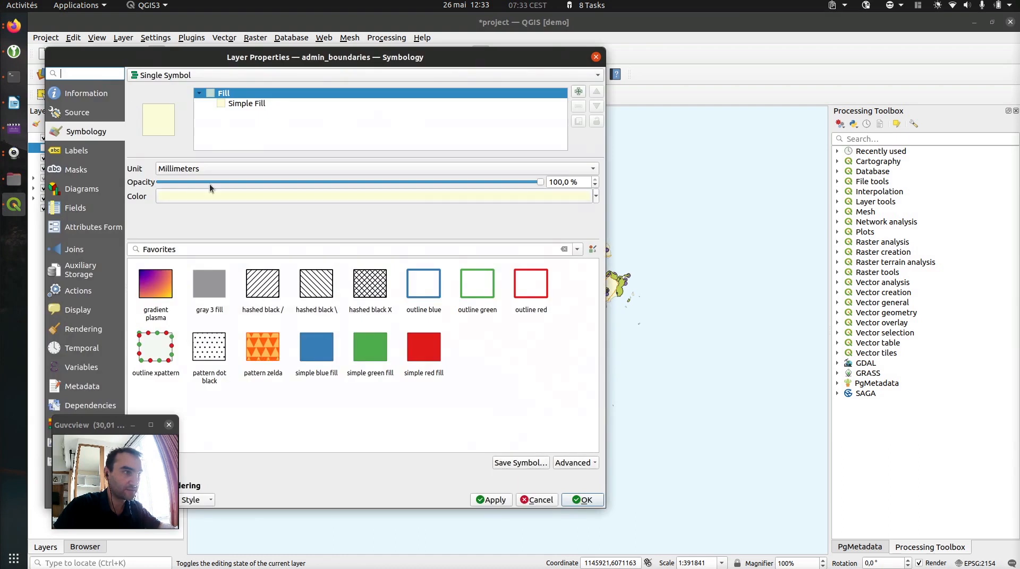
pyautogui.moveTo(149, 62); pyautogui.dragTo(371, 61)
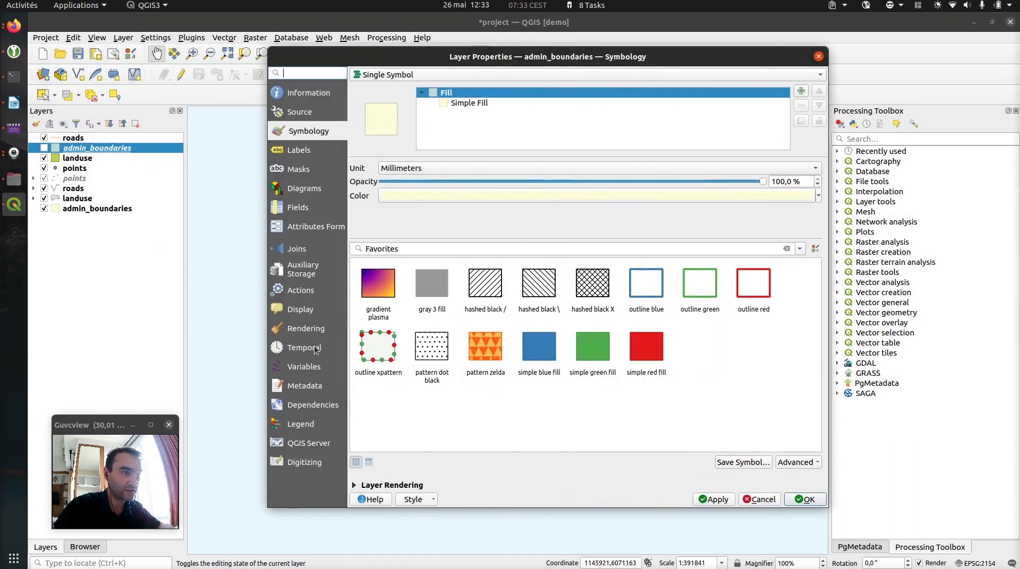
pyautogui.click(417, 499)
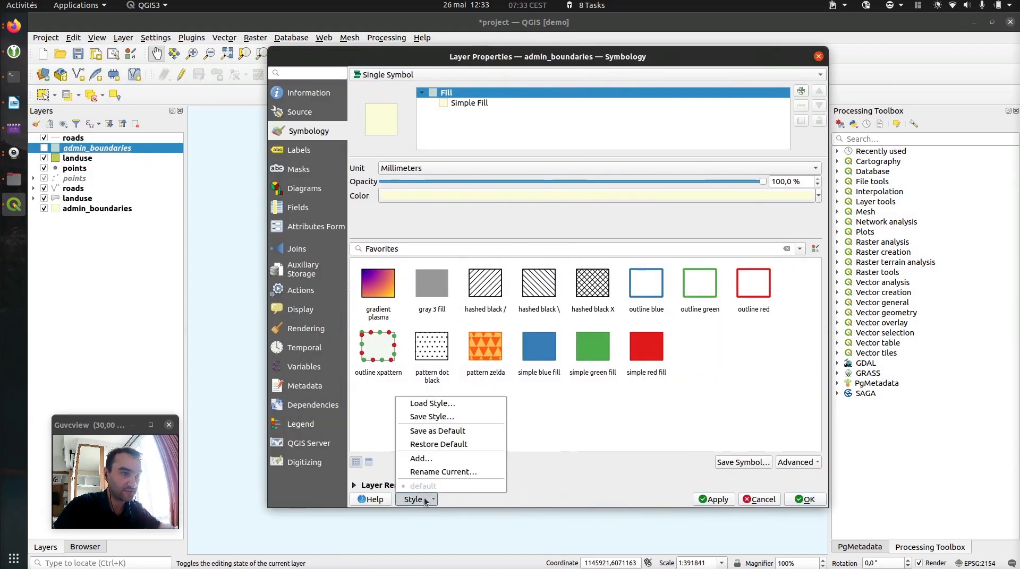
pyautogui.click(435, 431)
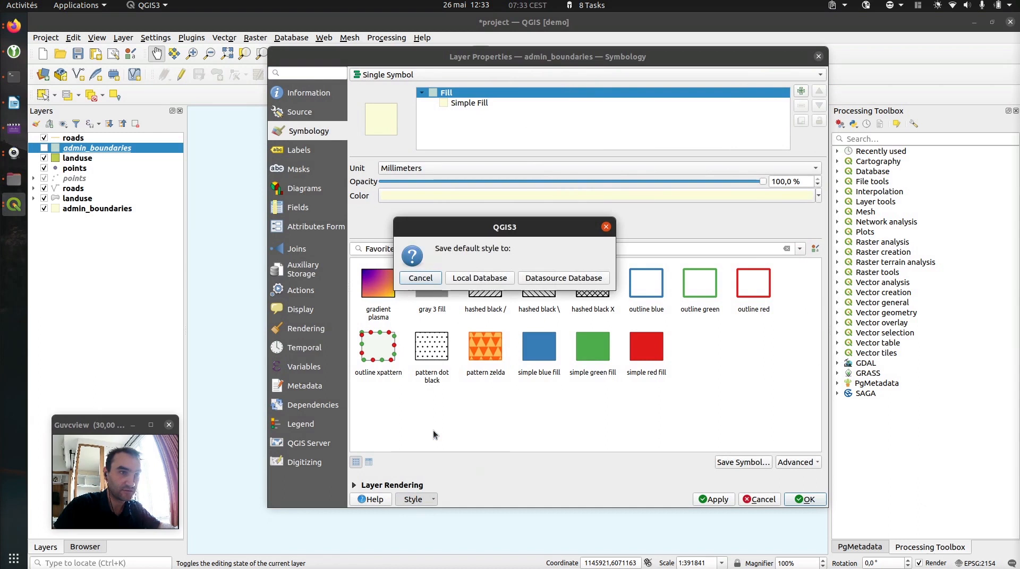
pyautogui.click(556, 279)
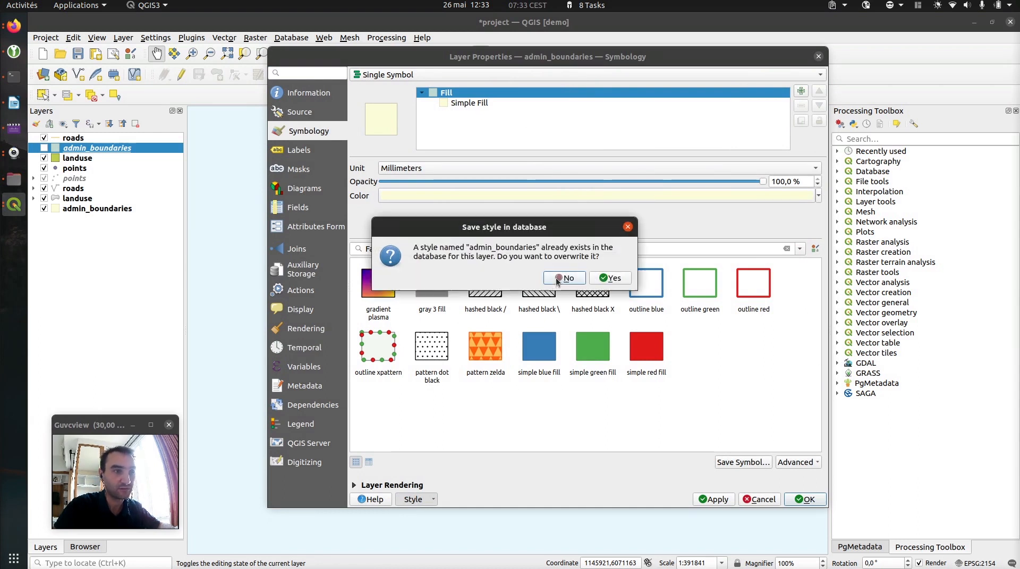
pyautogui.click(603, 281)
pyautogui.click(805, 500)
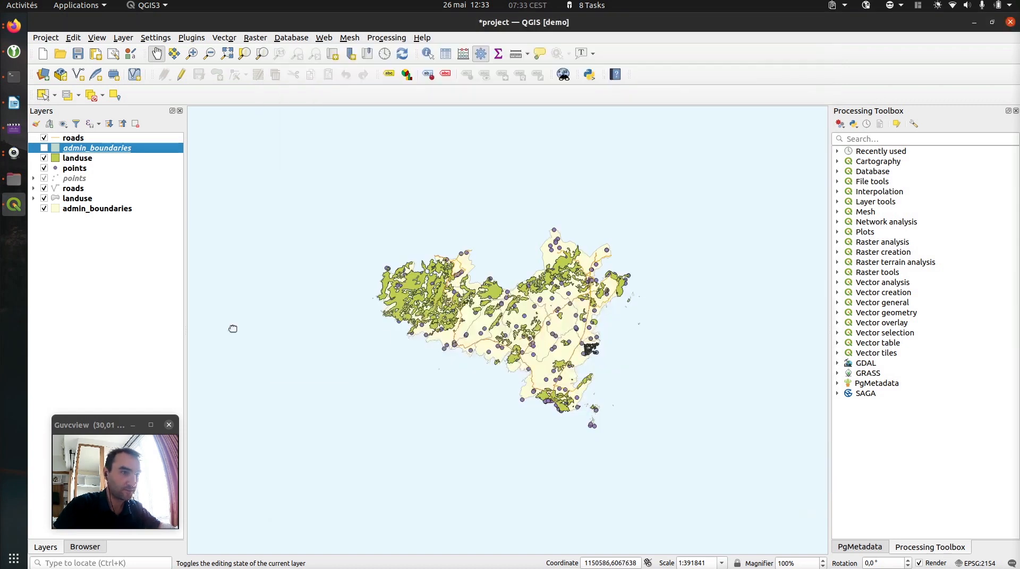
pyautogui.click(75, 200)
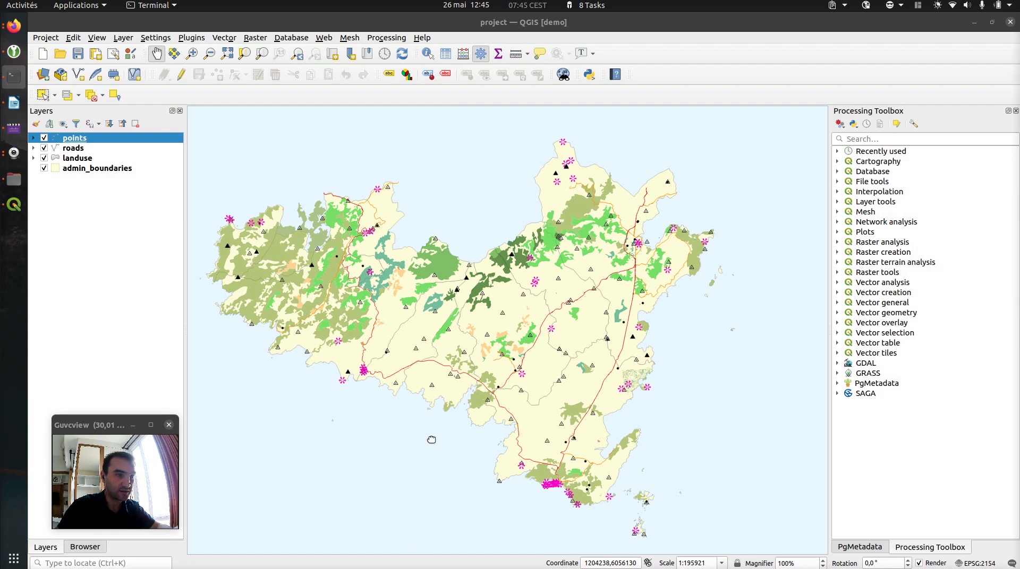
# Create a new empty project and add the admin_boundaries, landuse, points and roads tables from the corsica schema to the map
pyautogui.click(42, 54)
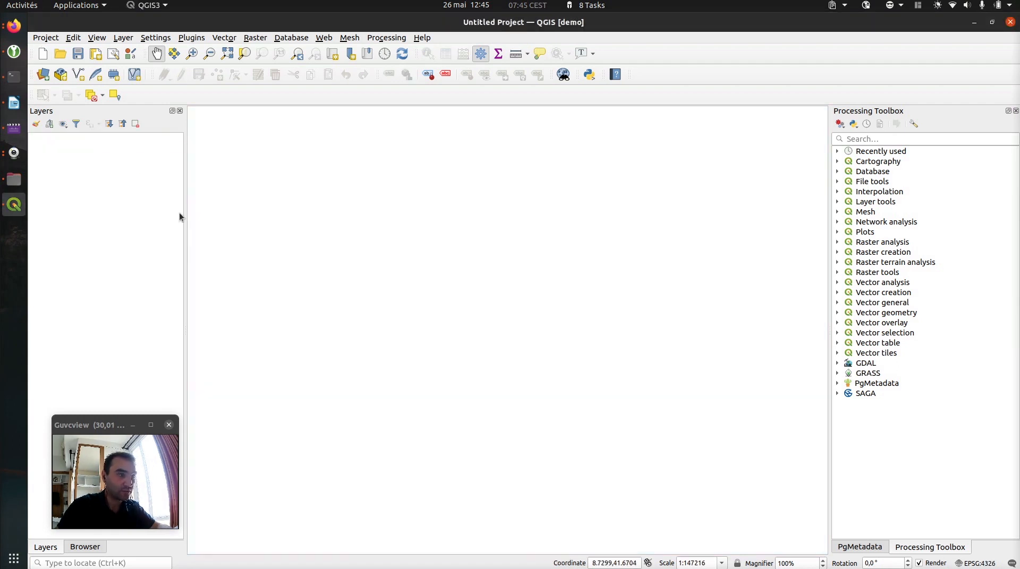
pyautogui.click(83, 547)
pyautogui.click(119, 260)
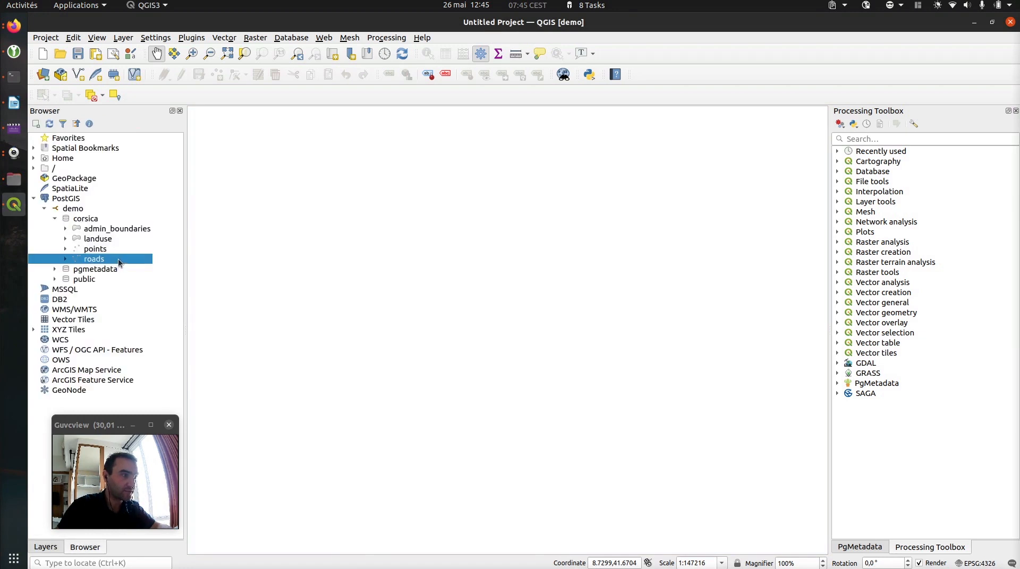
pyautogui.click(98, 230)
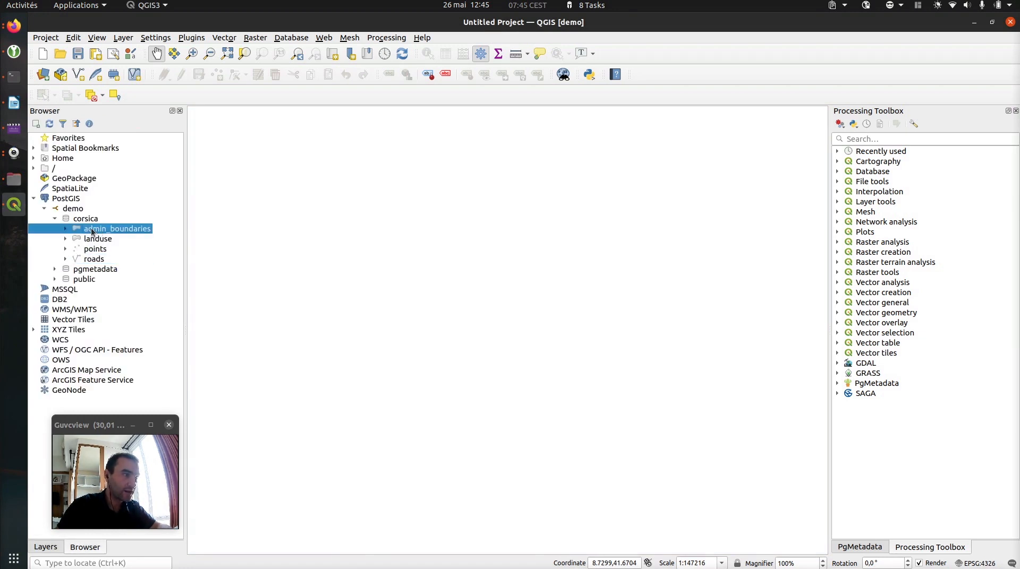
pyautogui.keyDown('shift'); pyautogui.click(94, 260); pyautogui.keyUp('shift')
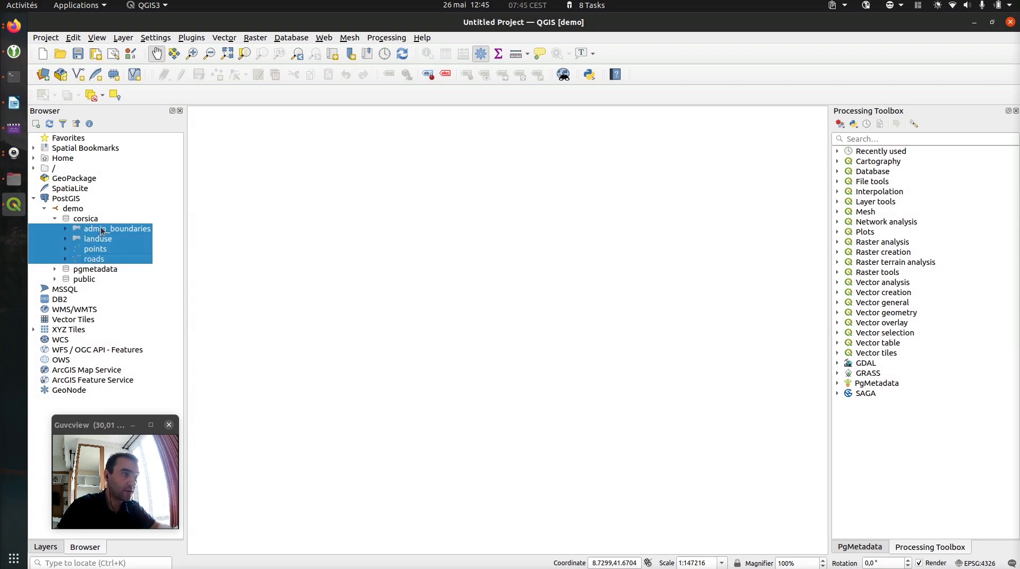
pyautogui.moveTo(97, 232)
pyautogui.mouseDown()
pyautogui.moveTo(423, 281)
pyautogui.moveTo(376, 394)
pyautogui.mouseUp()
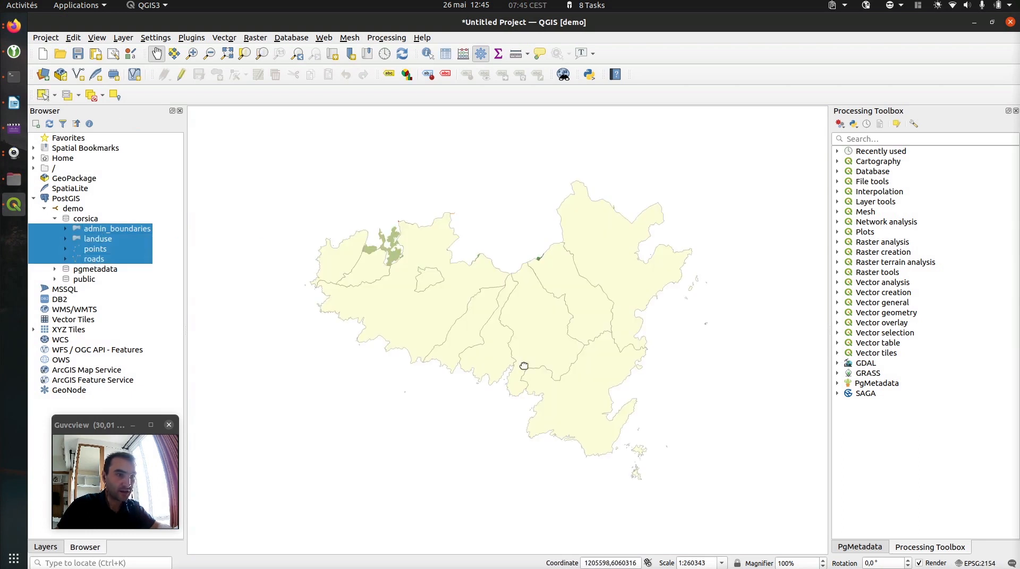
# Move the admin_boundaries layer below roads in the layer order
pyautogui.click(46, 548)
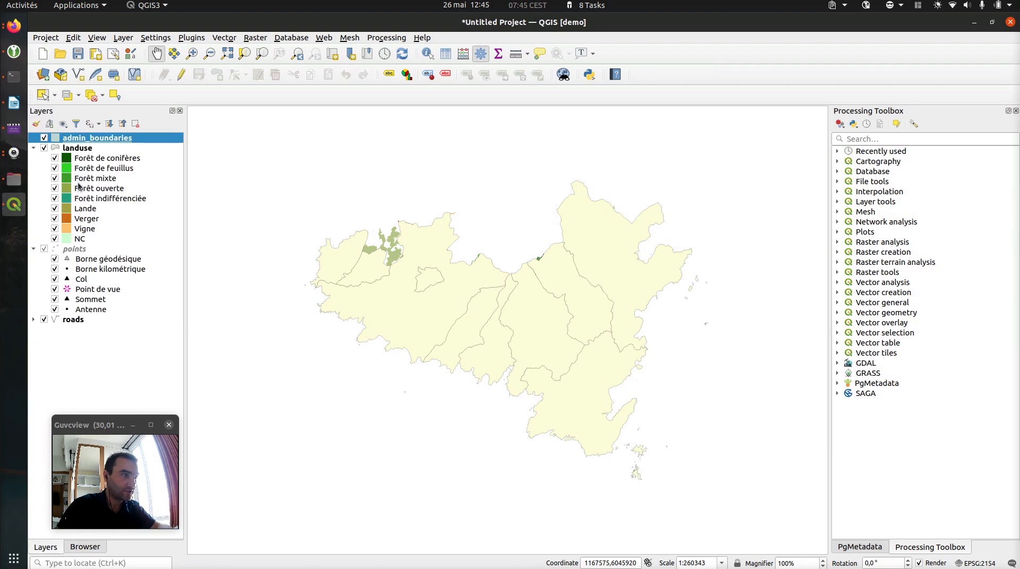
pyautogui.click(79, 149)
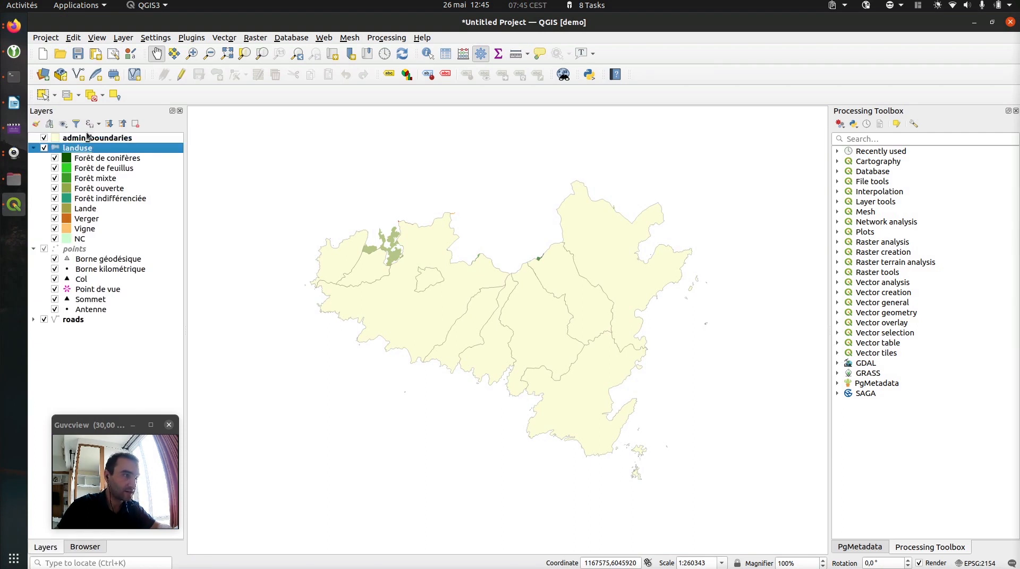
pyautogui.moveTo(79, 139); pyautogui.dragTo(112, 326)
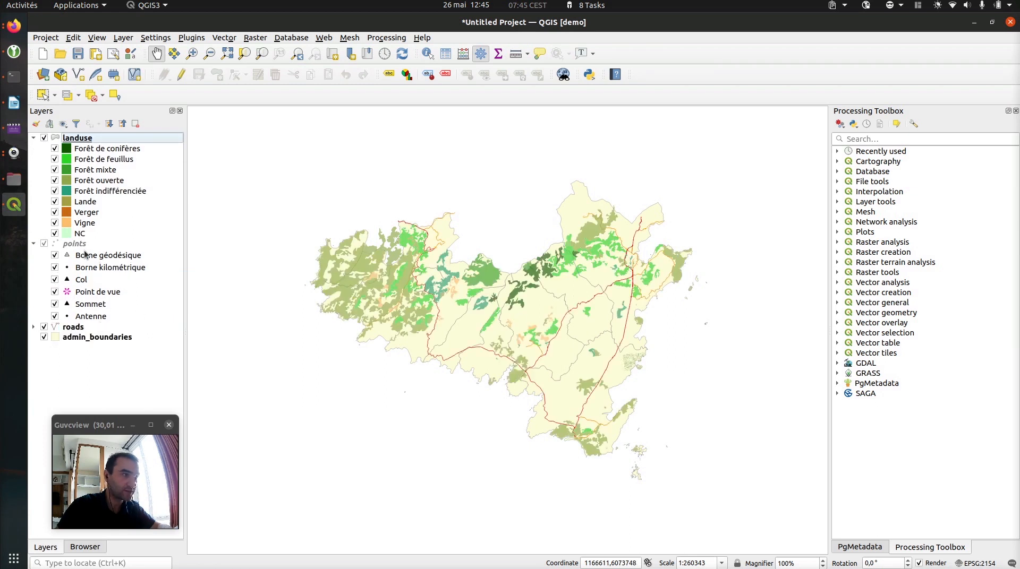
pyautogui.scroll(1, 487, 312)
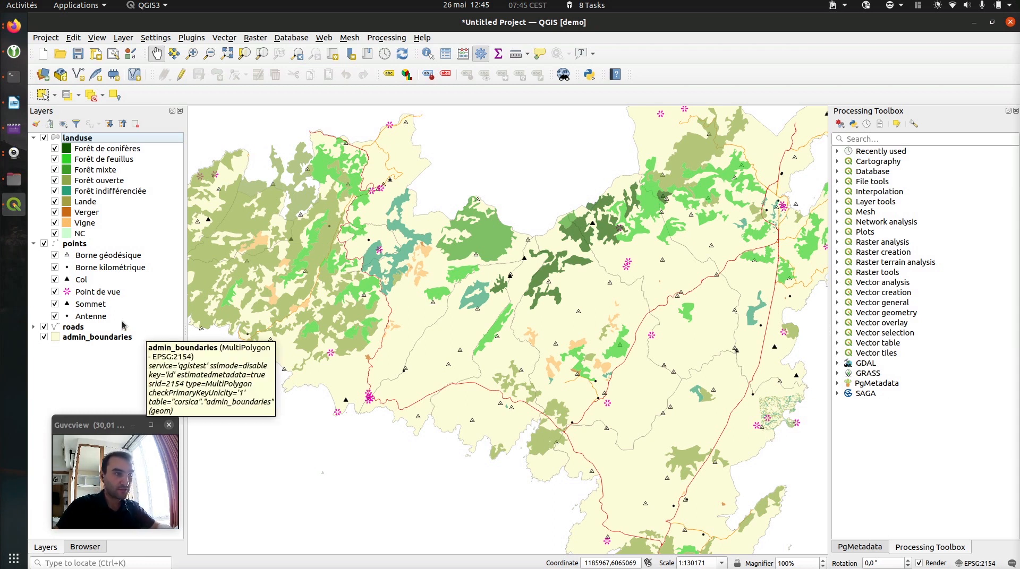
# Open the recent project pgmetadata_demo without saving the current one, and dismiss the project version notice
pyautogui.click(45, 39)
pyautogui.moveTo(93, 96)
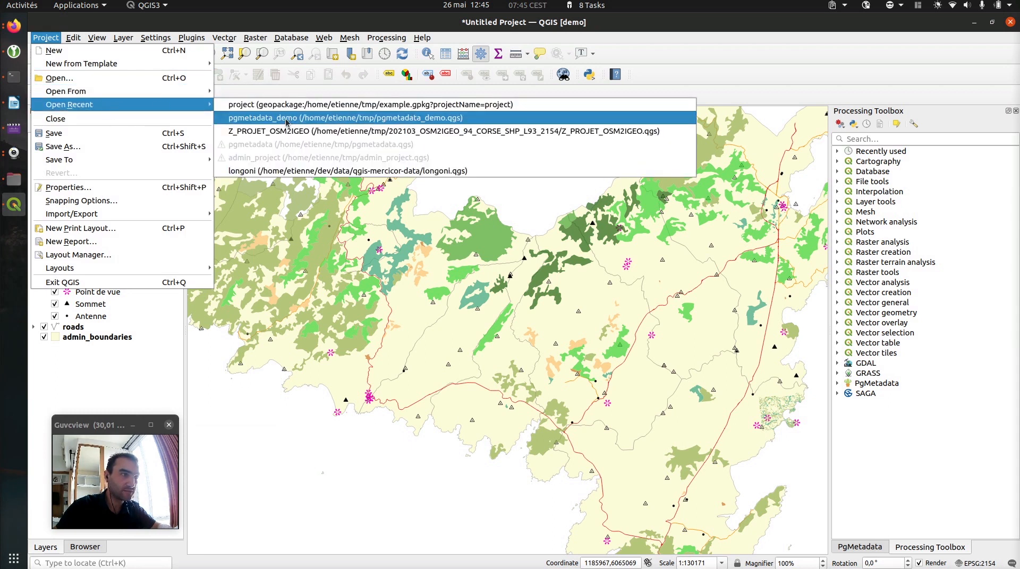
pyautogui.click(287, 123)
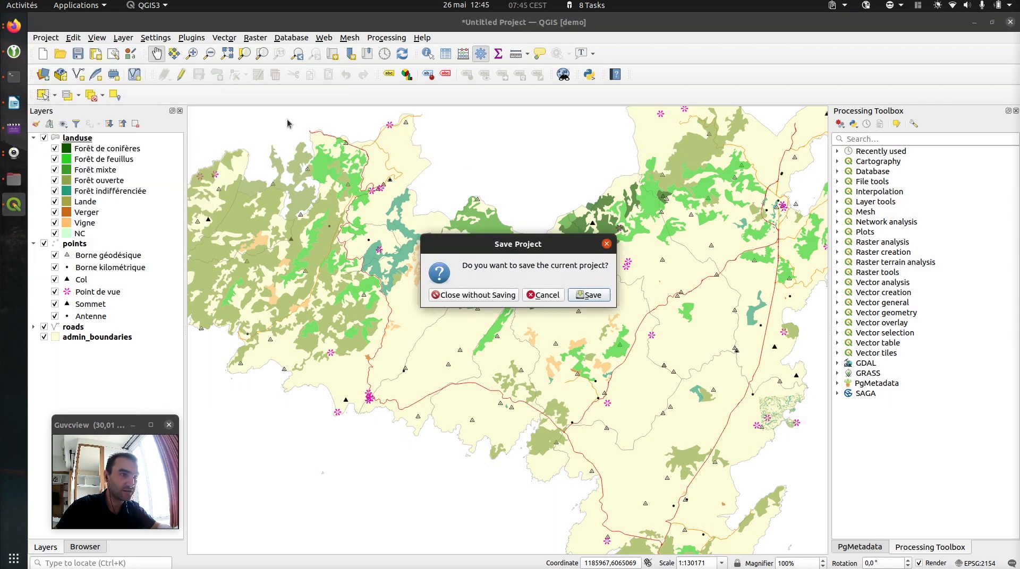
pyautogui.click(470, 295)
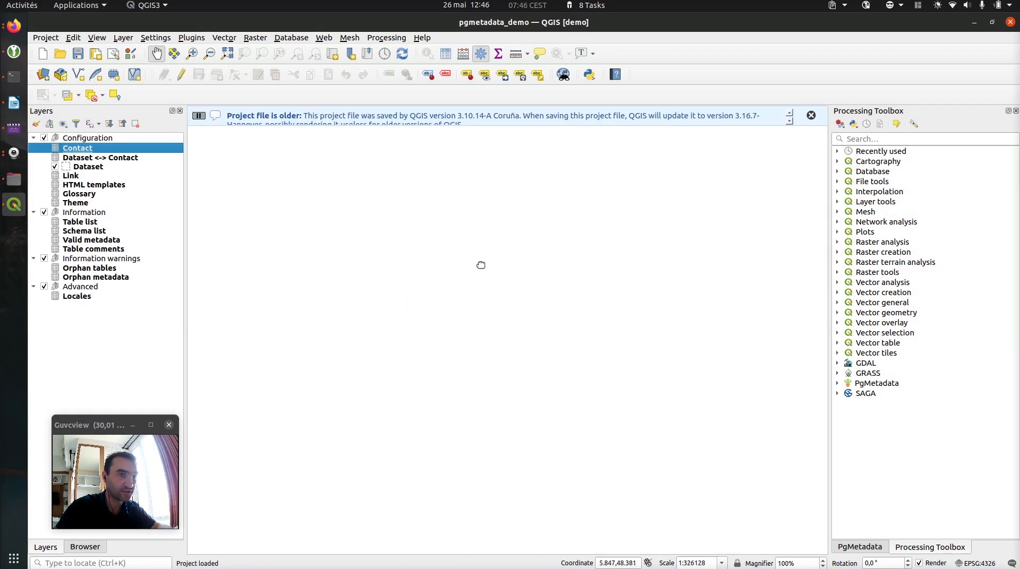
pyautogui.click(811, 116)
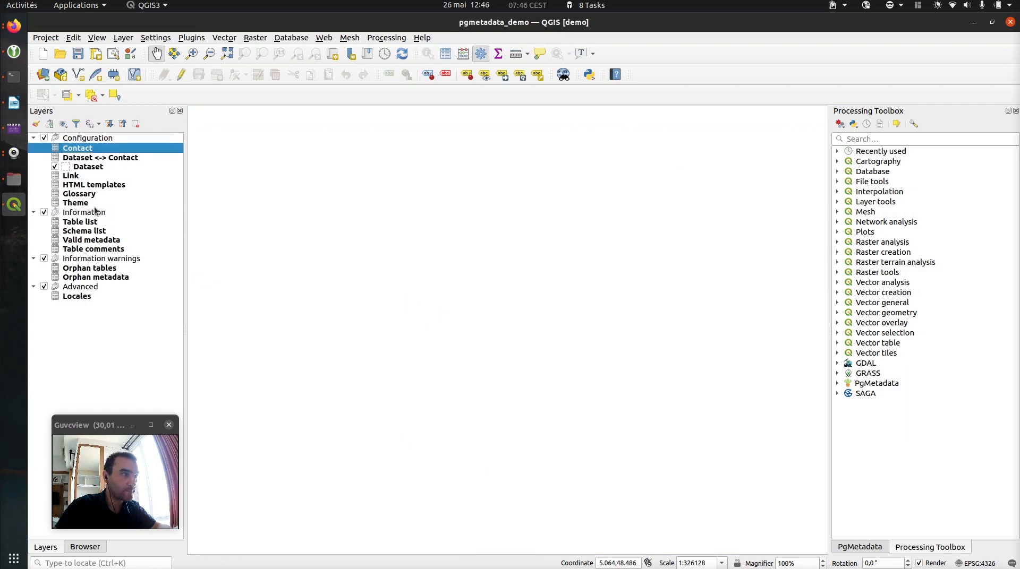
# Open the Contact layer's attribute table and compare its table and form views, ending in form view
pyautogui.click(79, 186)
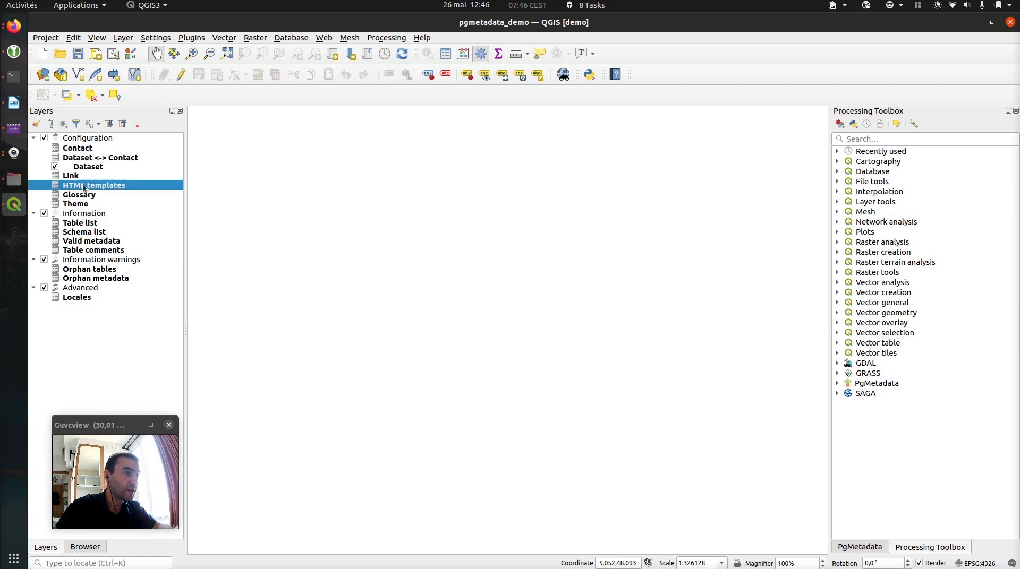
pyautogui.click(78, 149)
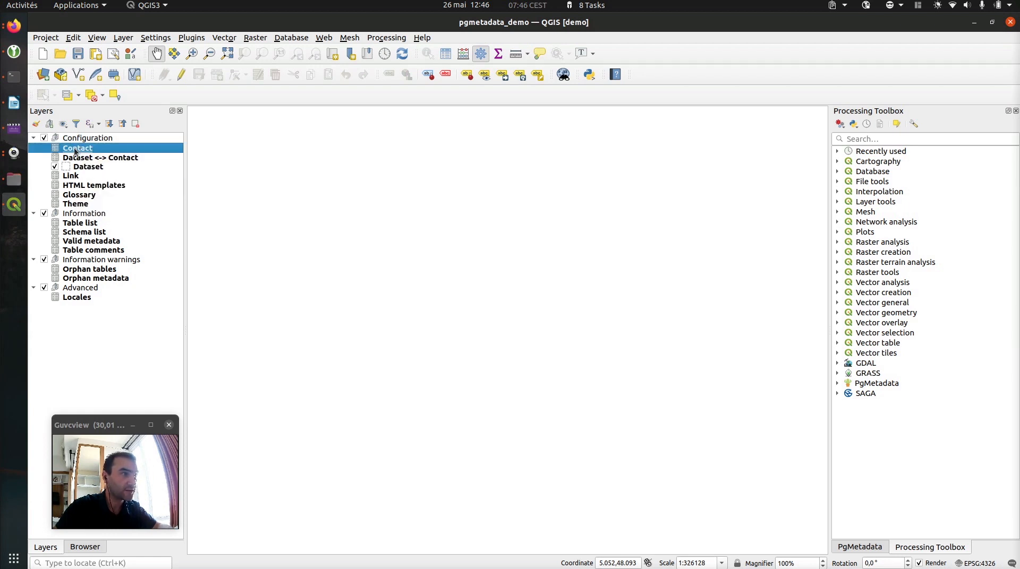
pyautogui.rightClick(74, 152)
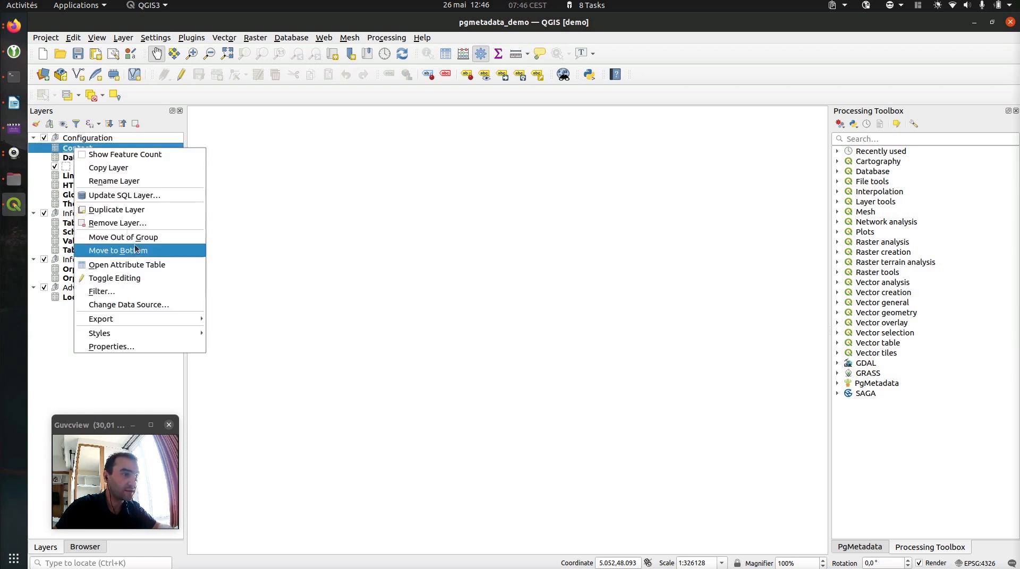
pyautogui.click(136, 263)
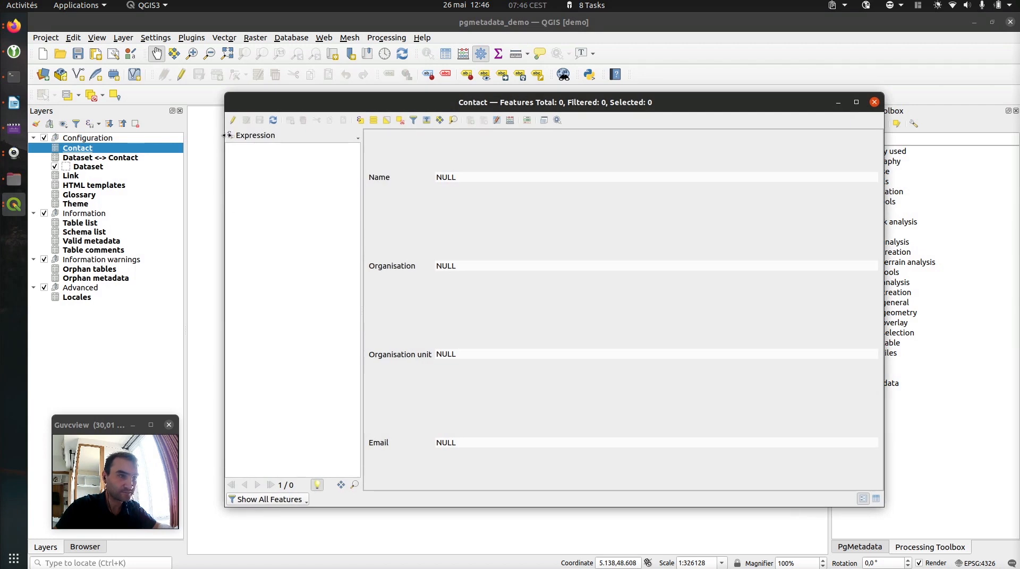
pyautogui.click(876, 499)
pyautogui.click(863, 499)
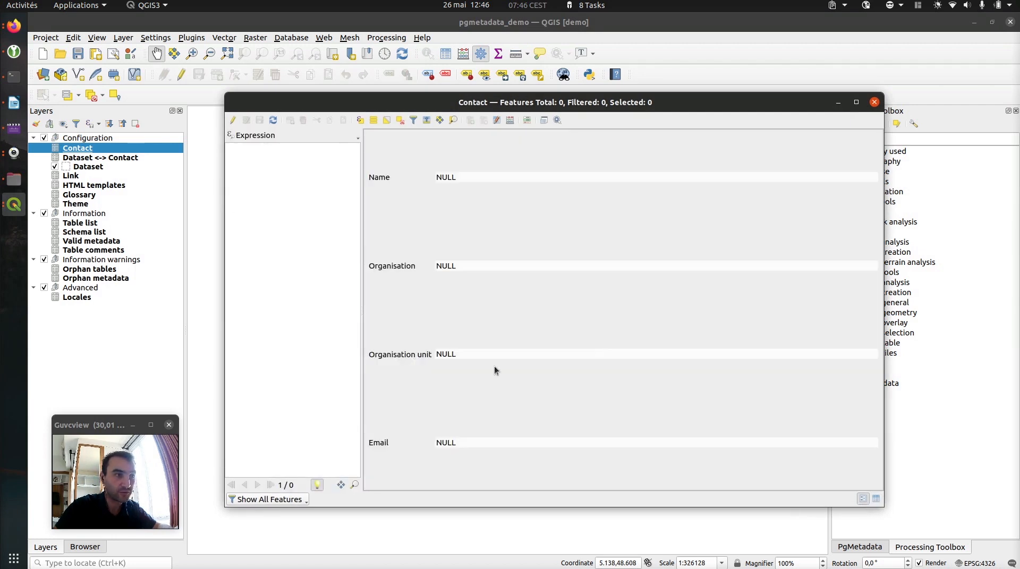
pyautogui.click(875, 498)
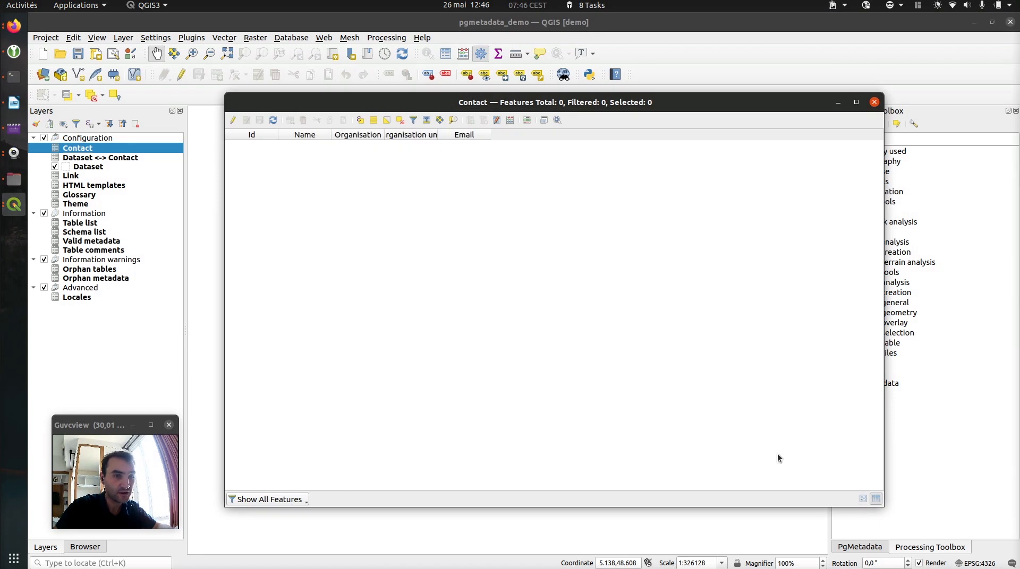
pyautogui.click(863, 500)
# Enable editing on the Contact layer and add a new contact record named OpenStreetMap
pyautogui.click(233, 120)
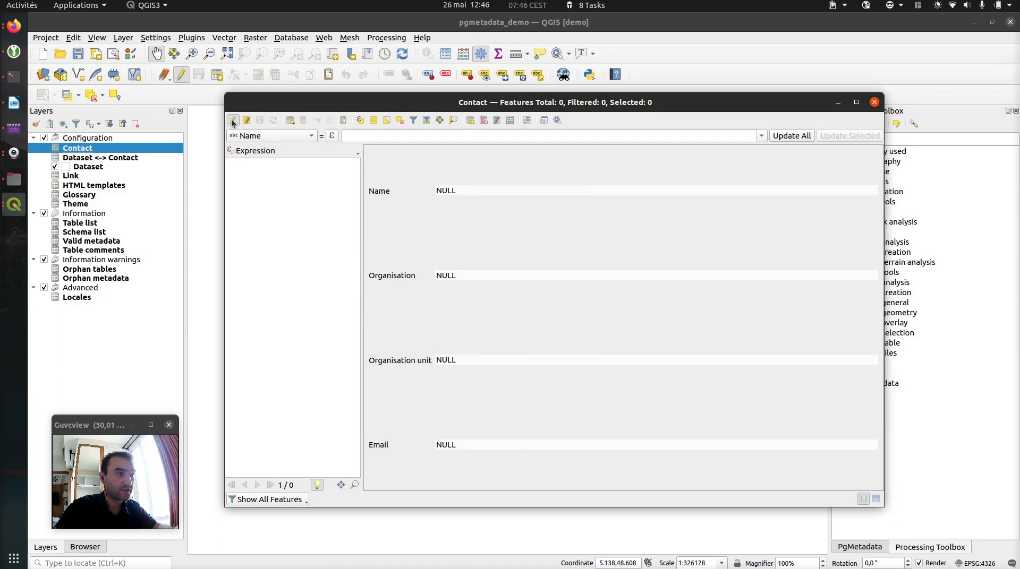
pyautogui.click(291, 122)
pyautogui.click(490, 194)
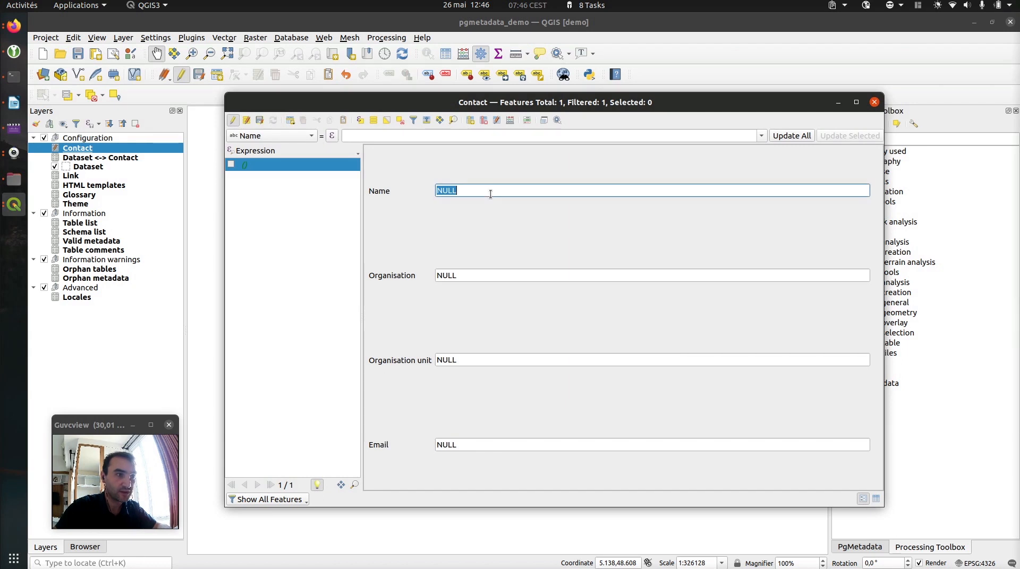
pyautogui.write('Open')
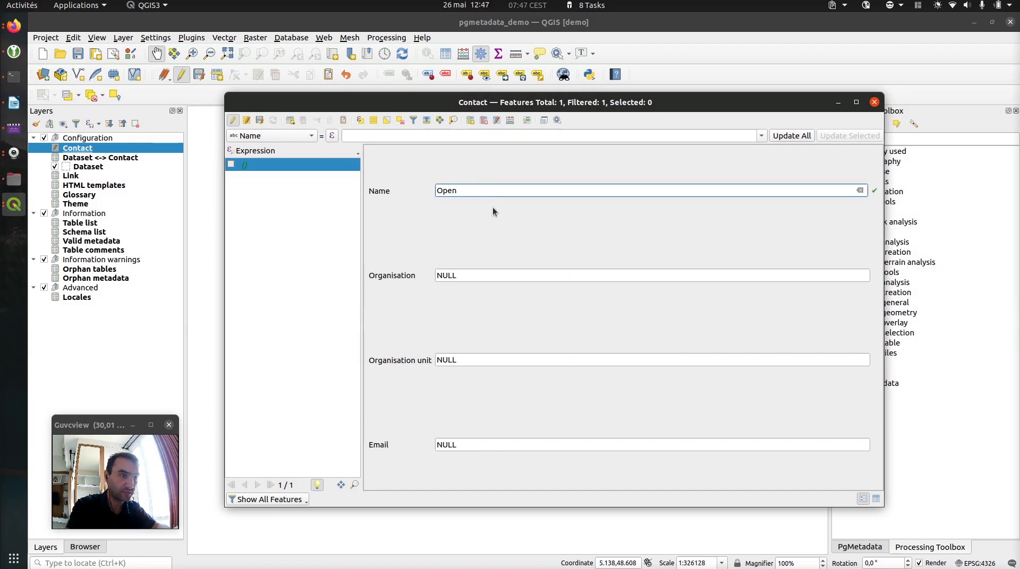
pyautogui.write('StreetMap')
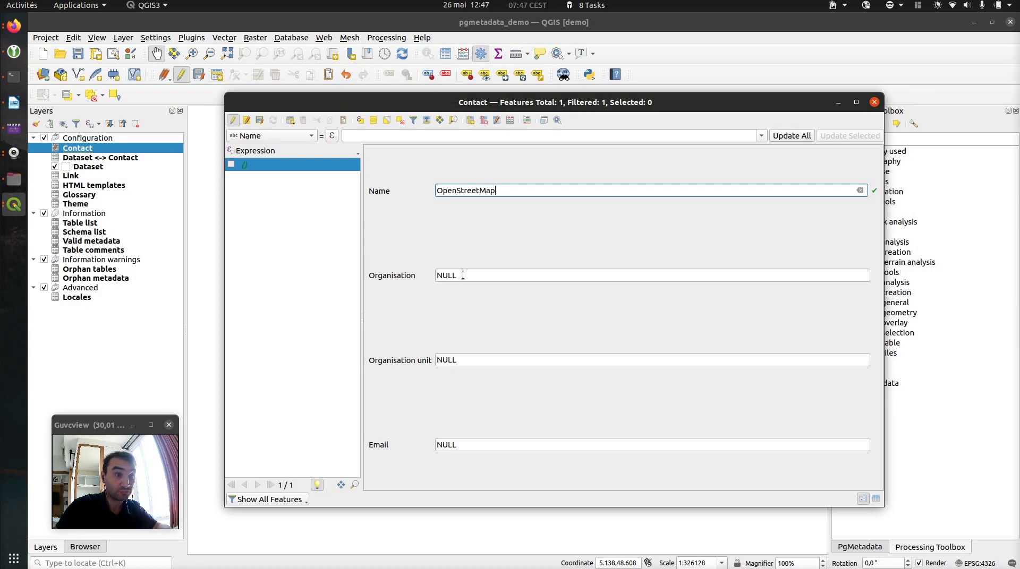
pyautogui.moveTo(506, 189); pyautogui.dragTo(421, 186)
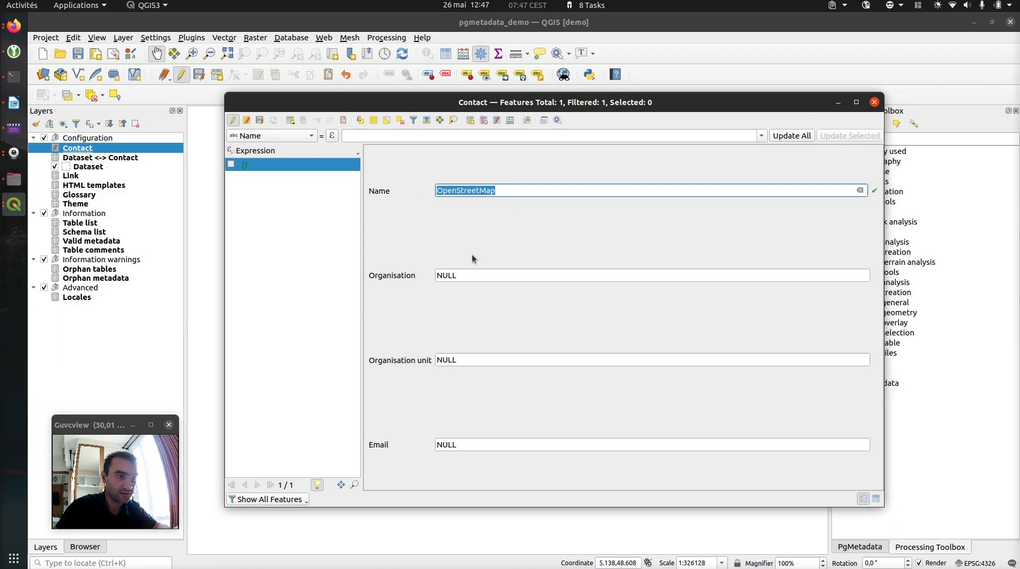
pyautogui.click(485, 275)
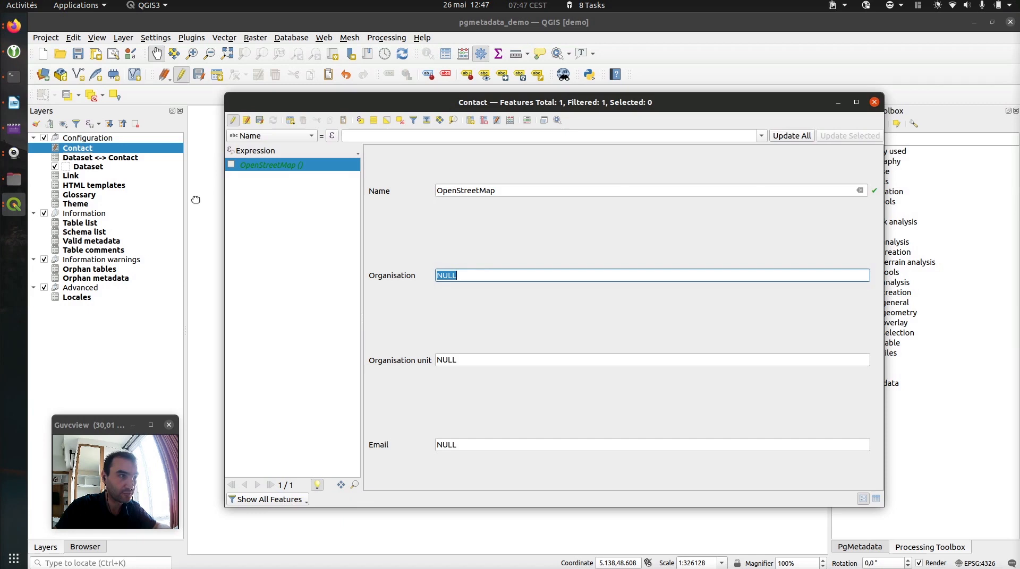
# Copy the credit "© OpenStreetMap contributors" from the PgMetadata tutorial page in Firefox and paste it as the contact's organisation in QGIS
pyautogui.click(14, 25)
pyautogui.click(553, 374)
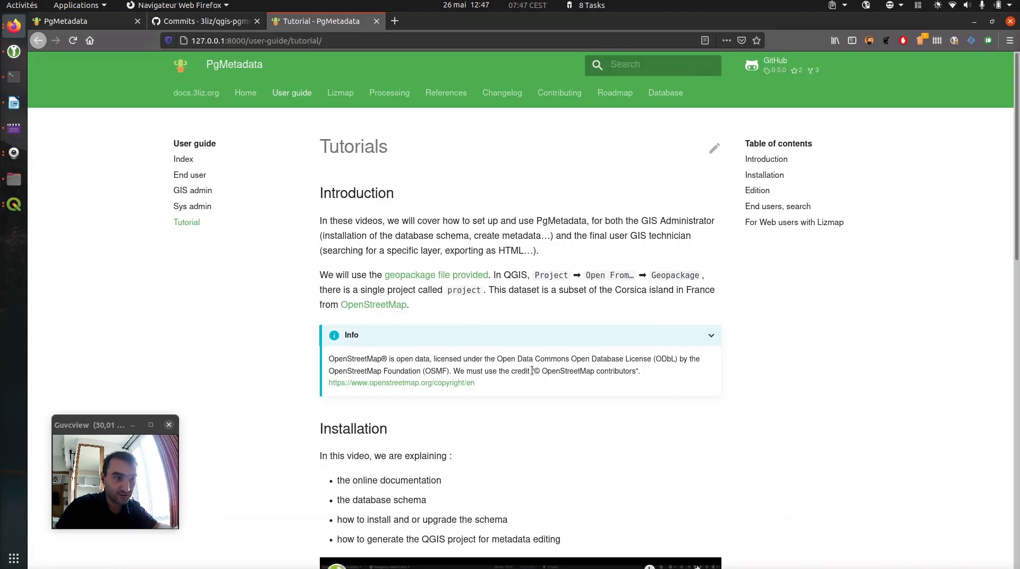
pyautogui.moveTo(534, 371); pyautogui.dragTo(637, 368)
pyautogui.hotkey('ctrl', 'c')
pyautogui.hotkey('alt', 'Tab')
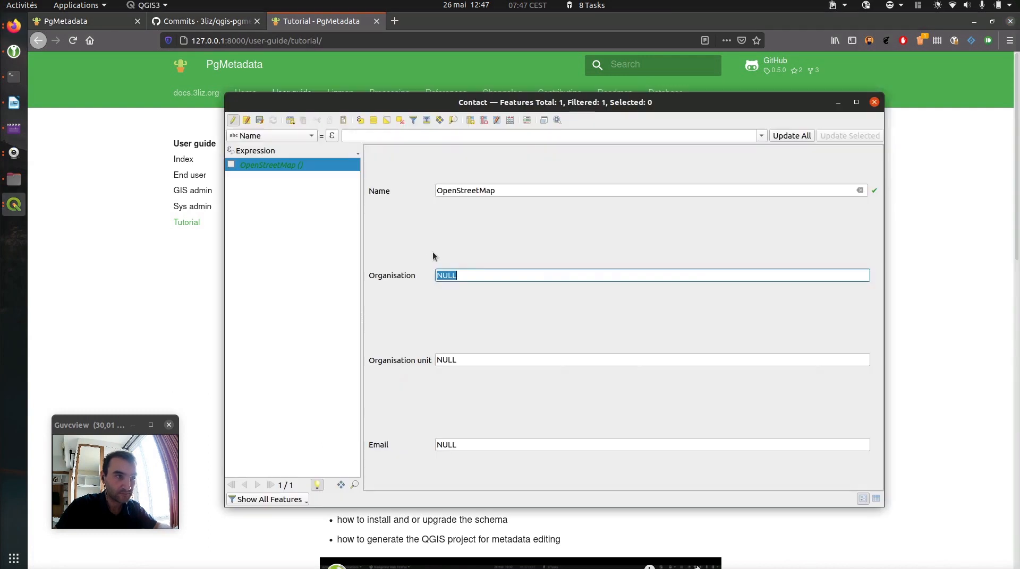
pyautogui.hotkey('ctrl', 'v')
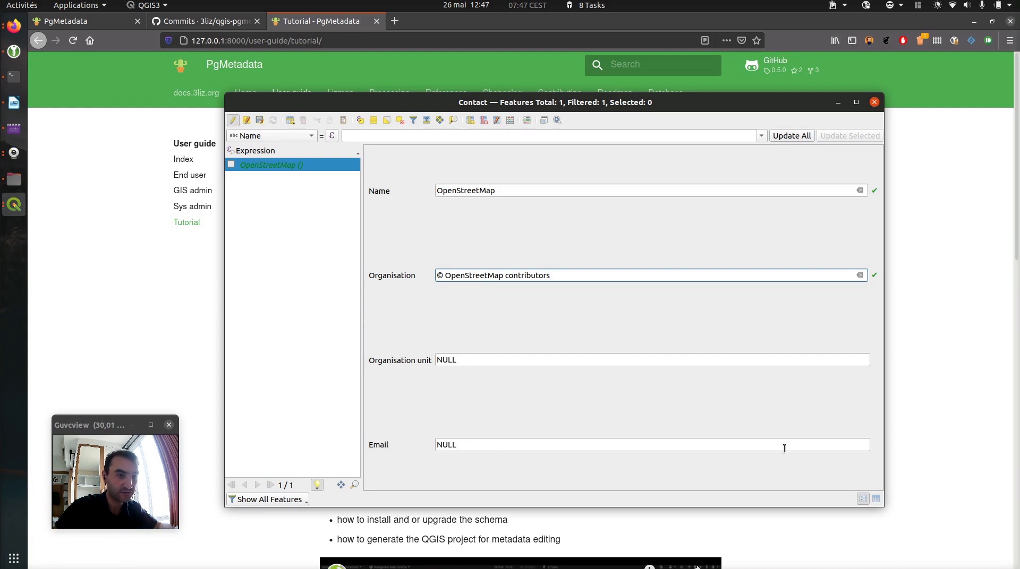
# Stop editing the Contact layer with its changes saved, close its attribute table and return to the QGIS main window
pyautogui.click(234, 120)
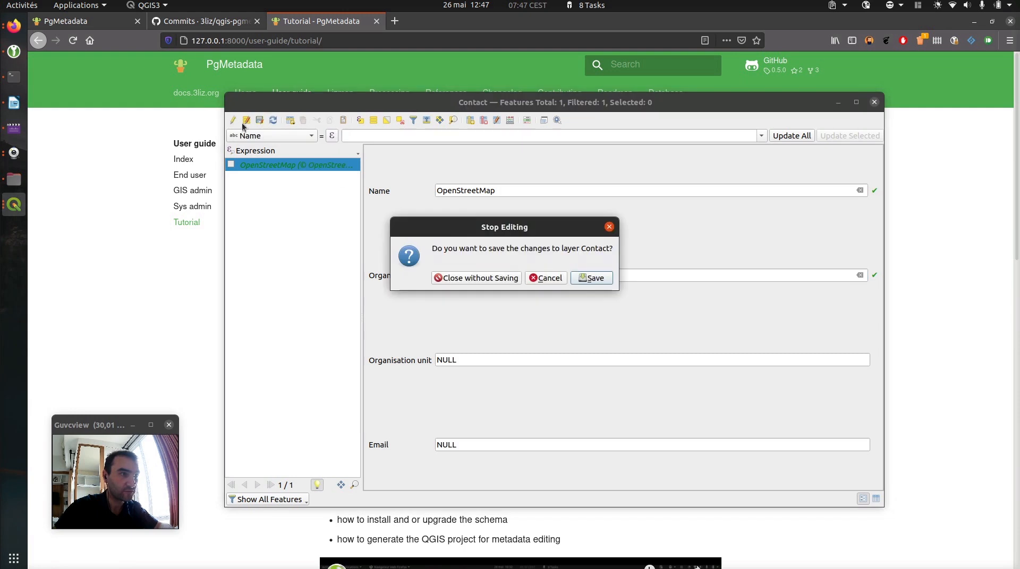
pyautogui.click(583, 279)
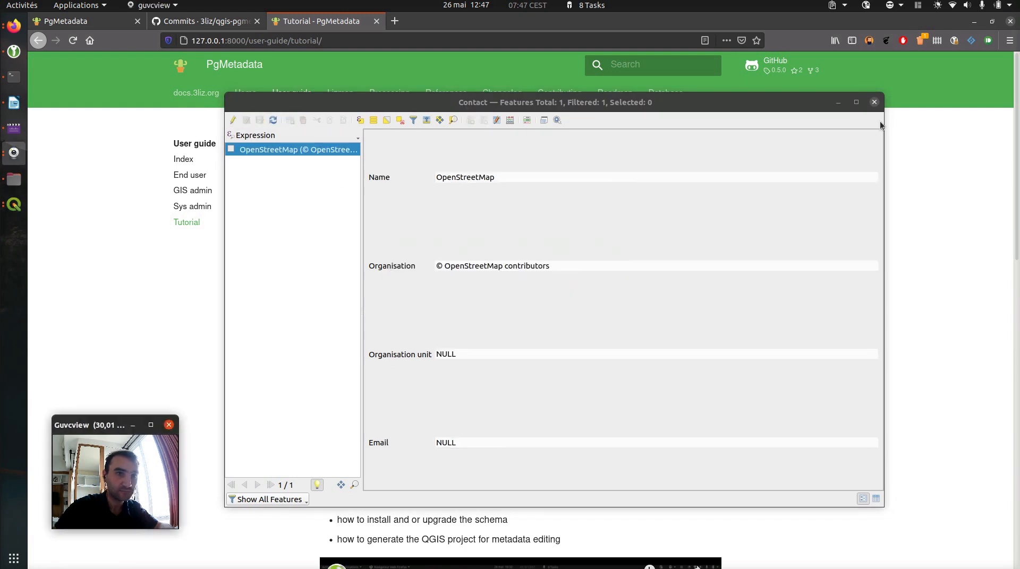
pyautogui.click(874, 102)
pyautogui.click(14, 205)
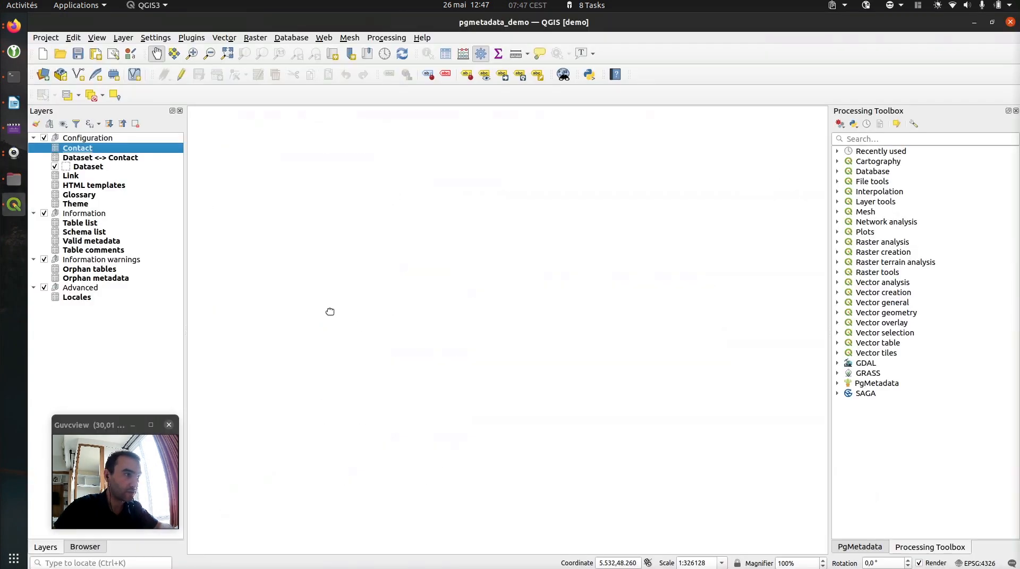
# Open the Dataset layer's attribute table, enable editing and add a new record
pyautogui.click(91, 168)
pyautogui.rightClick(92, 170)
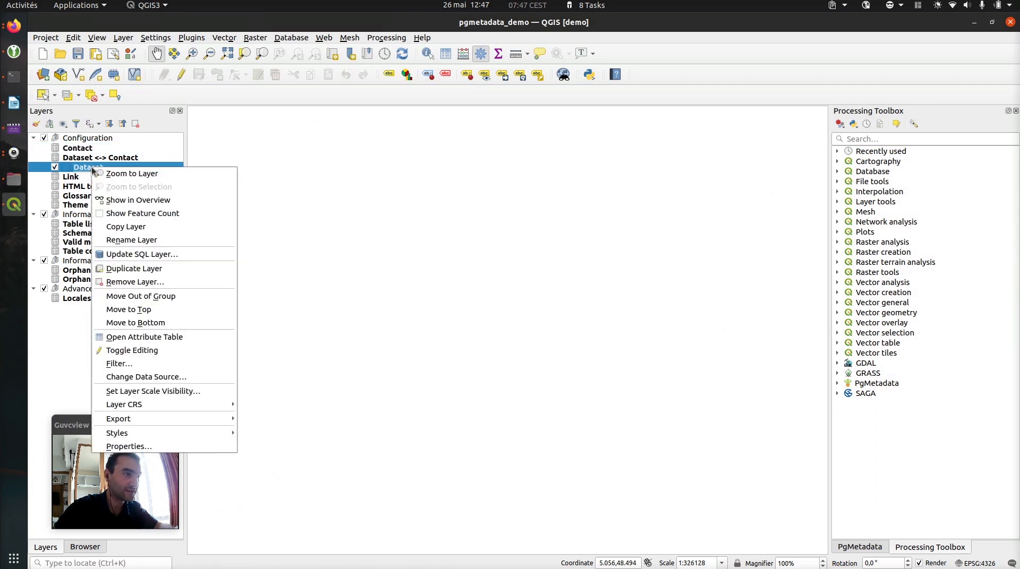
pyautogui.click(158, 339)
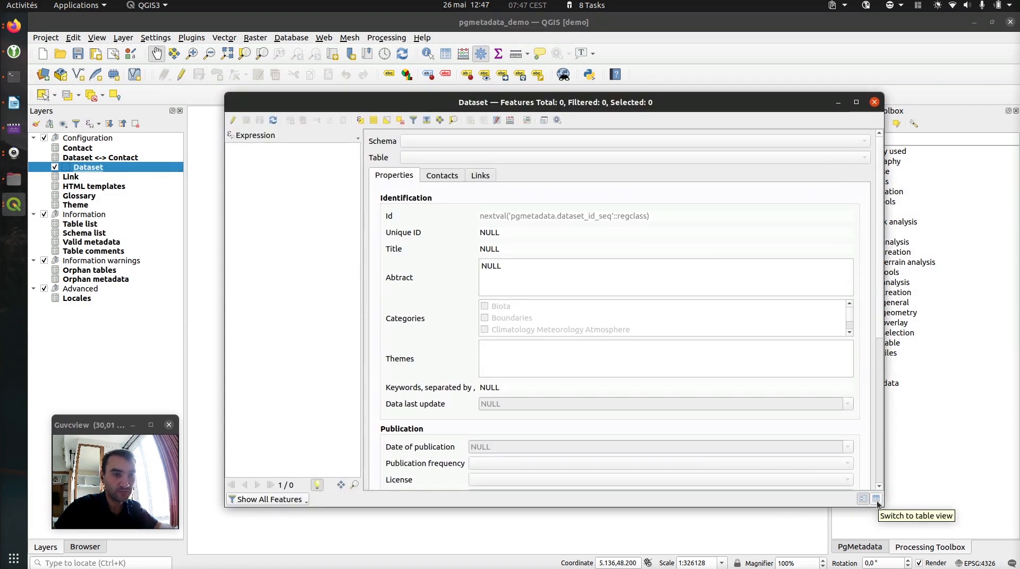
pyautogui.click(232, 122)
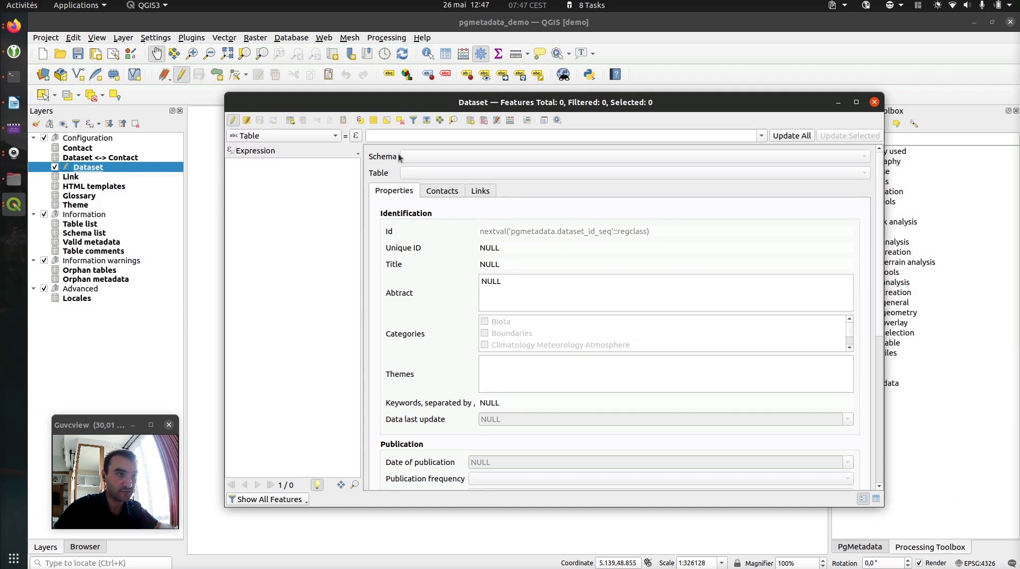
pyautogui.click(291, 121)
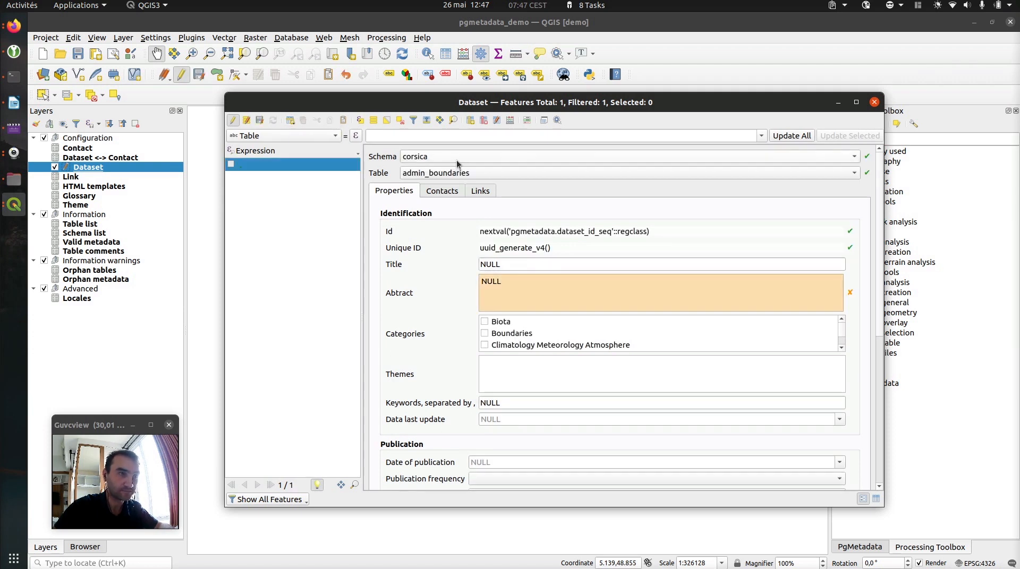
# Assign the new dataset record to schema corsica and table admin_boundaries
pyautogui.click(421, 158)
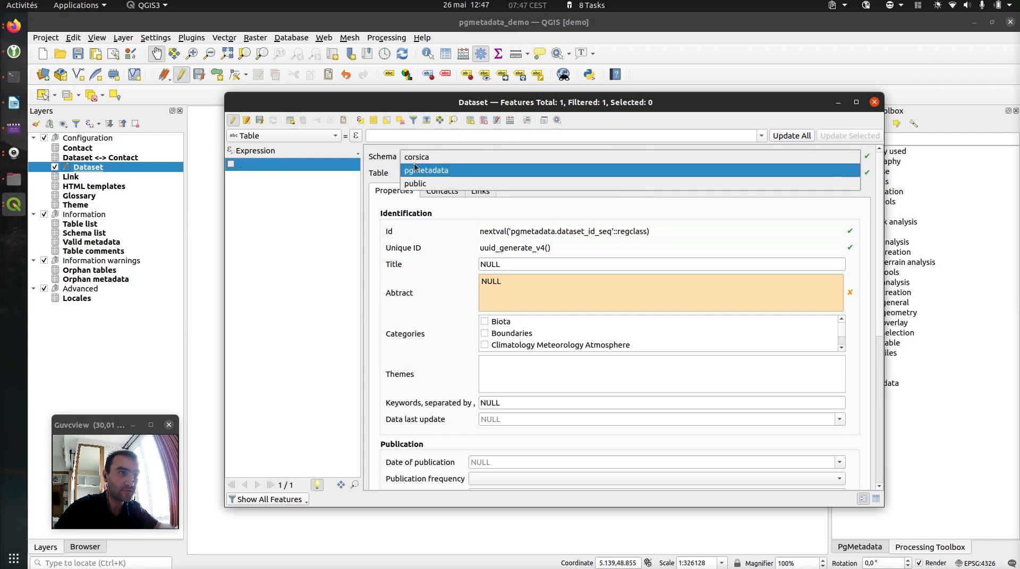
pyautogui.click(430, 158)
pyautogui.click(442, 174)
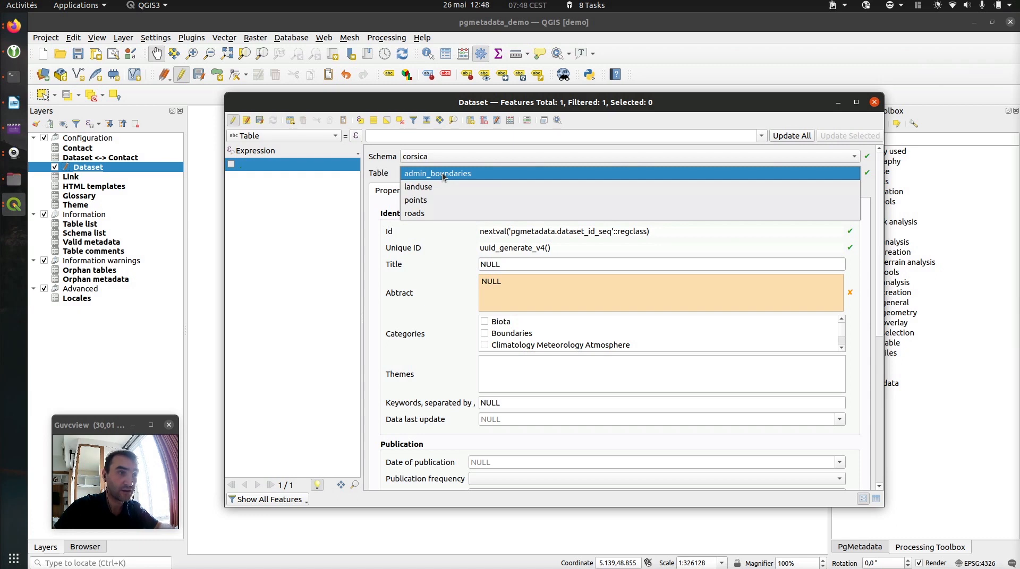
pyautogui.click(444, 174)
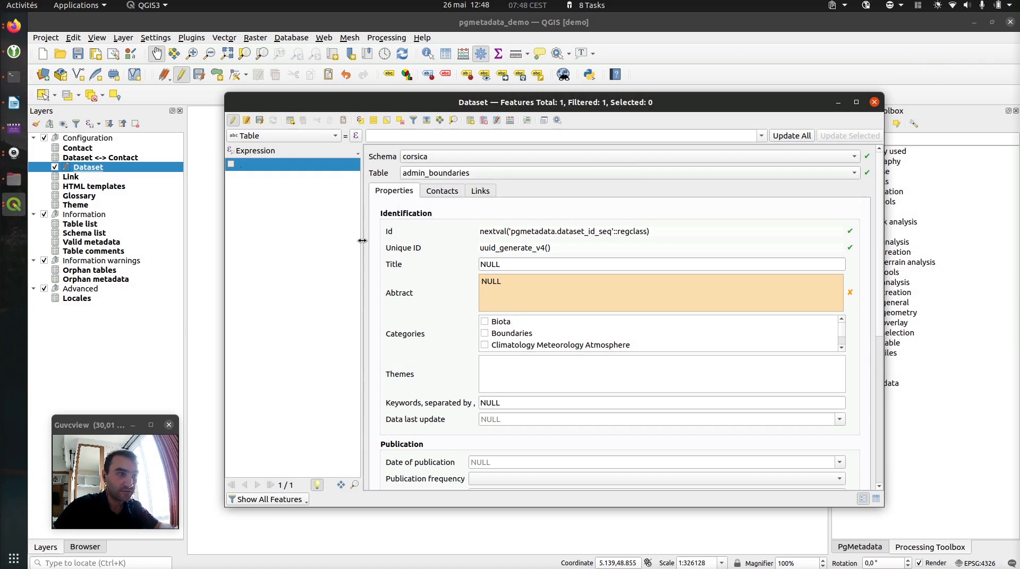
# Enter Boundaries as the title of the admin_boundaries dataset record
pyautogui.scroll(-1, 374, 244)
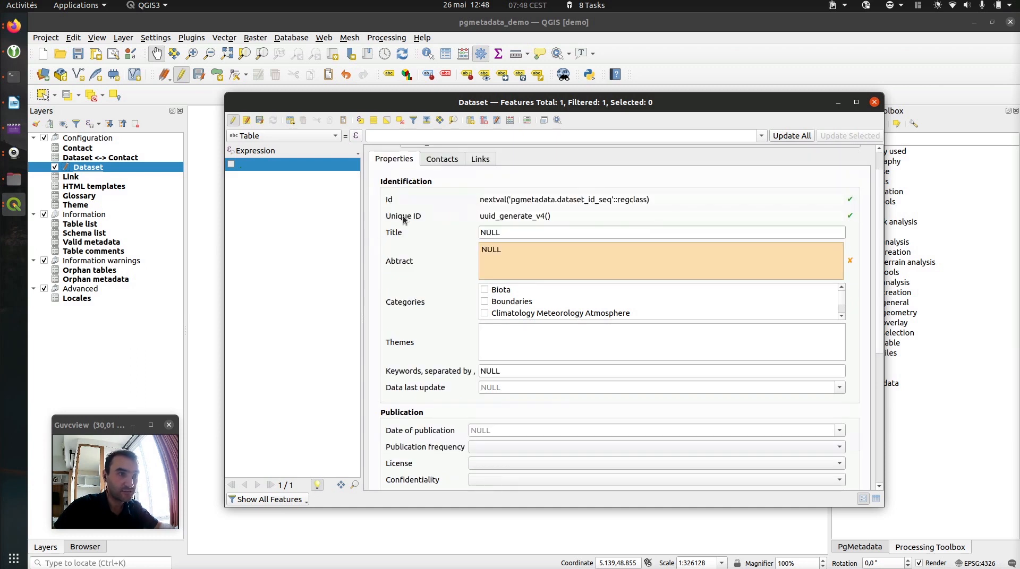
pyautogui.doubleClick(502, 233)
pyautogui.write('Biuld')
pyautogui.press('BackSpace')
pyautogui.press('BackSpace')
pyautogui.press('BackSpace')
pyautogui.press('BackSpace')
pyautogui.write('oundraris')
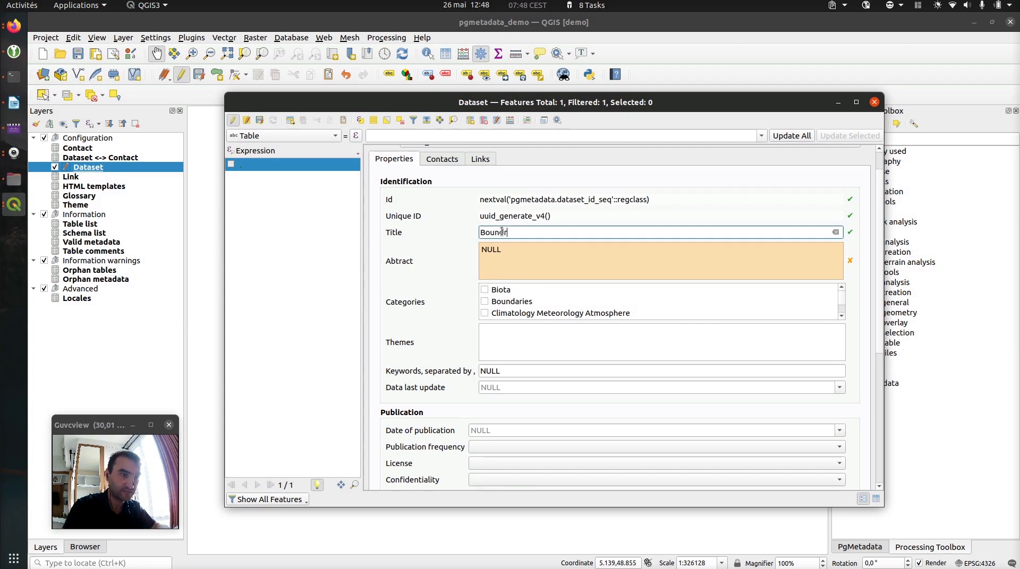
pyautogui.press('BackSpace')
pyautogui.press('BackSpace')
pyautogui.press('BackSpace')
pyautogui.press('BackSpace')
pyautogui.press('BackSpace')
pyautogui.write('aries')
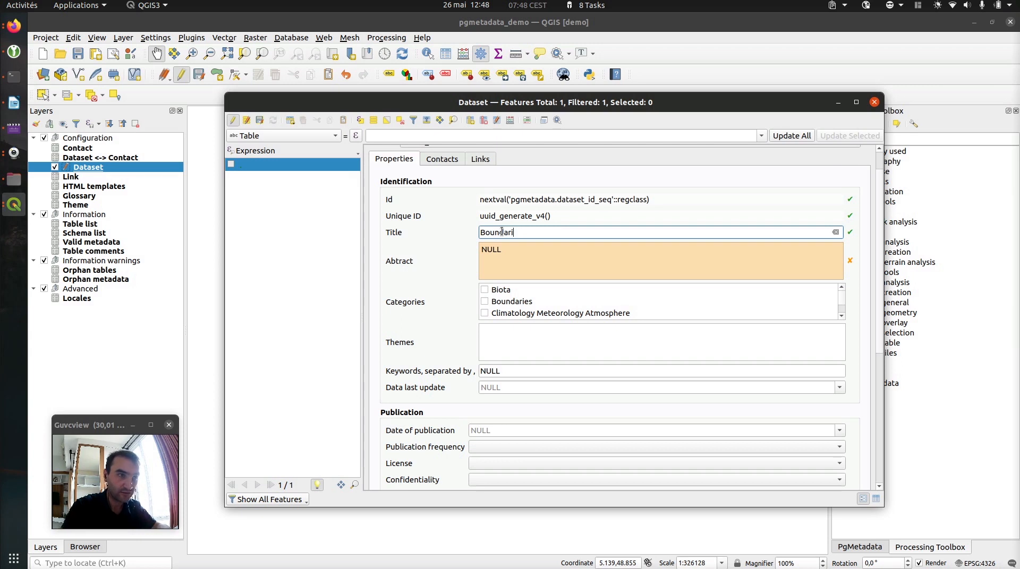
# Replace the dataset's empty abstract with the text "Boundaries in Corsica"
pyautogui.click(517, 254)
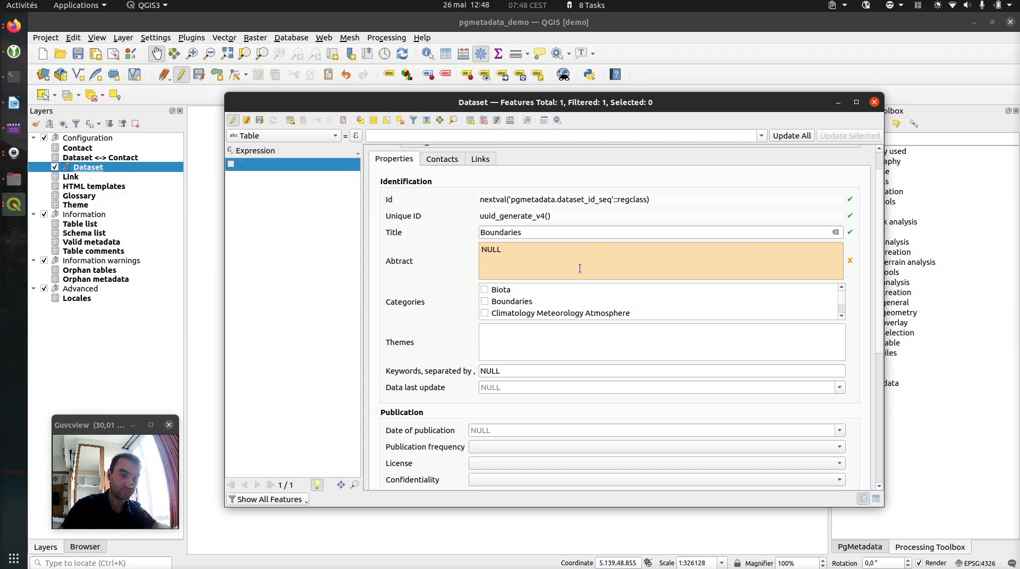
pyautogui.press('BackSpace')
pyautogui.press('BackSpace')
pyautogui.press('BackSpace')
pyautogui.press('BackSpace')
pyautogui.write('Bound')
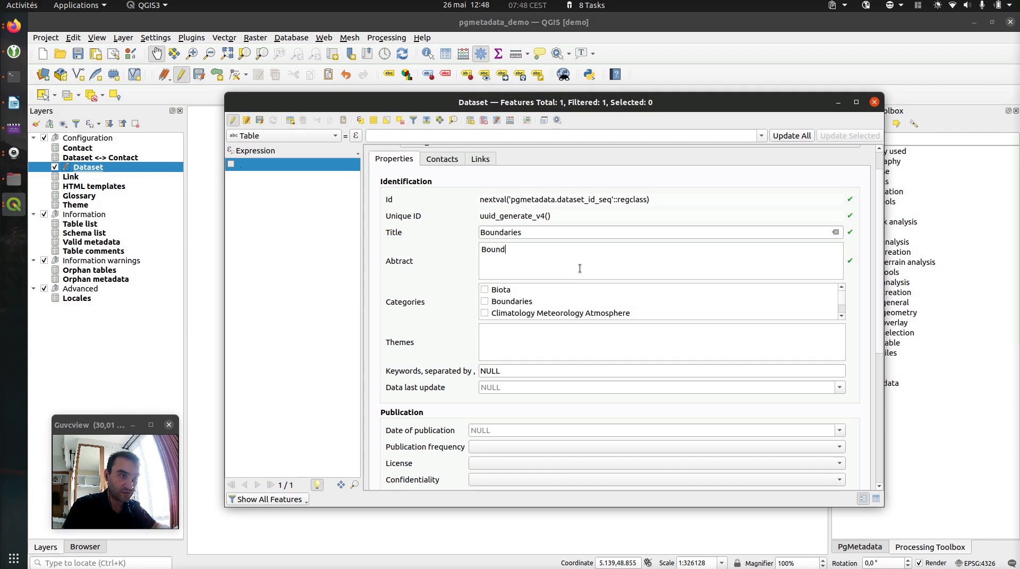
pyautogui.write('aries in Corsica')
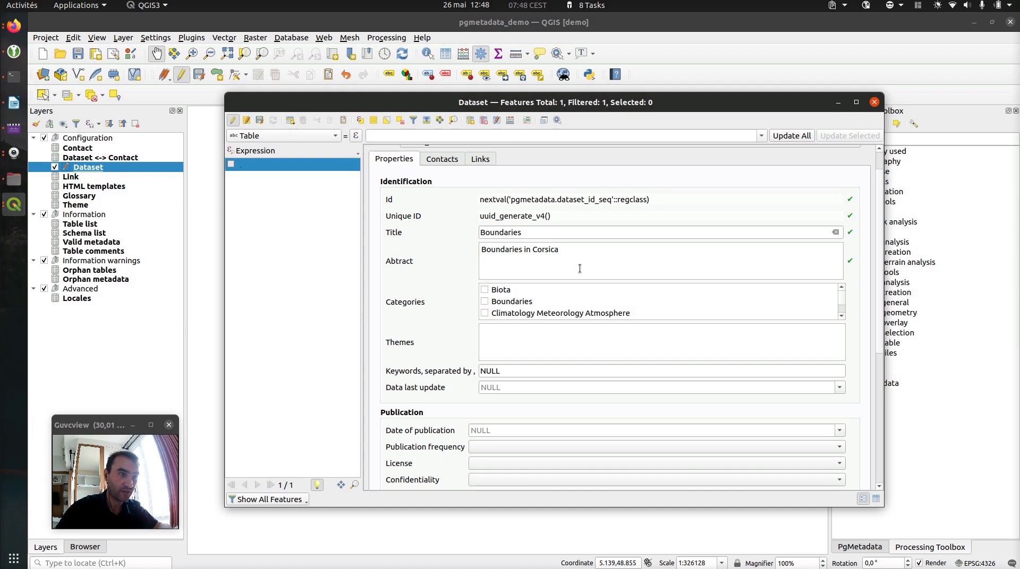
# Assign the Boundaries category to the dataset and enter the keywords "boundaries,cities"
pyautogui.click(485, 302)
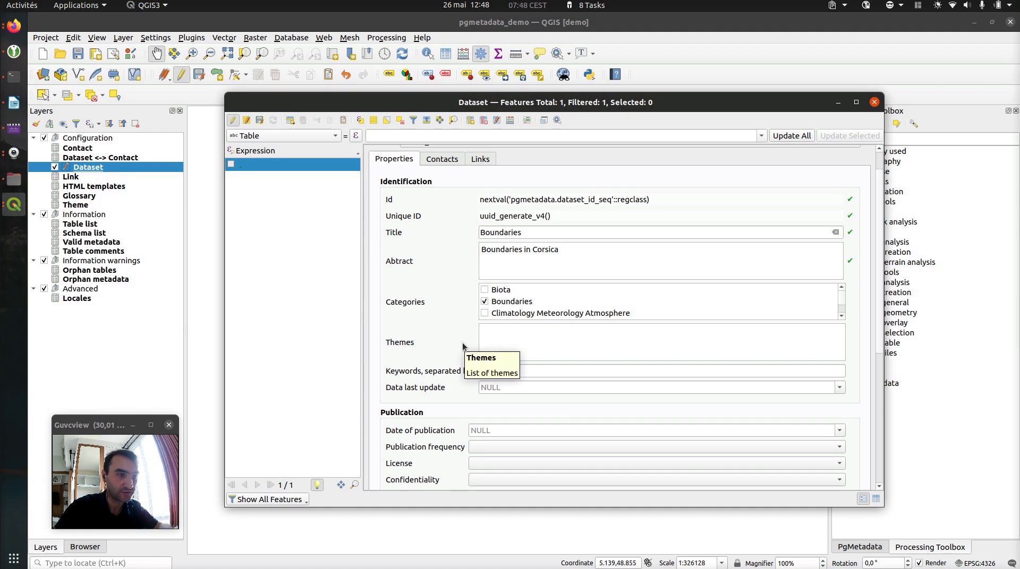
pyautogui.click(506, 371)
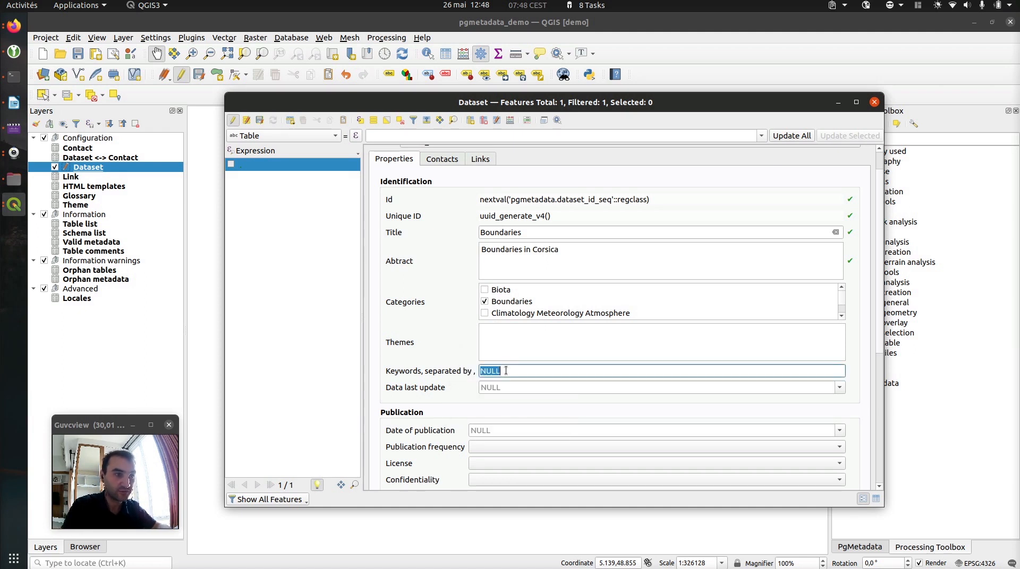
pyautogui.write('bo')
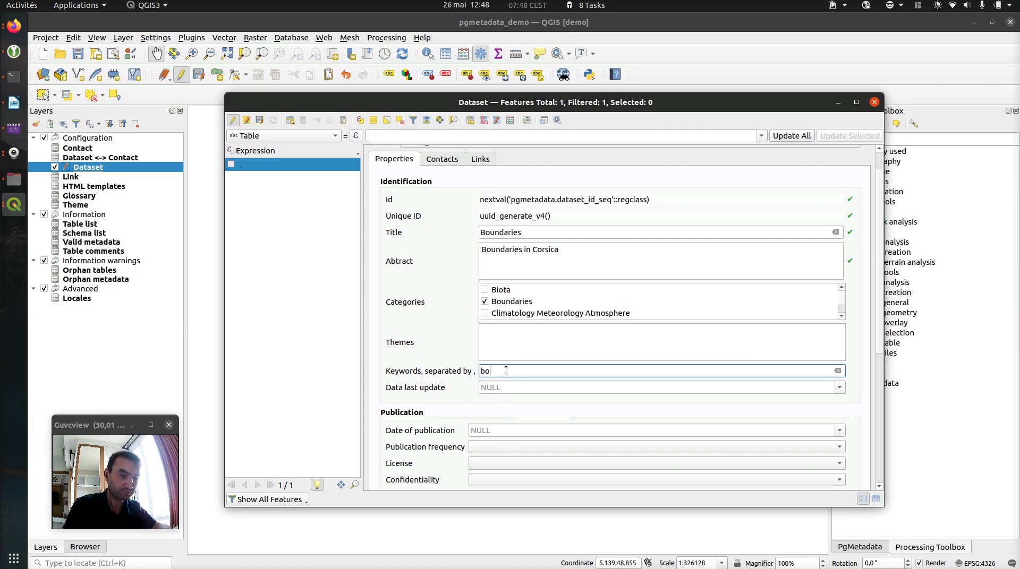
pyautogui.write('undaries,')
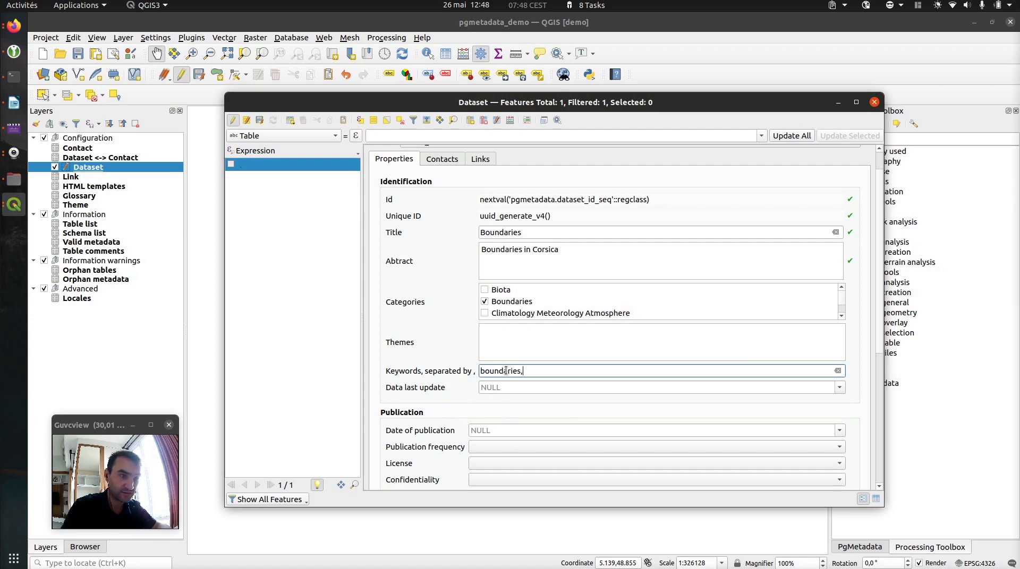
pyautogui.write('cities')
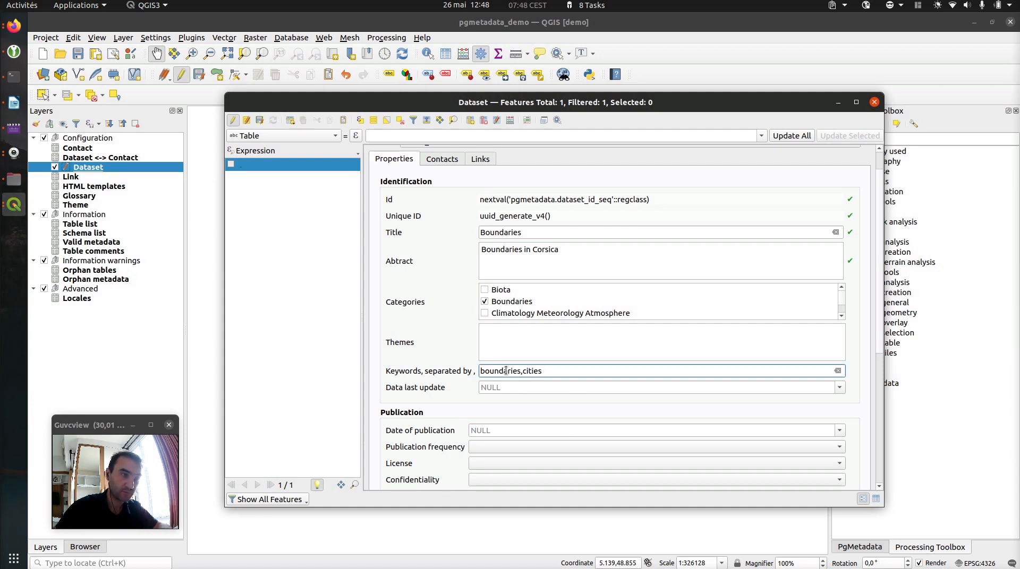
pyautogui.scroll(-1, 545, 358)
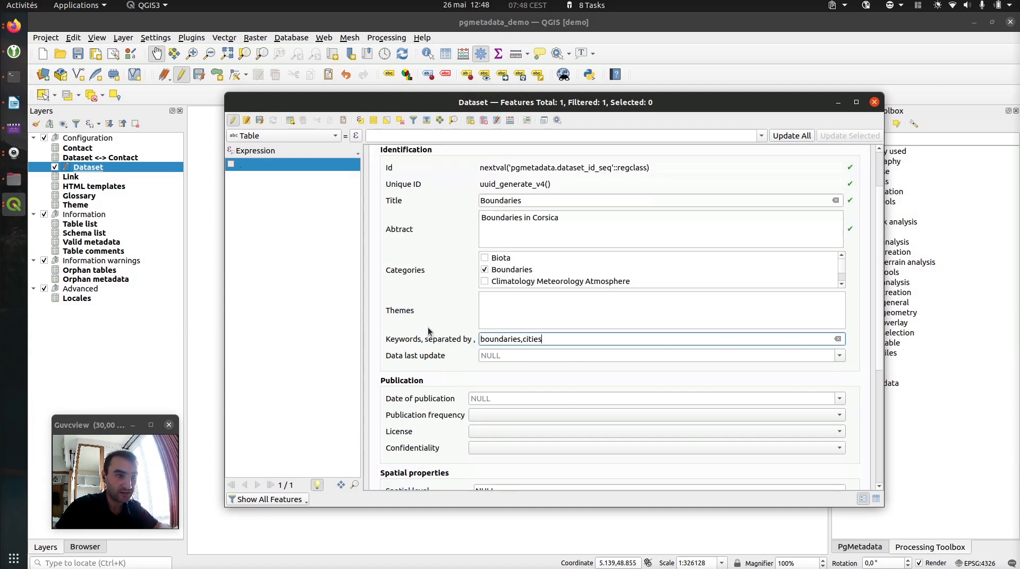
pyautogui.click(545, 358)
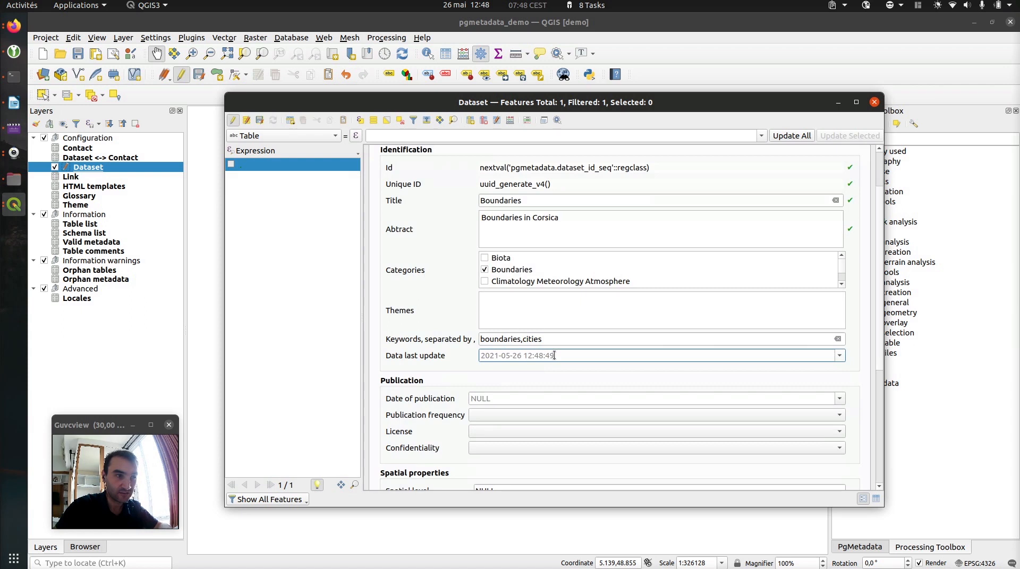
pyautogui.click(840, 356)
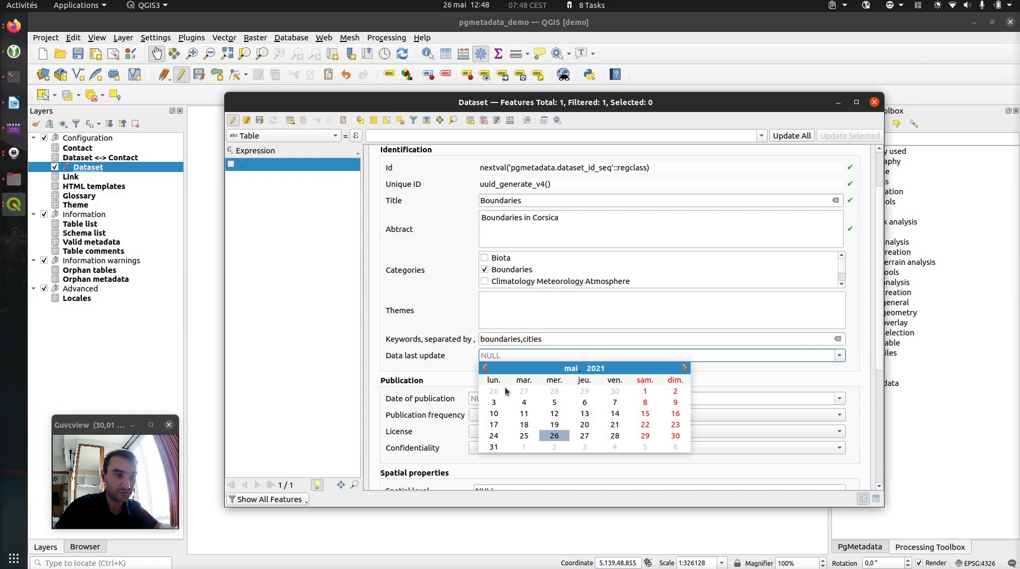
pyautogui.click(445, 361)
# Set the dataset's date of publication to 26 May 2021
pyautogui.scroll(-3, 442, 359)
pyautogui.scroll(-1, 429, 288)
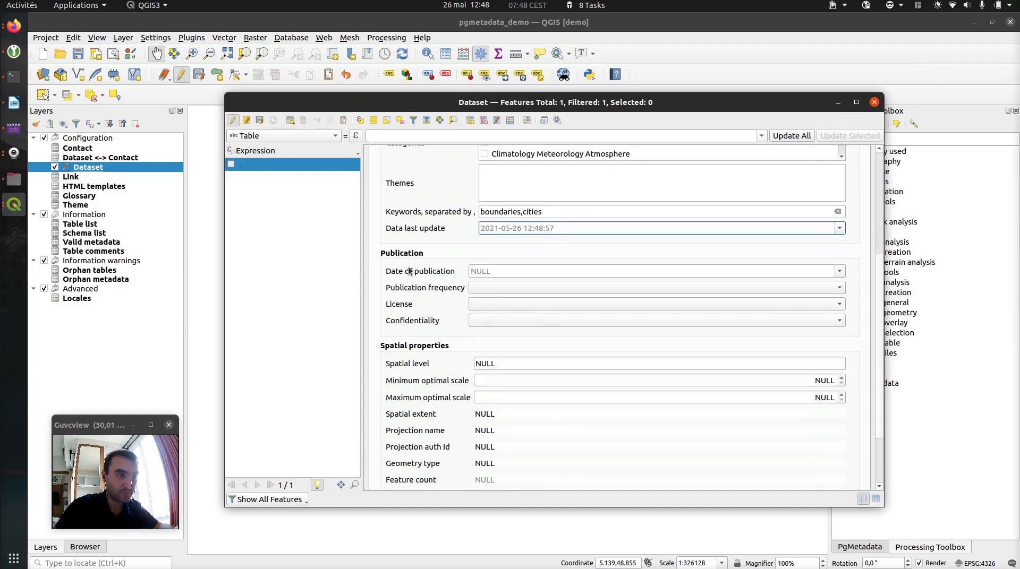
pyautogui.click(840, 271)
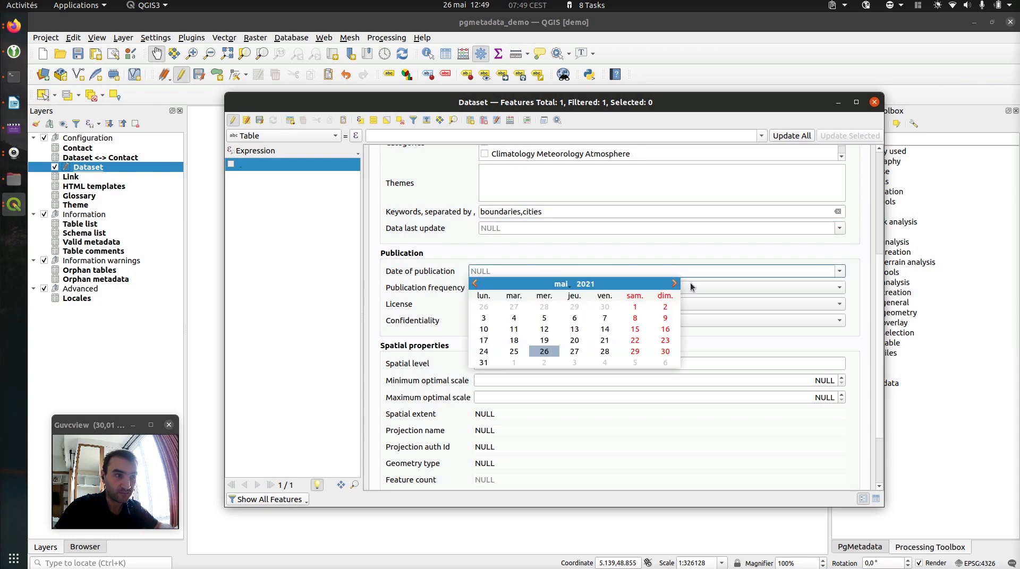
pyautogui.click(545, 351)
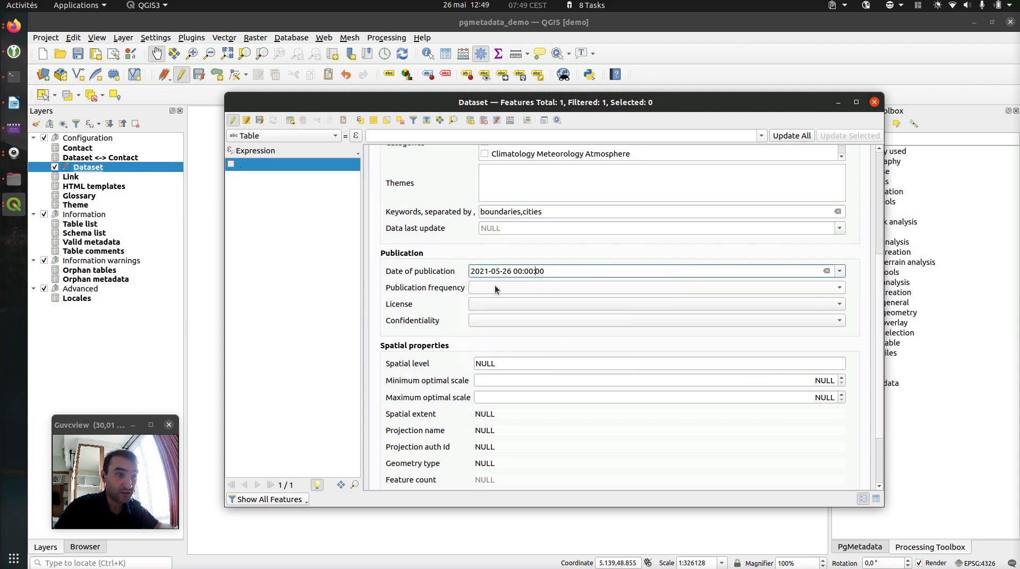
# Set the dataset's license to Open Data Commons Open Database License
pyautogui.click(510, 305)
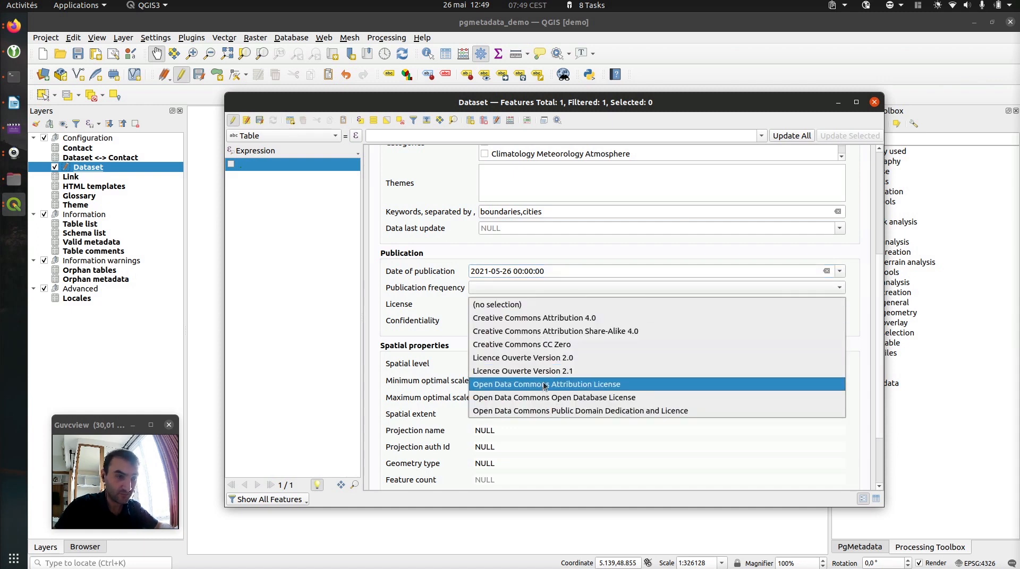
pyautogui.click(583, 399)
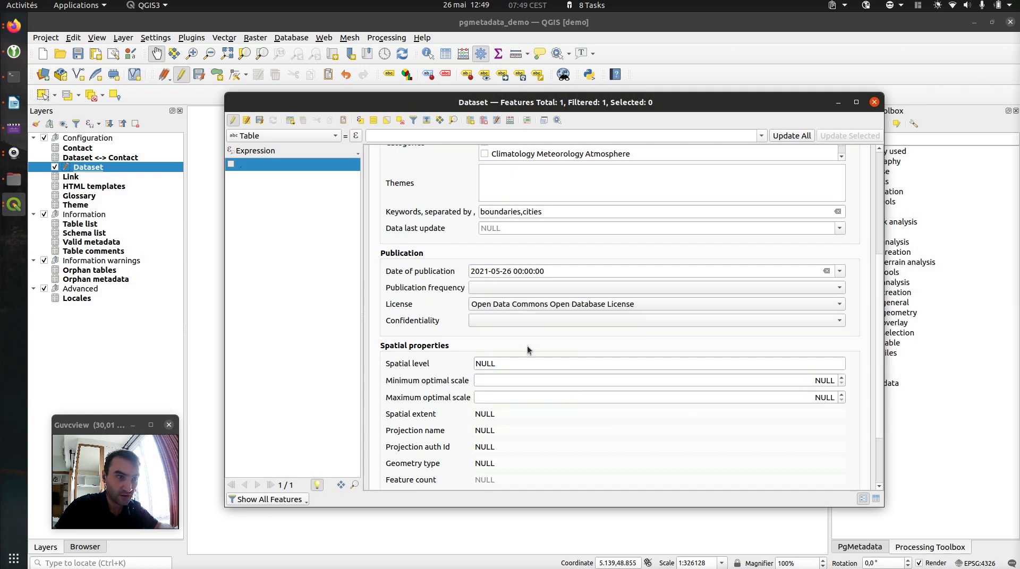
pyautogui.click(544, 305)
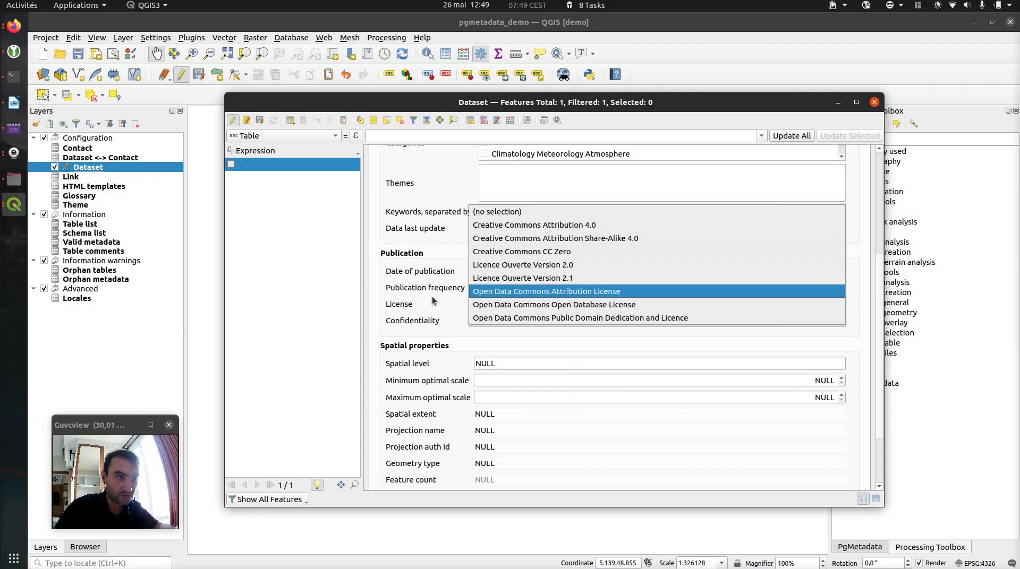
pyautogui.click(418, 295)
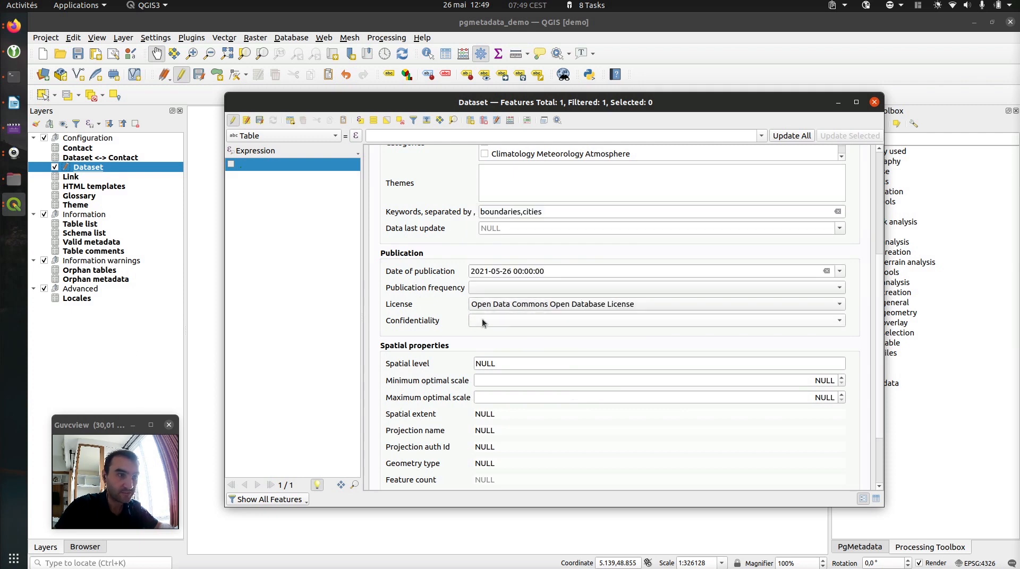
pyautogui.scroll(-1, 482, 318)
pyautogui.scroll(-2, 416, 304)
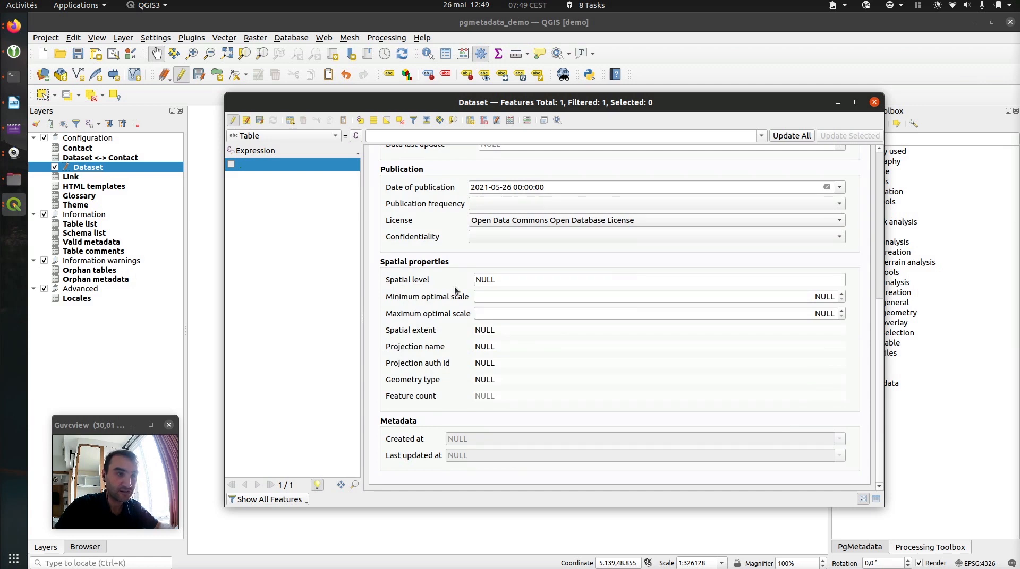
# Set the dataset's spatial level to "Province", save the dataset edits and check the saved record's unique ID
pyautogui.moveTo(437, 289)
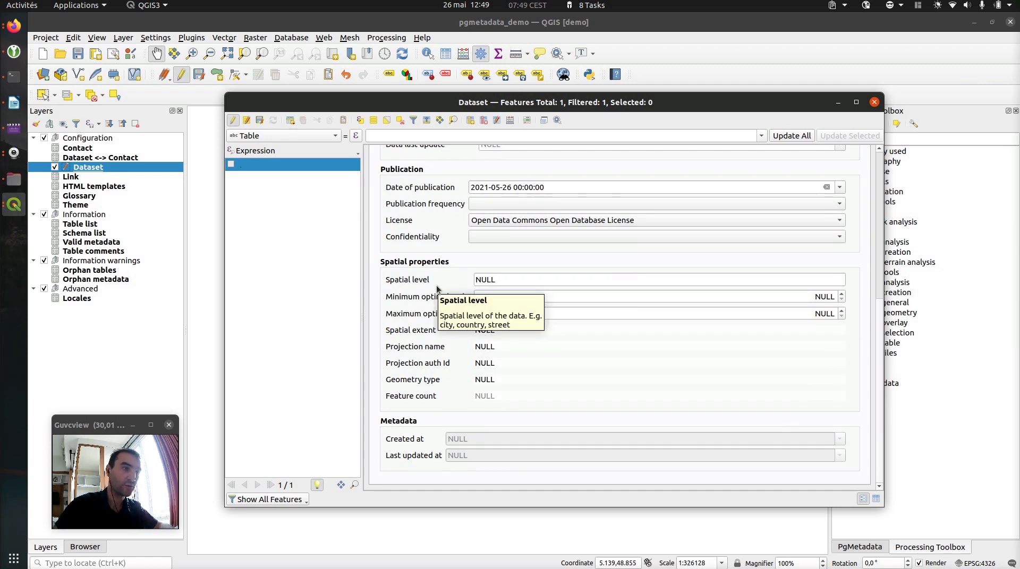
pyautogui.click(510, 278)
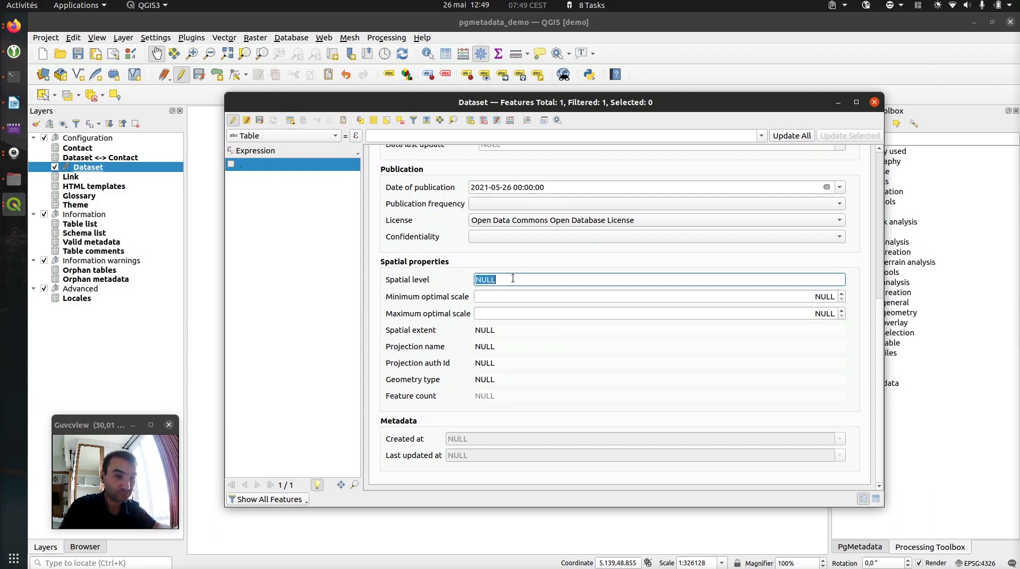
pyautogui.write('Province')
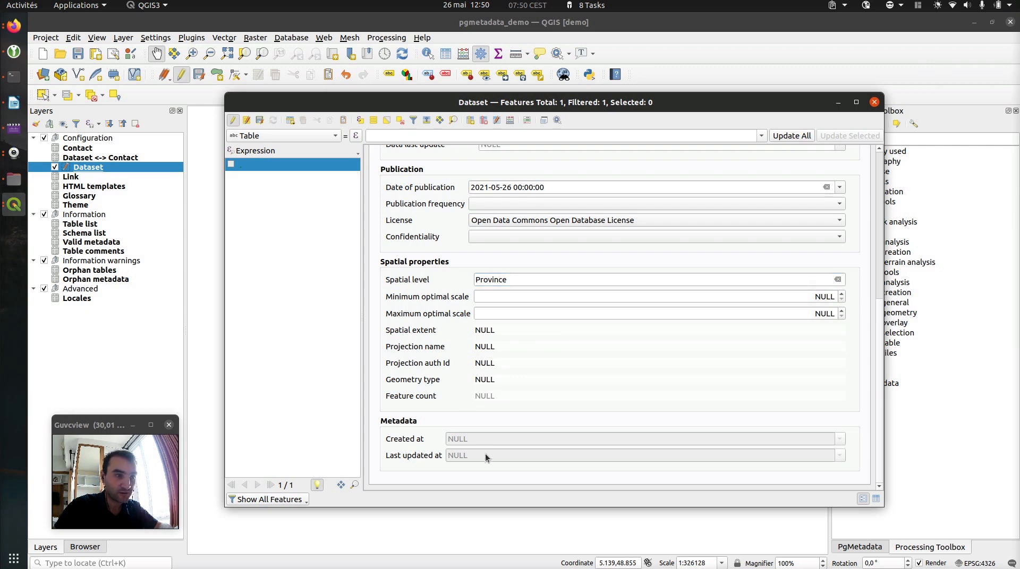
pyautogui.scroll(5, 417, 259)
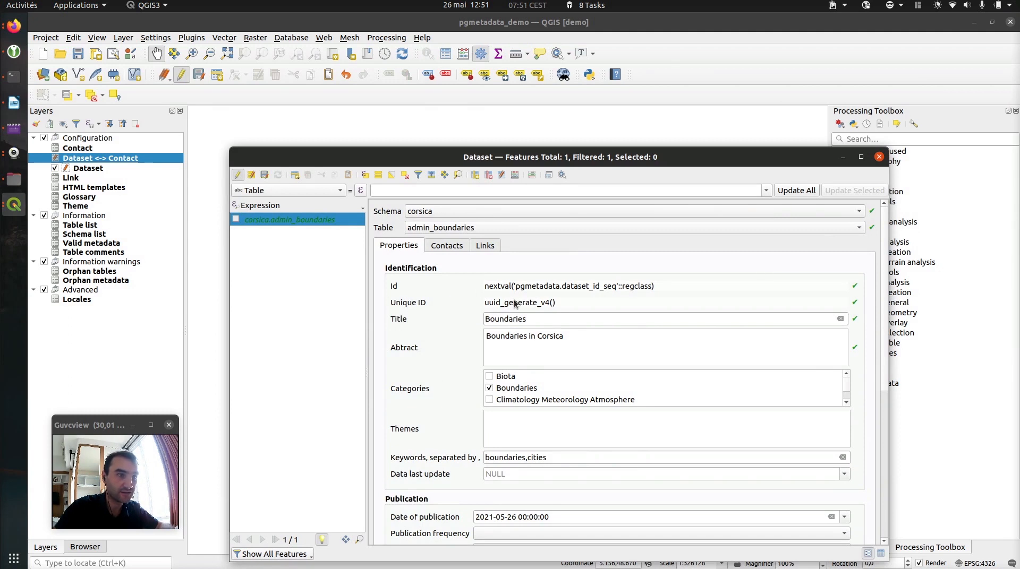
pyautogui.click(264, 177)
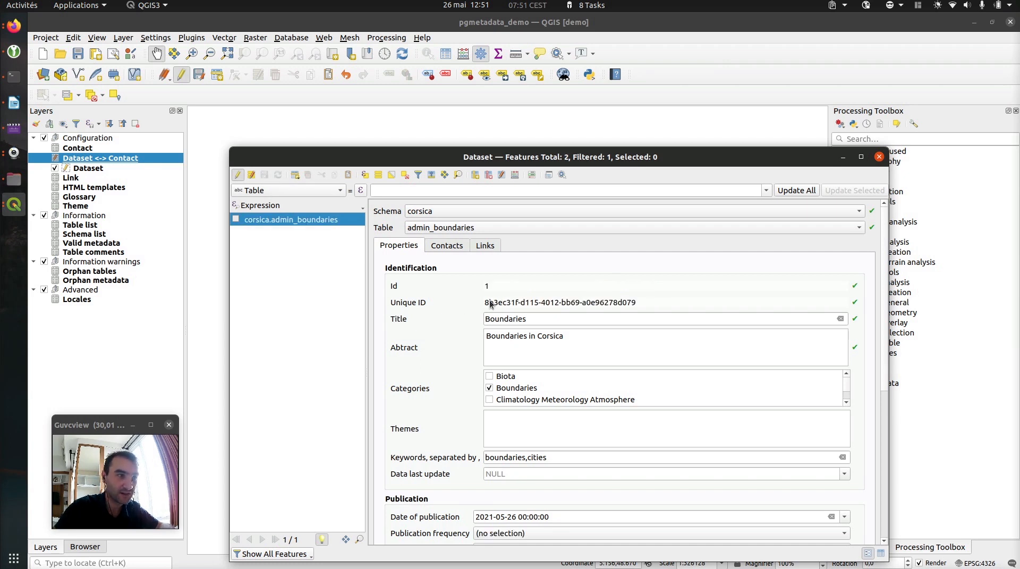
pyautogui.moveTo(489, 303); pyautogui.dragTo(624, 305)
pyautogui.scroll(-10, 441, 314)
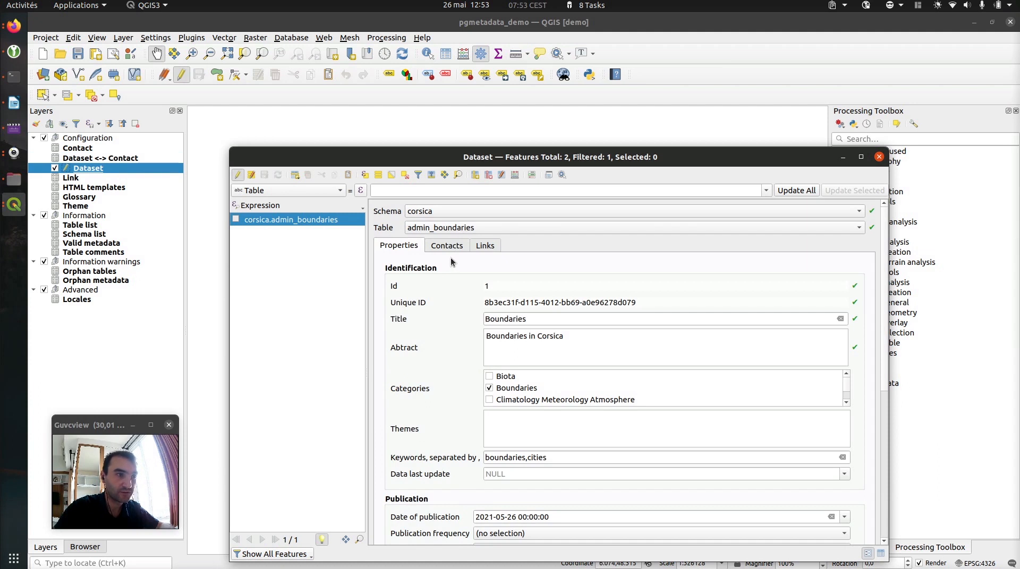
# Attach the OpenStreetMap (© OpenStreetMap contributors) contact to the dataset with the Owner role, and save the contact relation
pyautogui.click(445, 244)
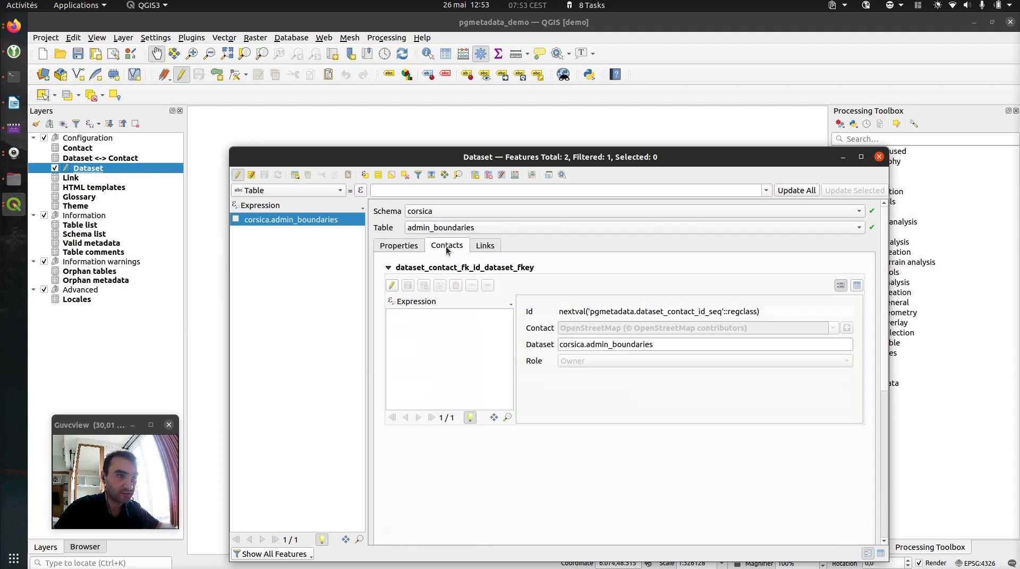
pyautogui.click(392, 288)
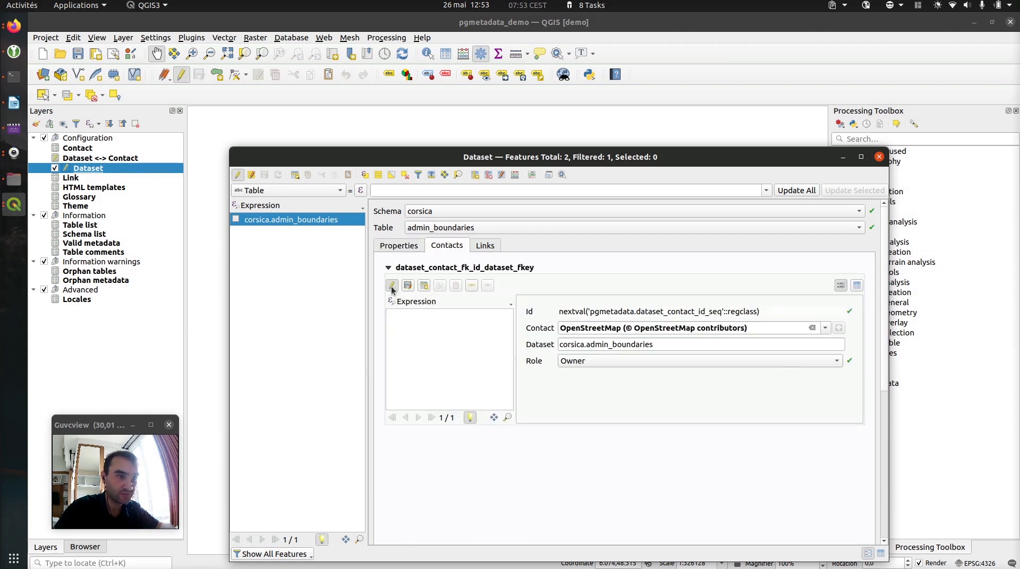
pyautogui.click(424, 287)
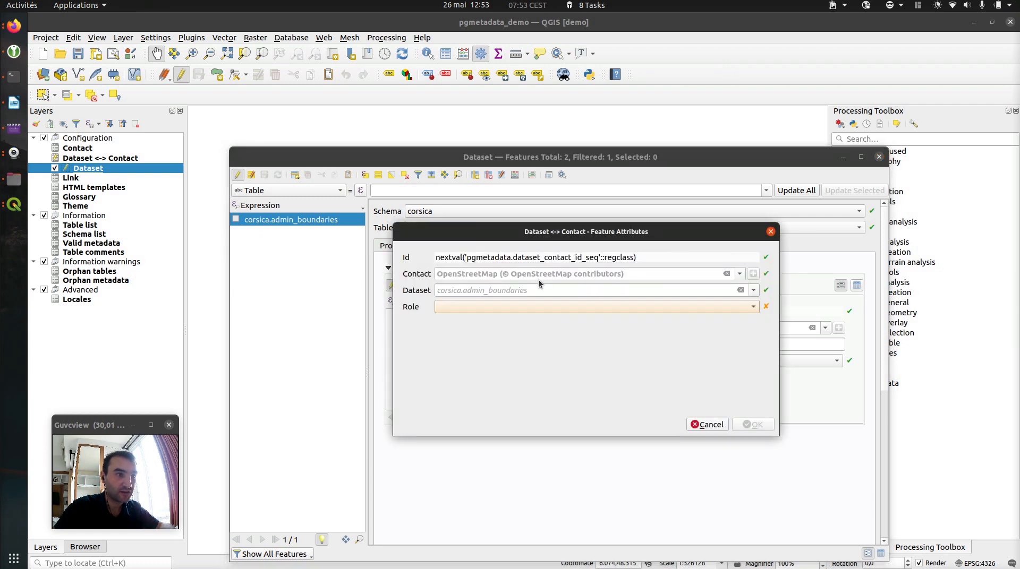
pyautogui.click(740, 274)
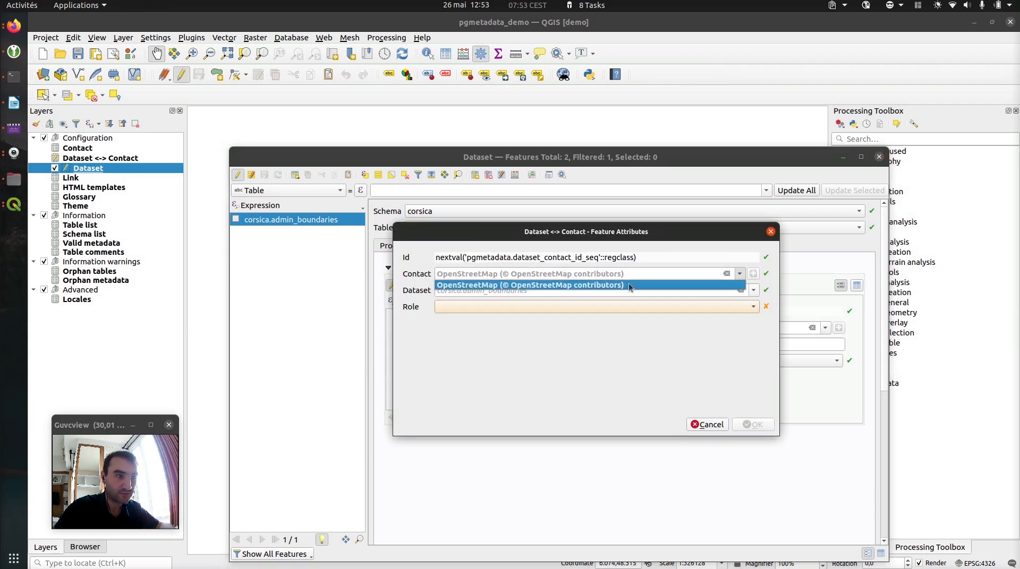
pyautogui.click(629, 284)
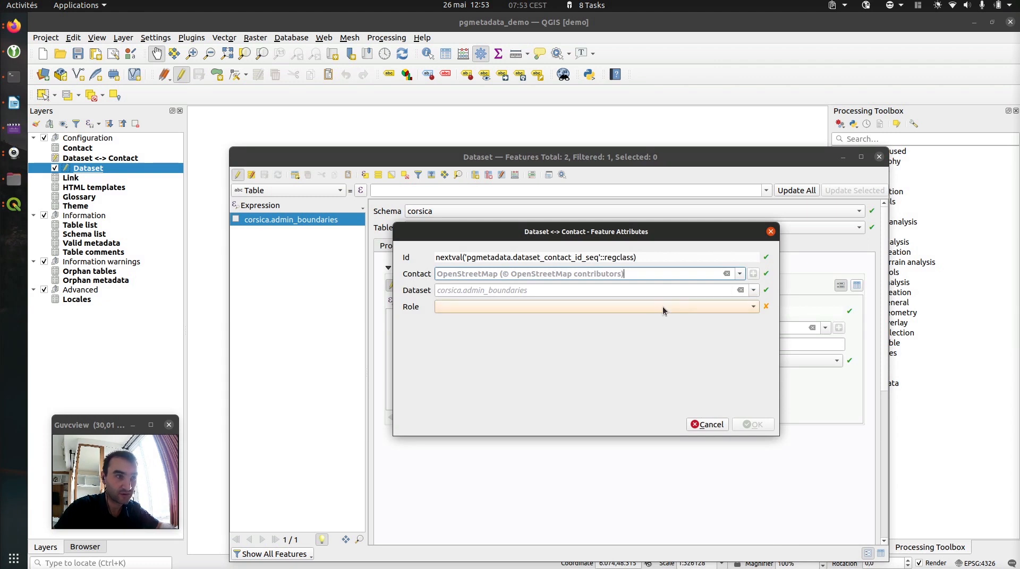
pyautogui.click(631, 311)
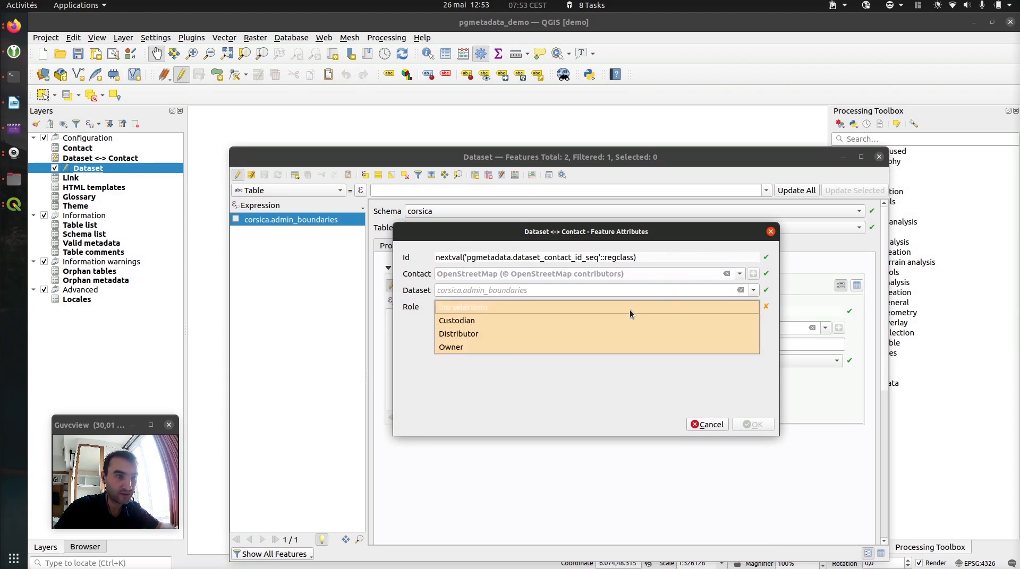
pyautogui.click(462, 348)
pyautogui.click(762, 428)
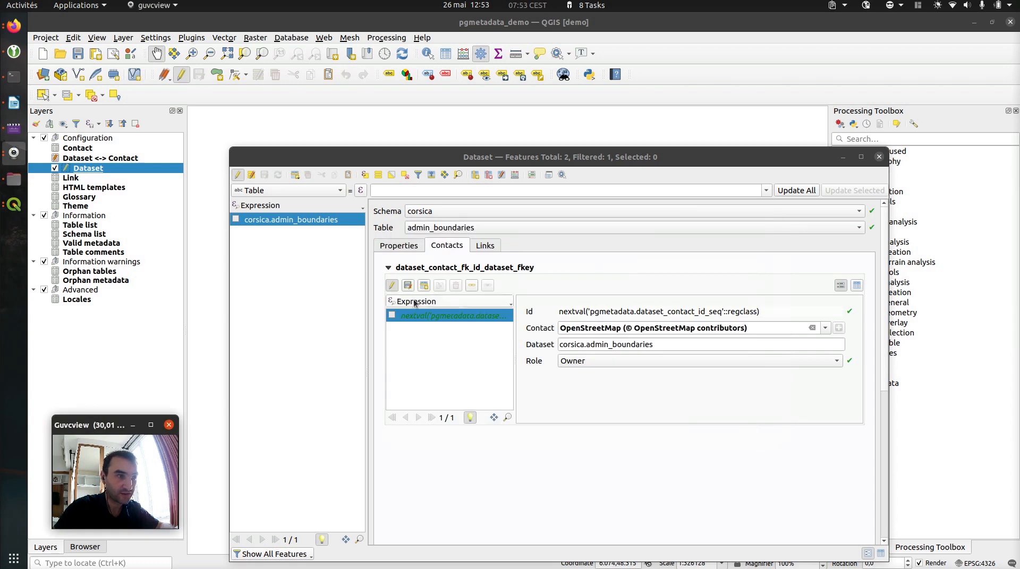
pyautogui.click(392, 287)
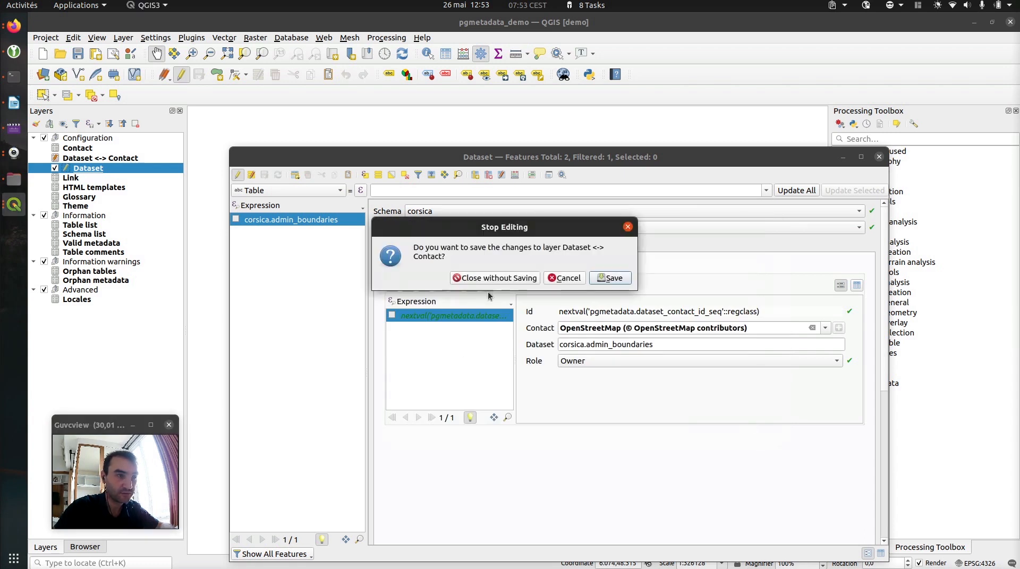
pyautogui.click(611, 279)
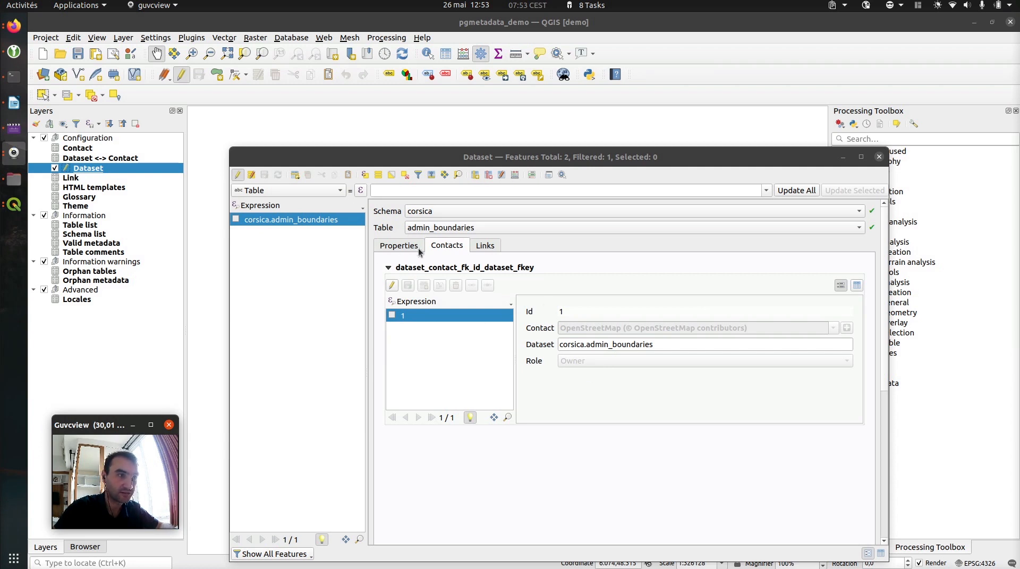
# Add a link to the corsica.admin_boundaries dataset and name the resource "OpenStreetMap"
pyautogui.click(485, 247)
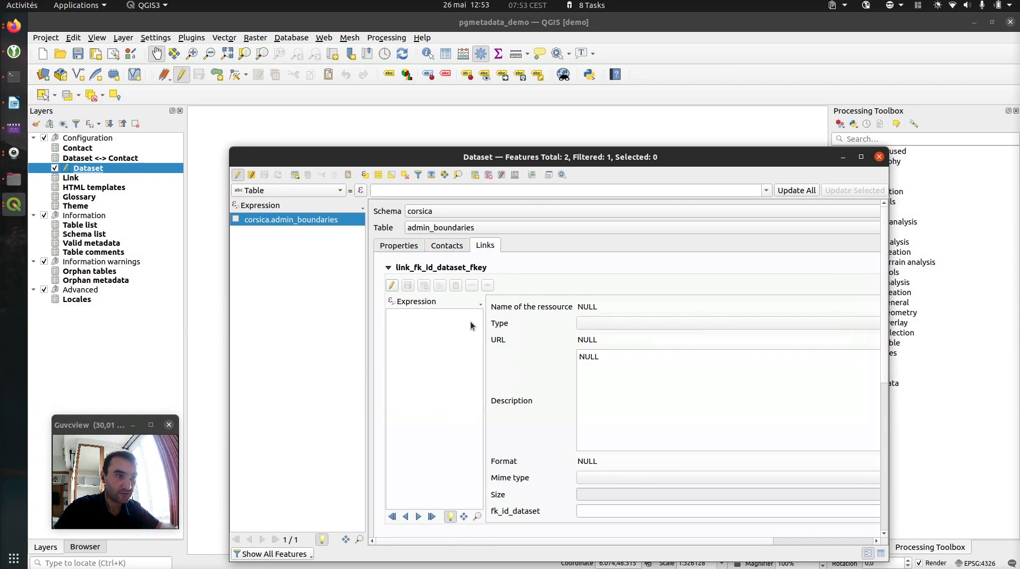
pyautogui.click(391, 287)
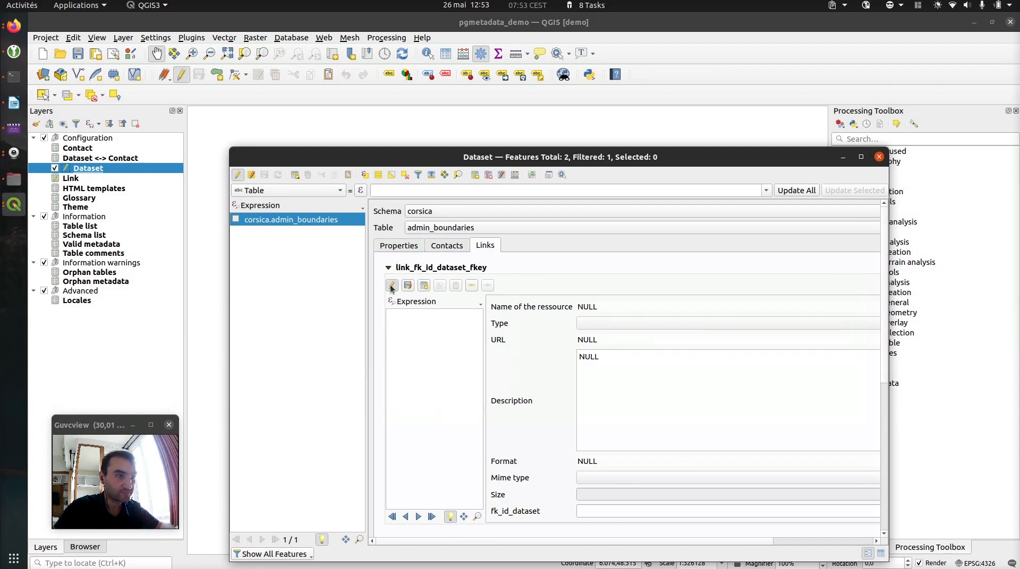
pyautogui.click(424, 286)
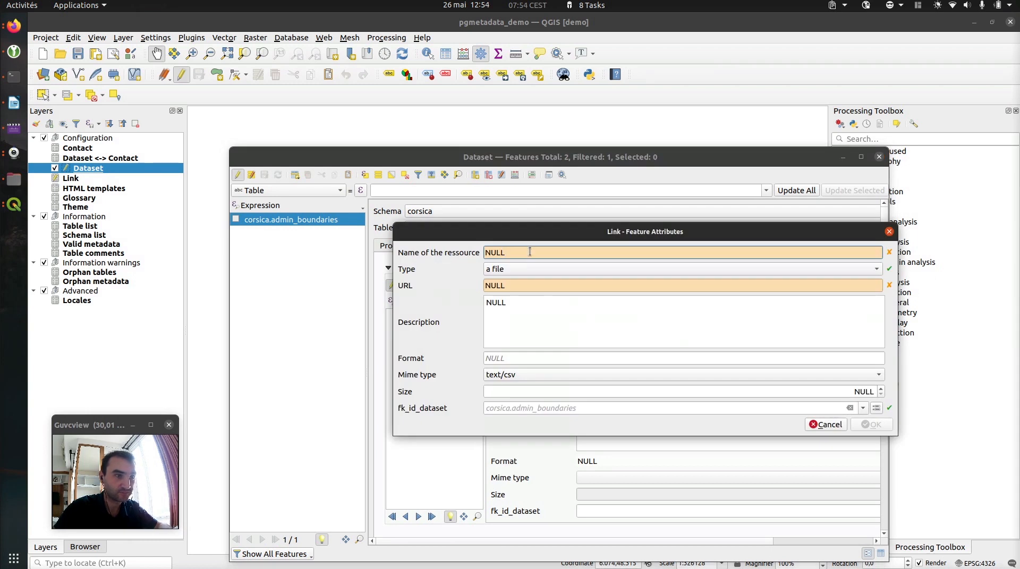
pyautogui.moveTo(532, 254); pyautogui.dragTo(469, 254)
pyautogui.write('Open')
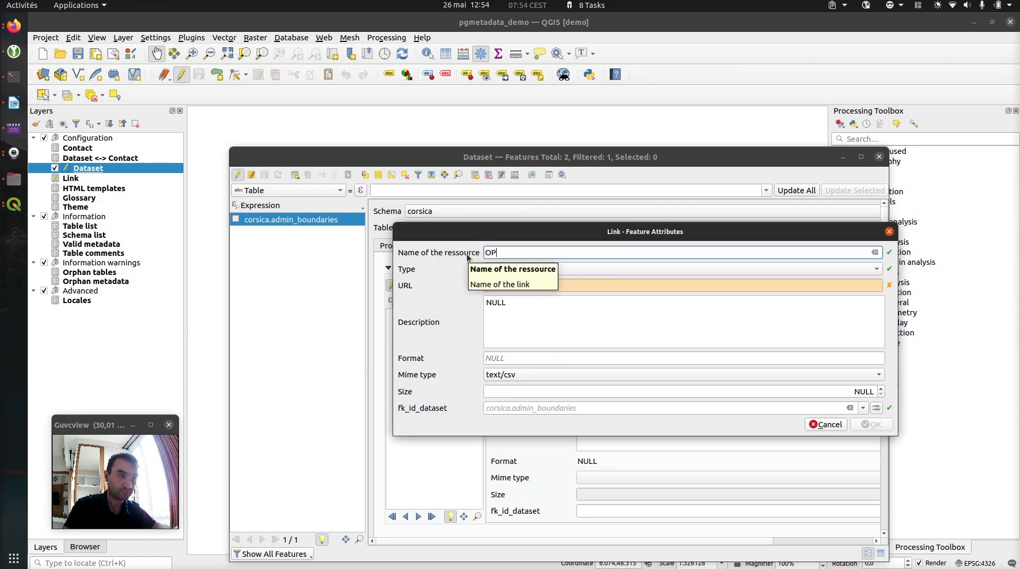
pyautogui.press('BackSpace')
pyautogui.press('BackSpace')
pyautogui.press('BackSpace')
pyautogui.write('pen')
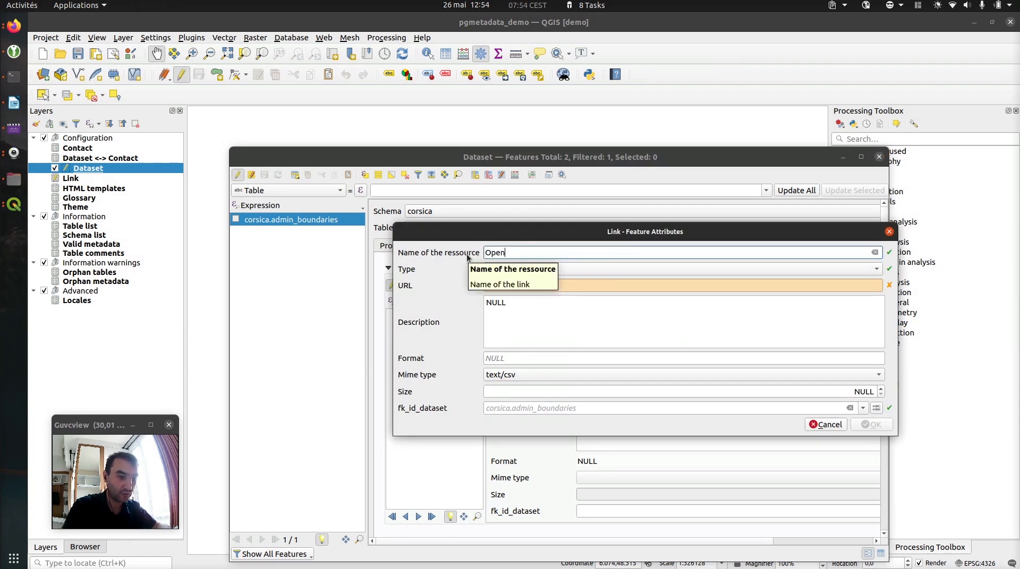
pyautogui.write('StreetMap')
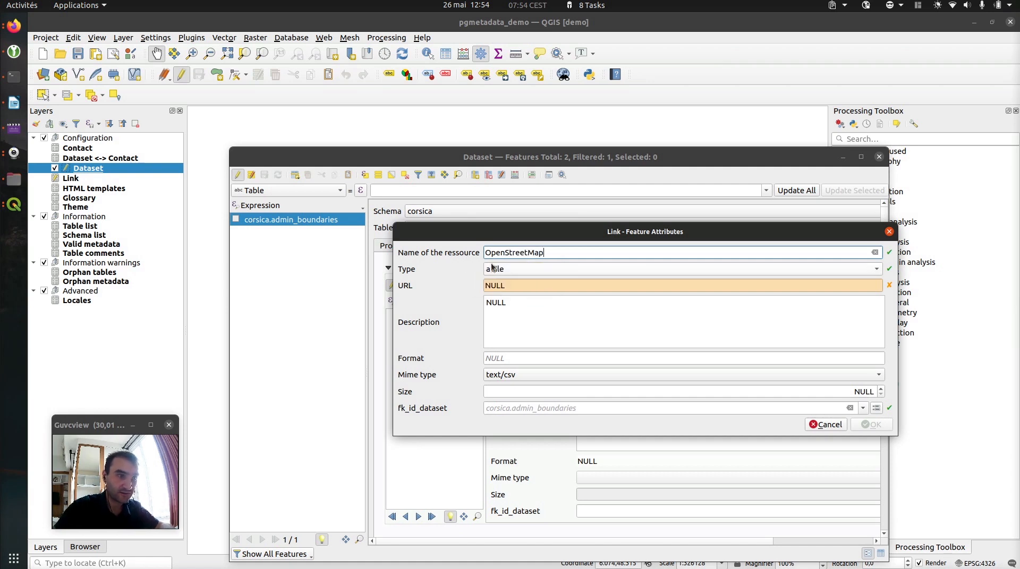
# Set the new link's type to Web Address (URL)
pyautogui.click(536, 270)
pyautogui.scroll(-8, 542, 372)
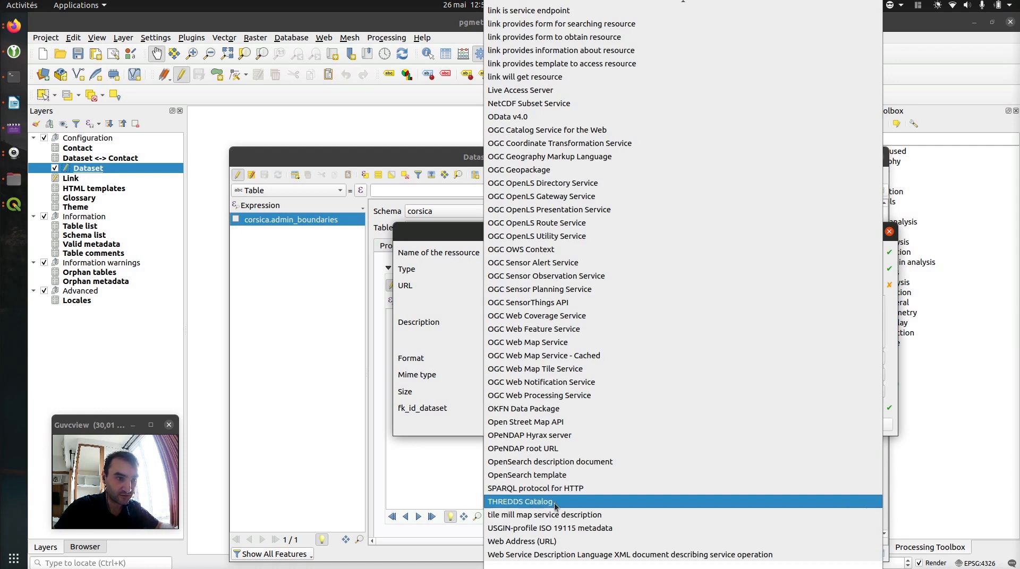
pyautogui.click(537, 541)
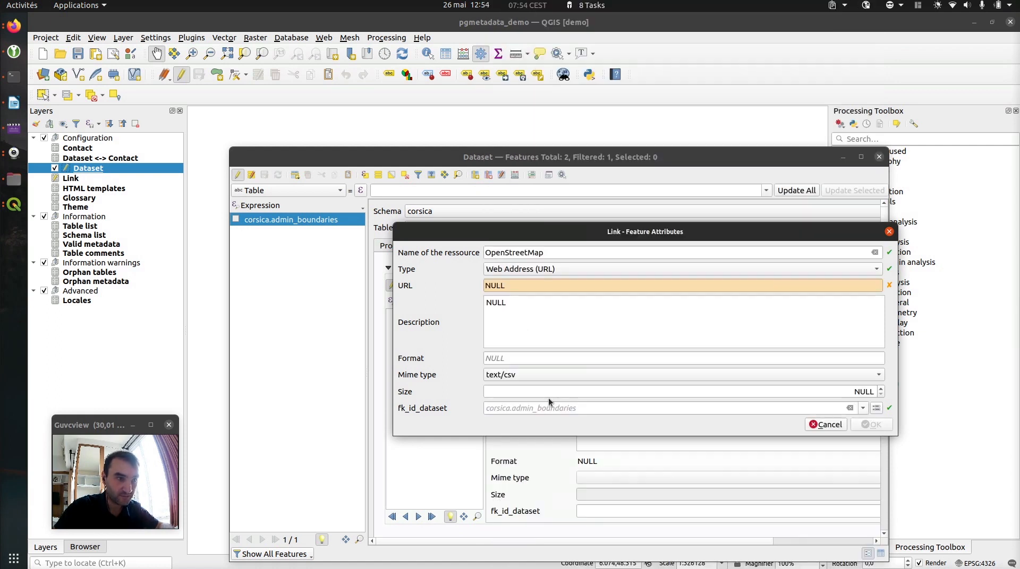
pyautogui.click(519, 285)
pyautogui.hotkey('alt', 'Tab')
pyautogui.hotkey('alt', 'Tab')
pyautogui.hotkey('alt', 'Tab')
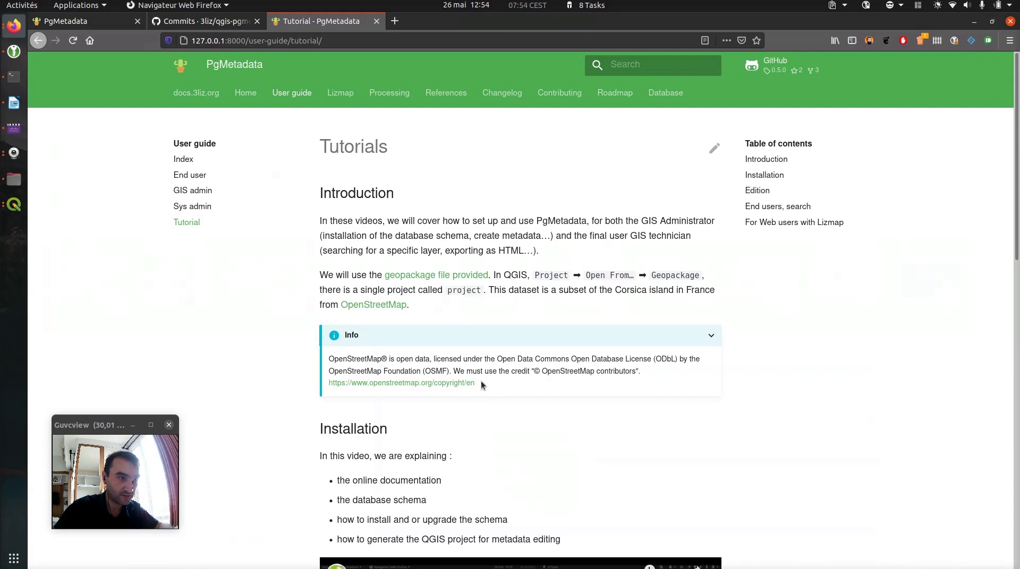
pyautogui.moveTo(479, 383); pyautogui.dragTo(329, 390)
pyautogui.hotkey('ctrl', 'c')
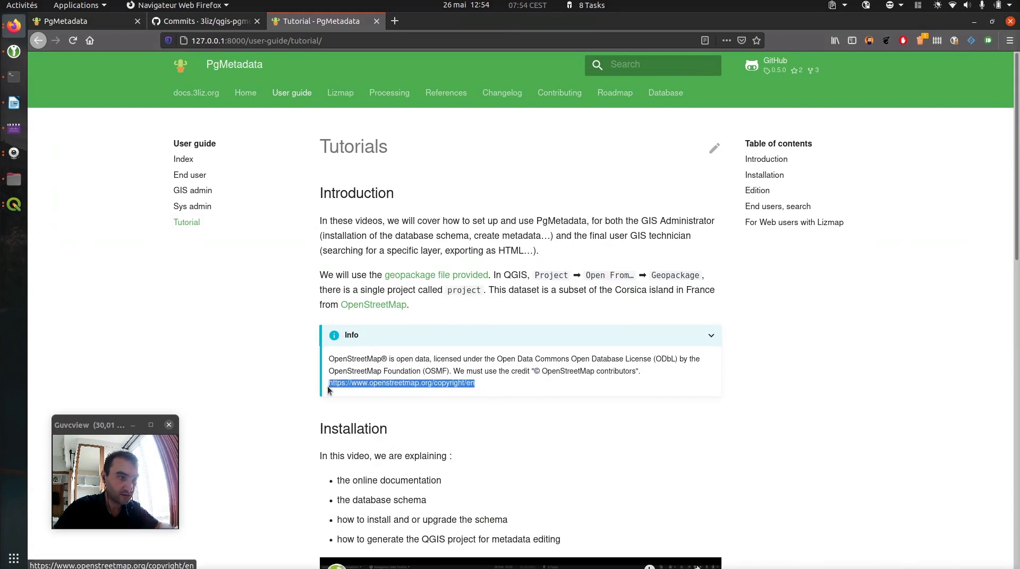
pyautogui.hotkey('alt', 'Tab')
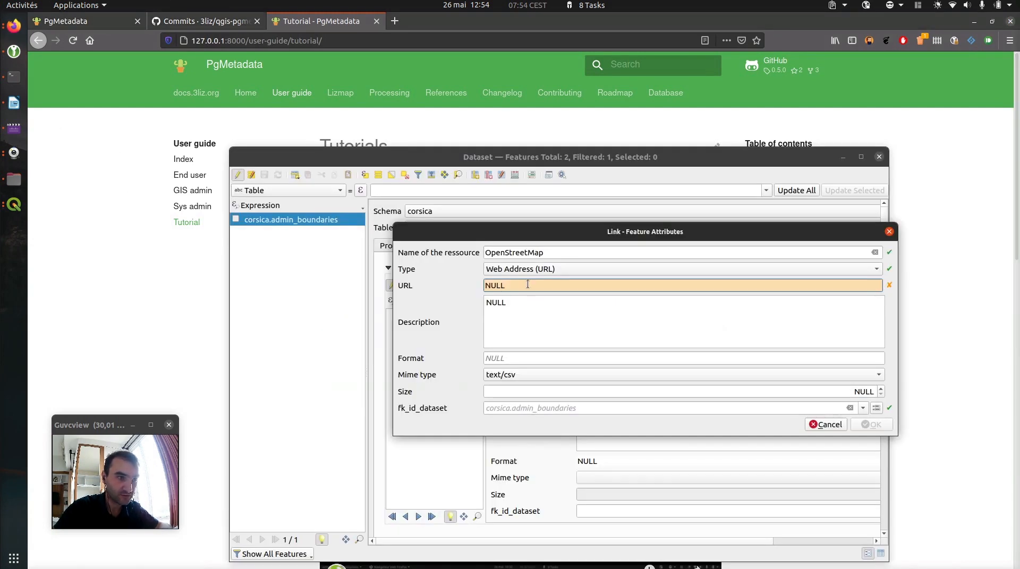
pyautogui.hotkey('ctrl', 'v')
# Copy the credit "© OpenStreetMap contributors" from the tutorial page in Firefox into the link's description in QGIS
pyautogui.hotkey('alt', 'Tab')
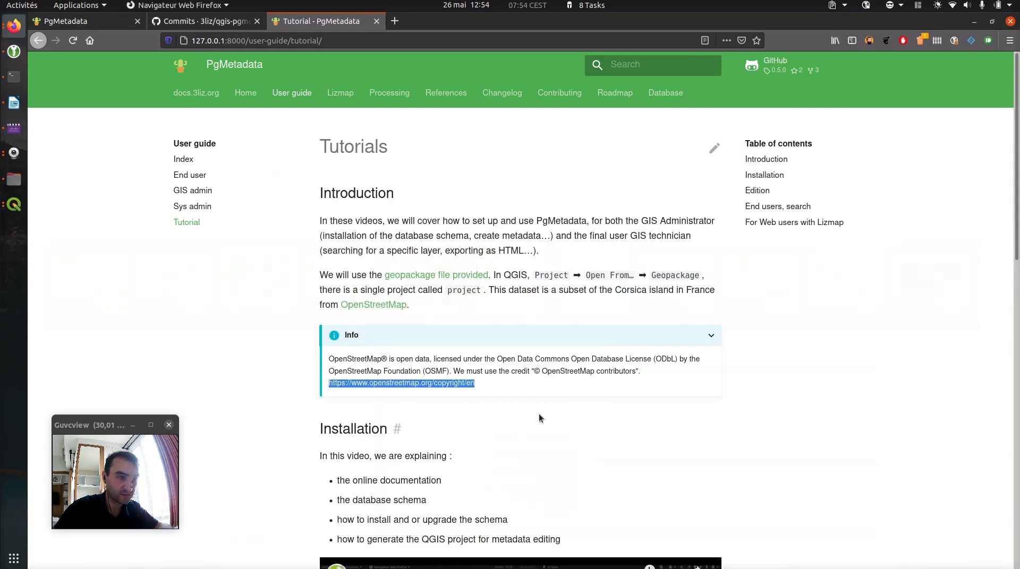
pyautogui.click(628, 376)
pyautogui.moveTo(636, 370); pyautogui.dragTo(536, 367)
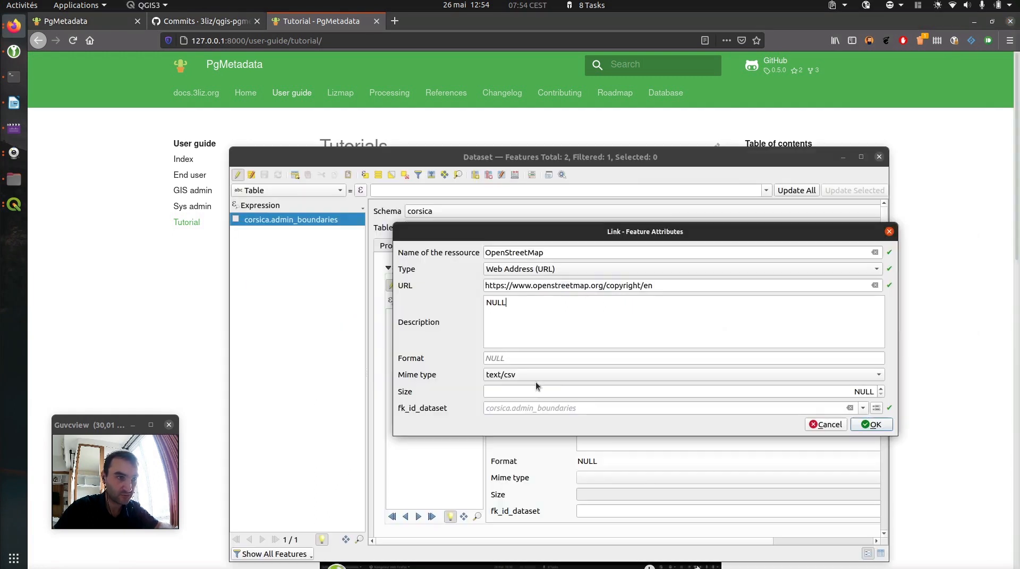
pyautogui.hotkey('alt', 'Tab')
pyautogui.doubleClick(495, 304)
pyautogui.write('© OpenStreetMap contributors')
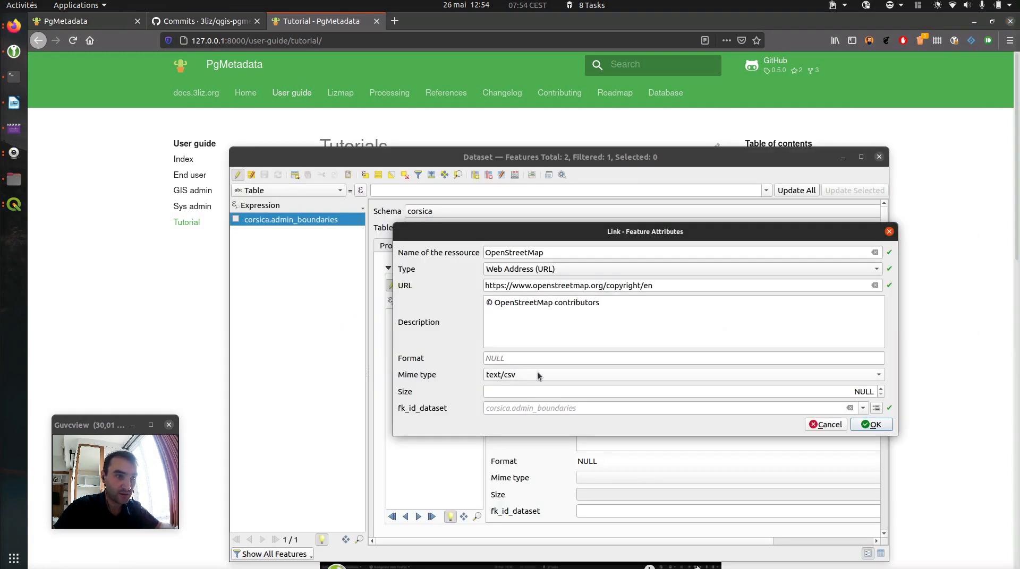
# Set the link's mime type to text/html, accept the link and save the Link layer edits
pyautogui.click(494, 377)
pyautogui.click(526, 301)
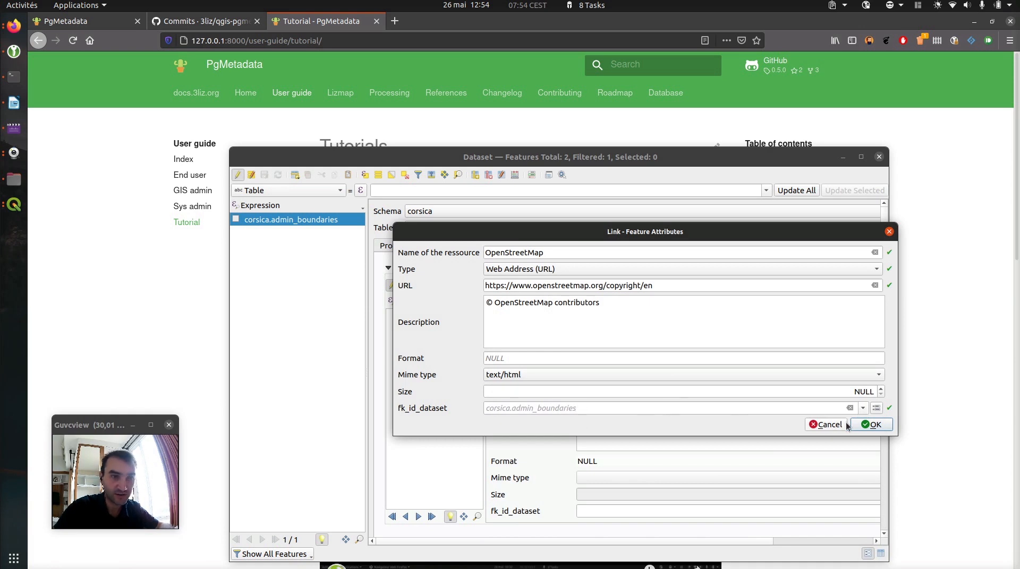
pyautogui.click(865, 425)
pyautogui.click(392, 285)
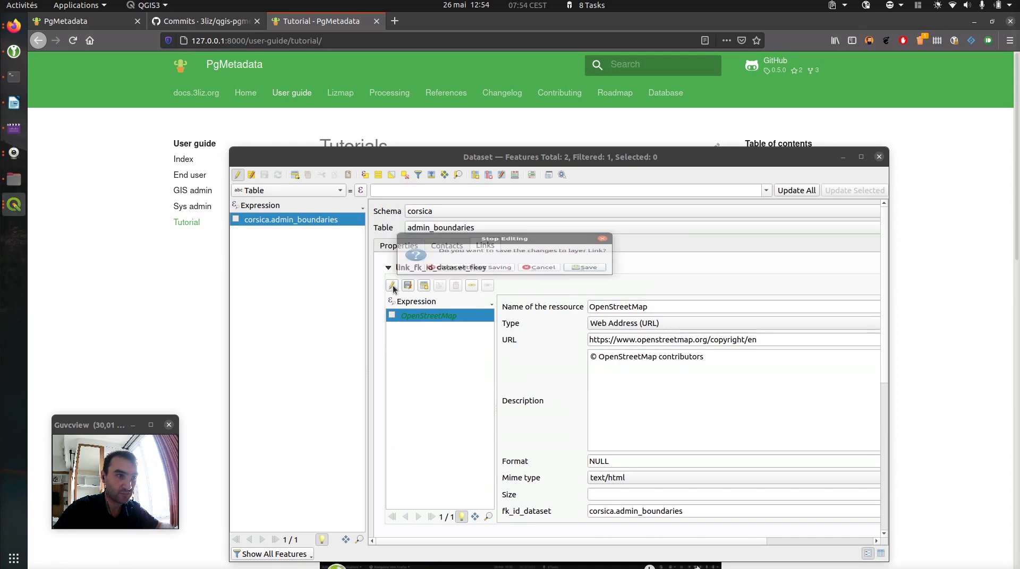
pyautogui.click(587, 277)
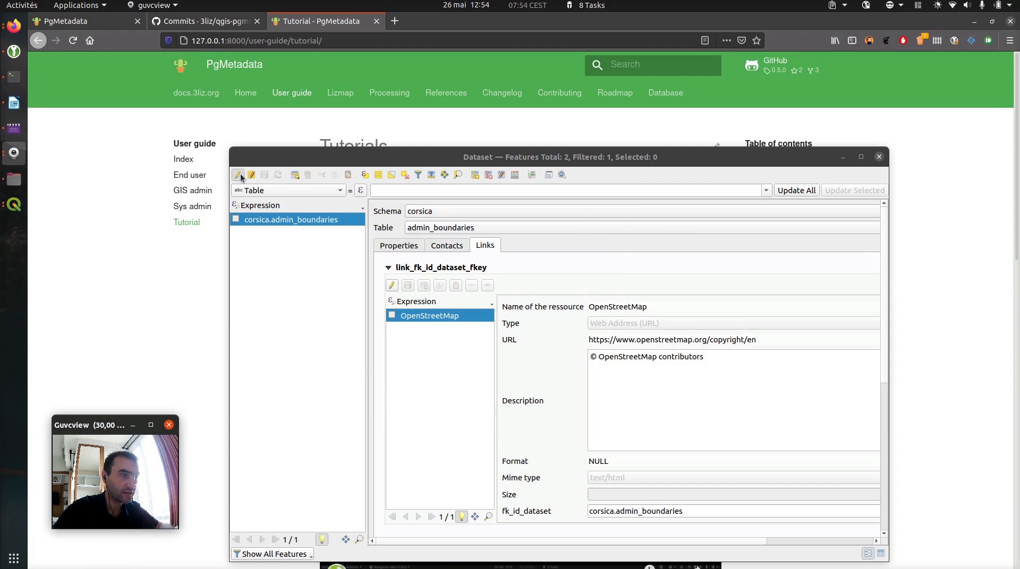
# Review the dataset's contact, end editing of the Dataset layer and return to the main QGIS project window
pyautogui.click(449, 247)
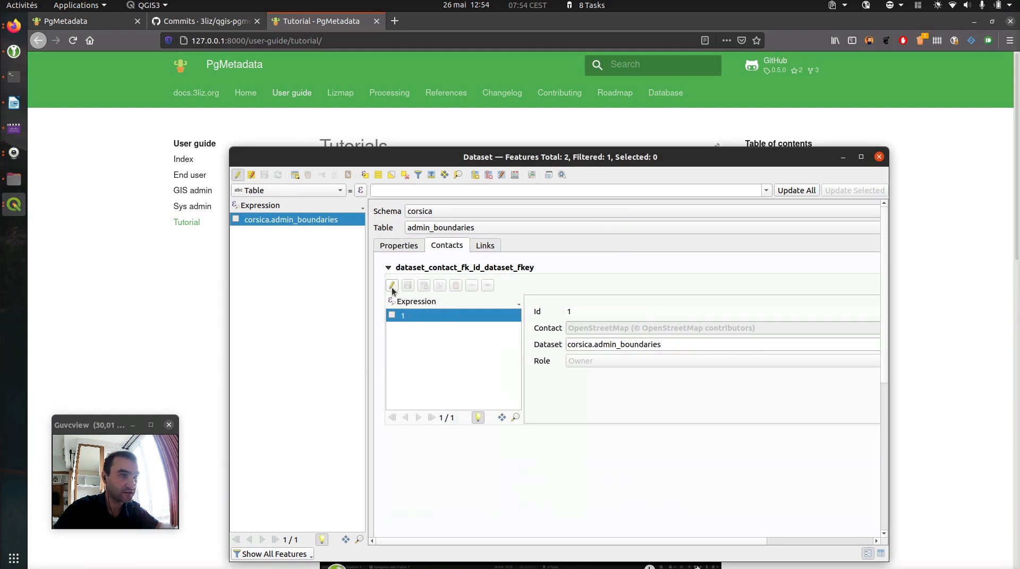
pyautogui.click(237, 175)
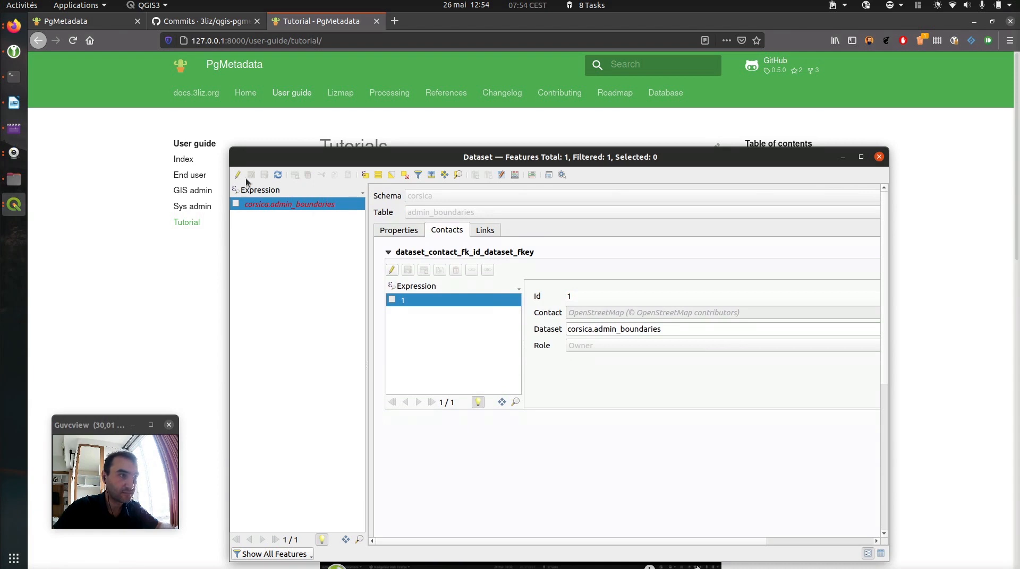
pyautogui.hotkey('alt', 'Tab')
pyautogui.hotkey('alt', 'Tab')
pyautogui.hotkey('alt', 'Tab')
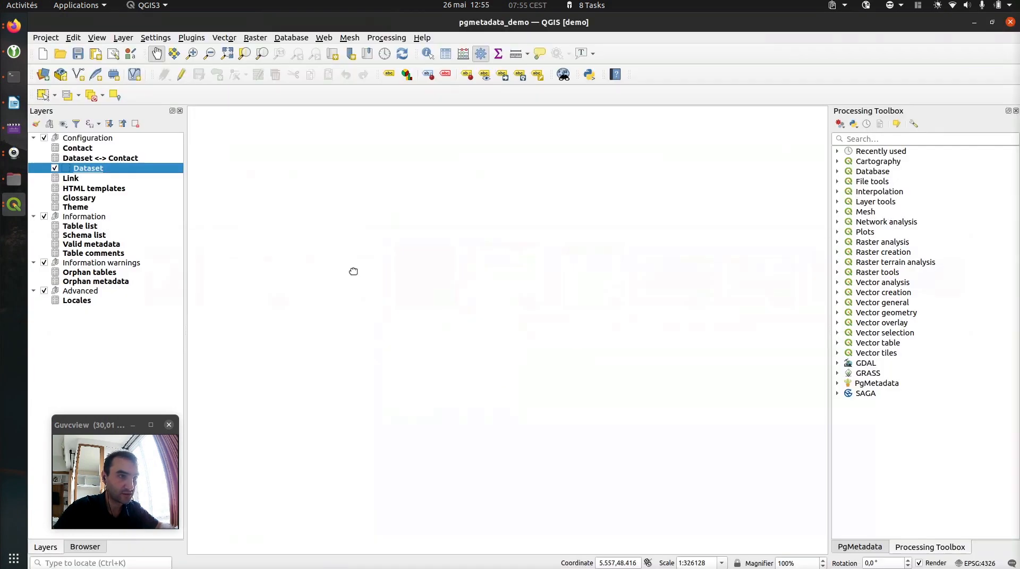
# Zoom the map to the full extent of the Dataset layer
pyautogui.click(94, 165)
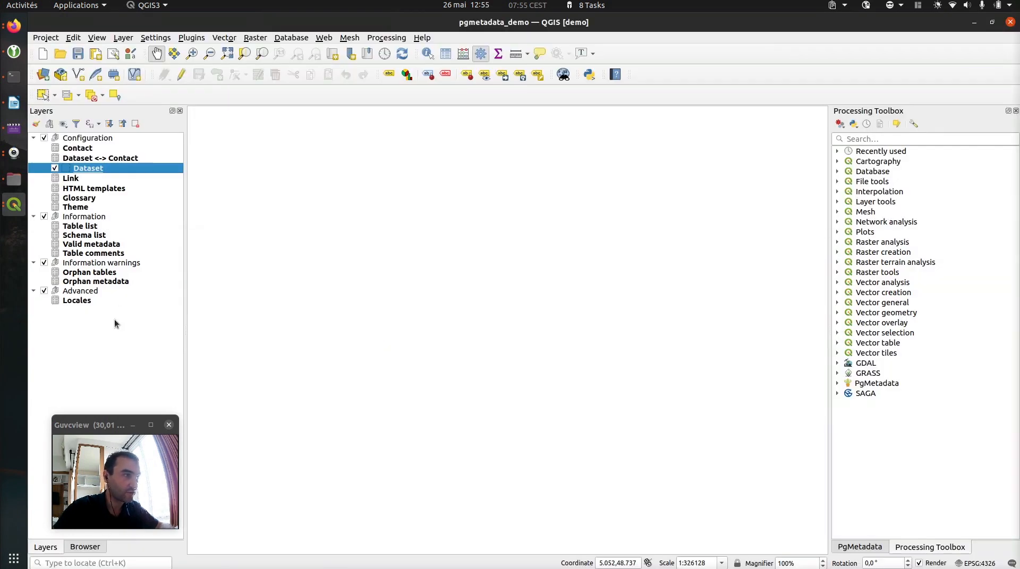
pyautogui.rightClick(94, 167)
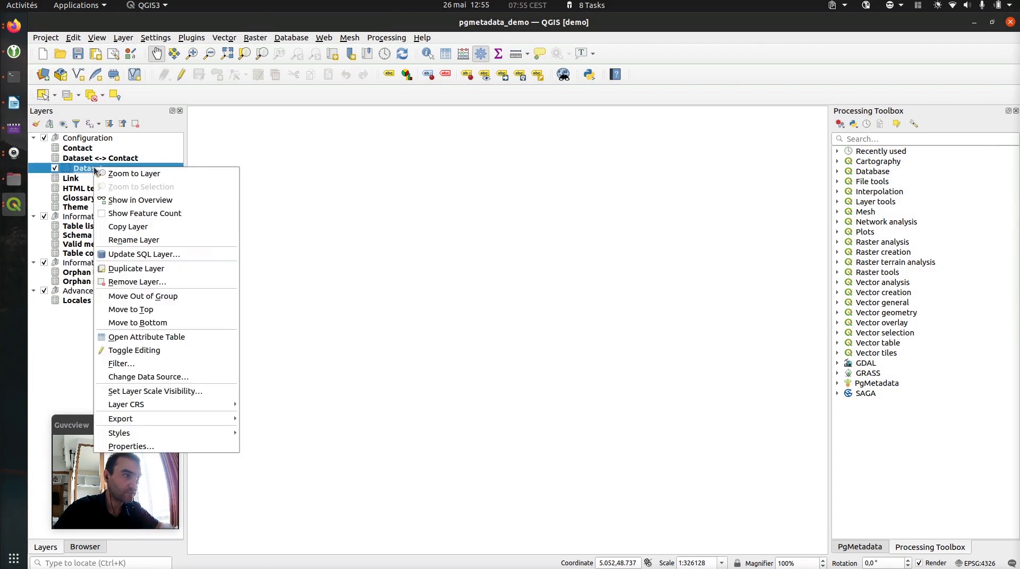
pyautogui.click(122, 175)
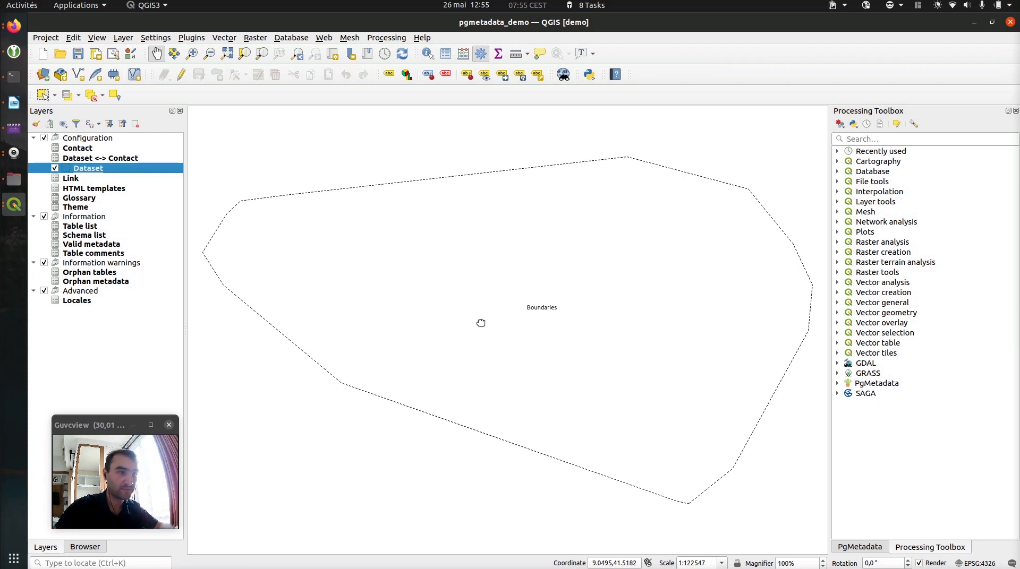
pyautogui.rightClick(92, 170)
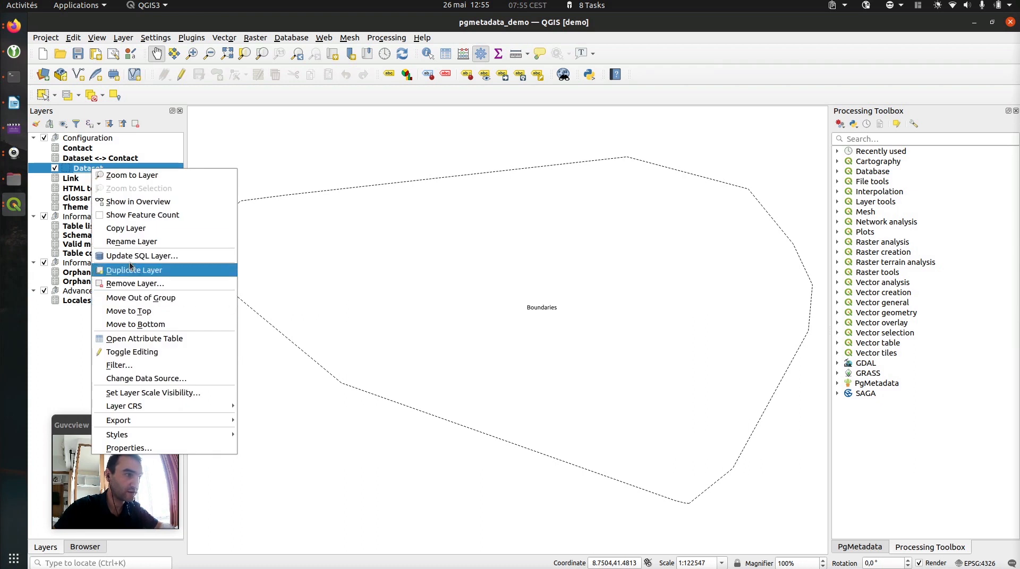
pyautogui.click(48, 315)
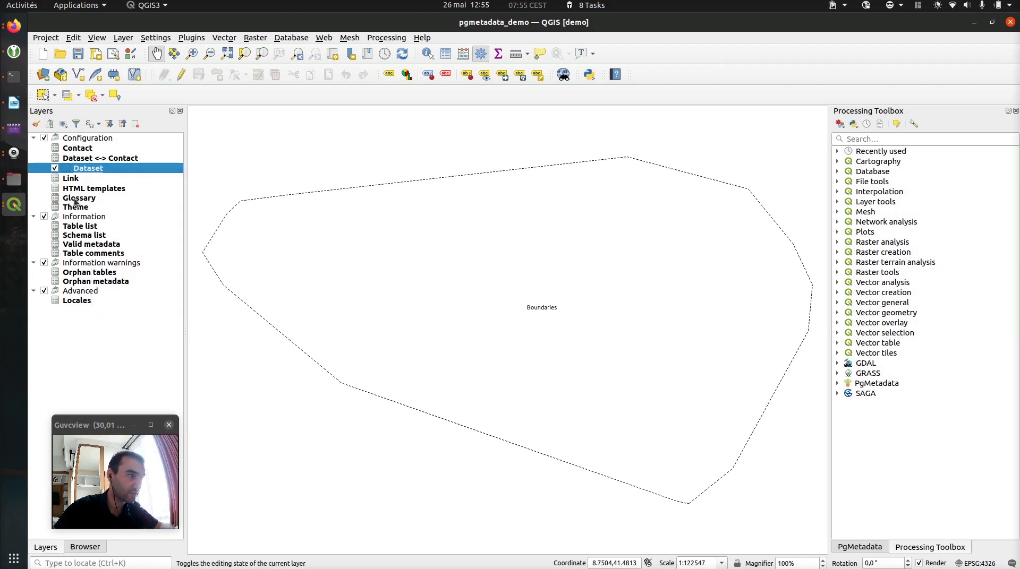
# Open the Theme layer's attribute table, start editing and add a new theme record
pyautogui.click(75, 207)
pyautogui.rightClick(75, 207)
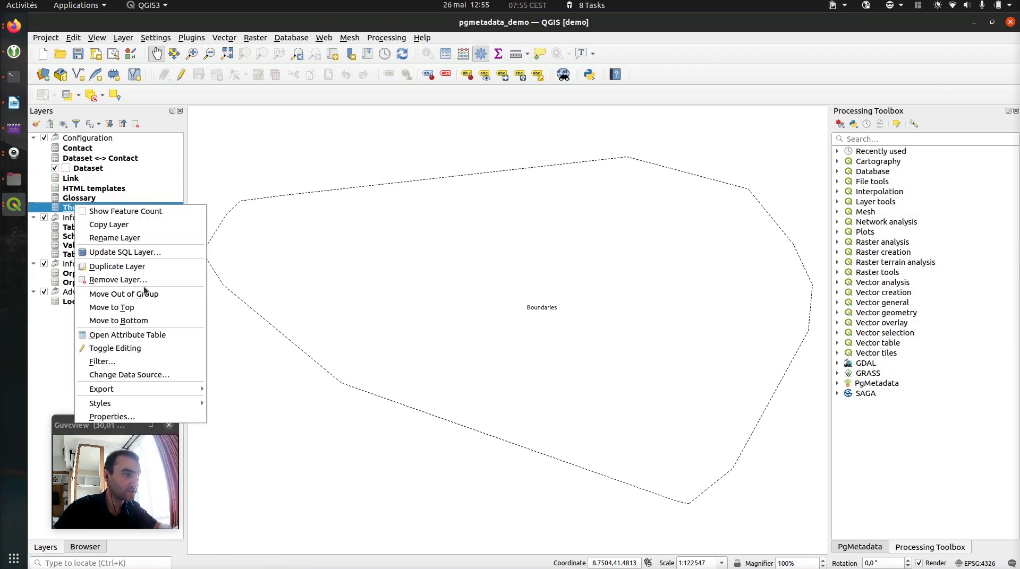
pyautogui.click(139, 335)
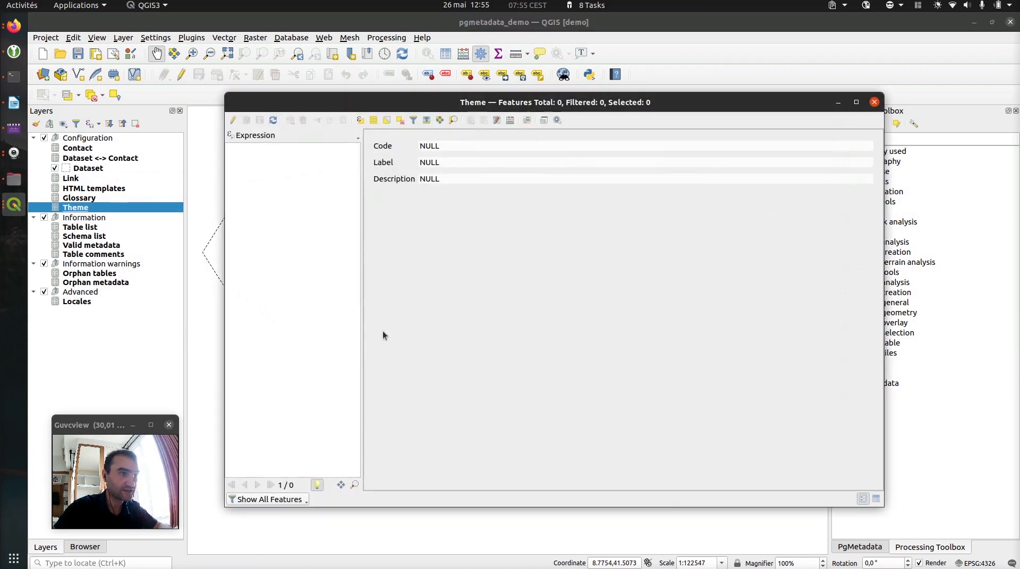
pyautogui.click(233, 121)
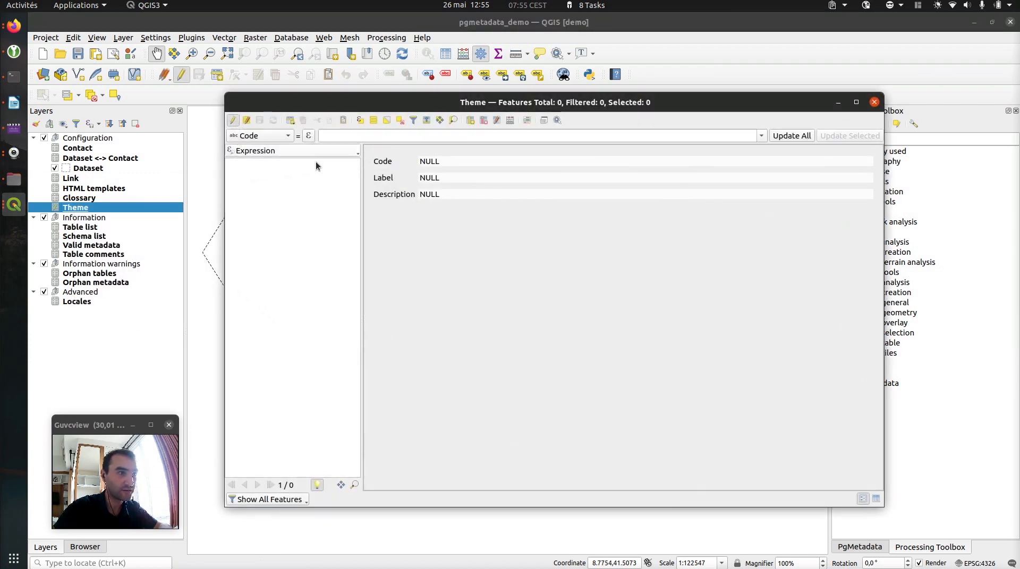
pyautogui.click(290, 120)
# Set both the code and the label of the new theme to Roads
pyautogui.click(455, 161)
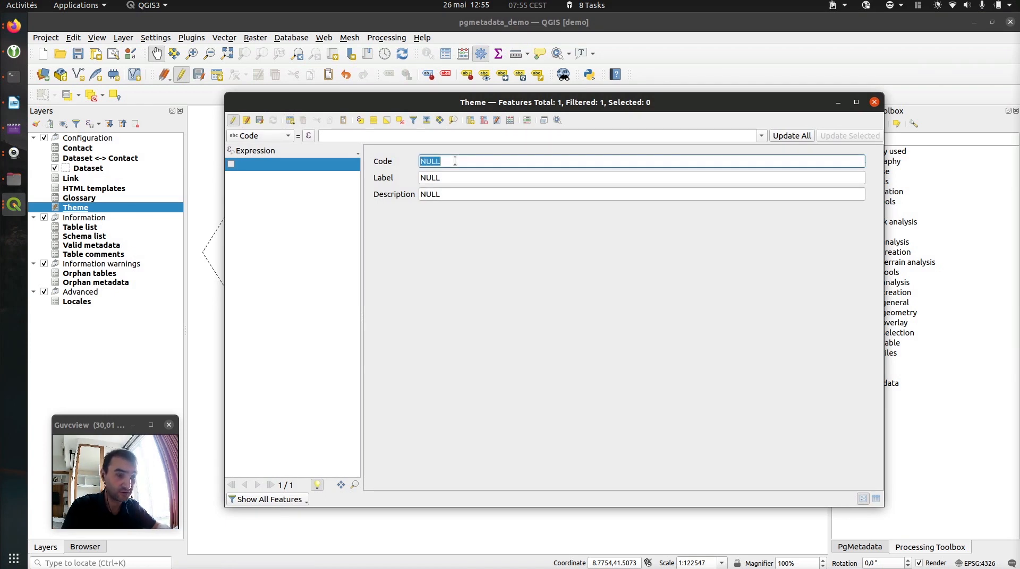
pyautogui.write('ROa')
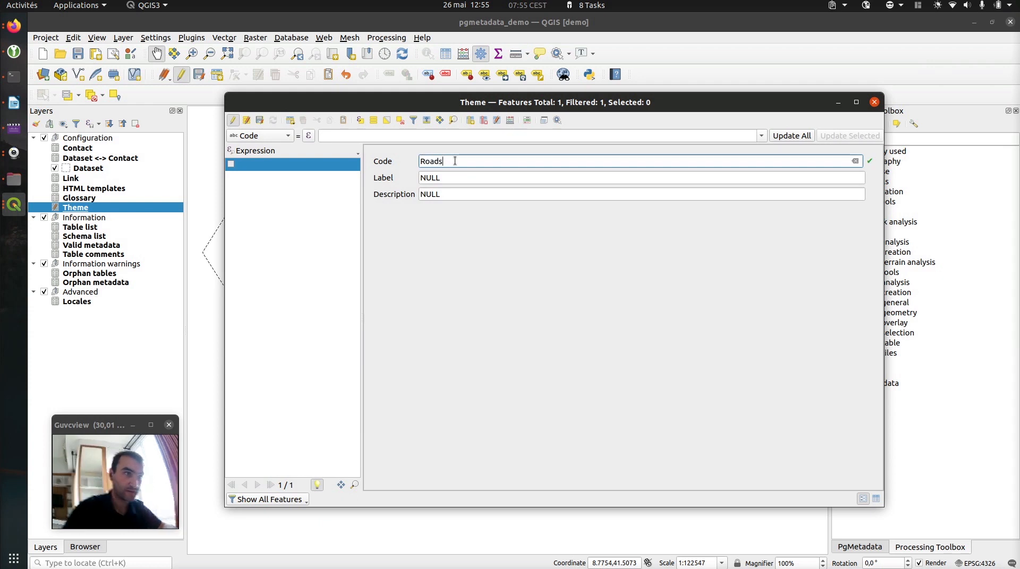
pyautogui.click(458, 175)
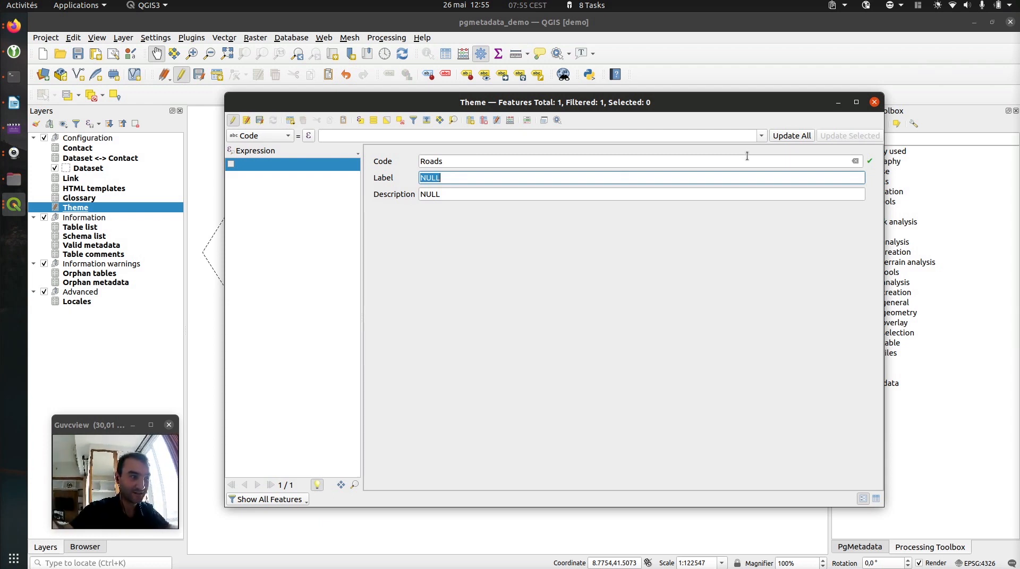
pyautogui.write('Roads')
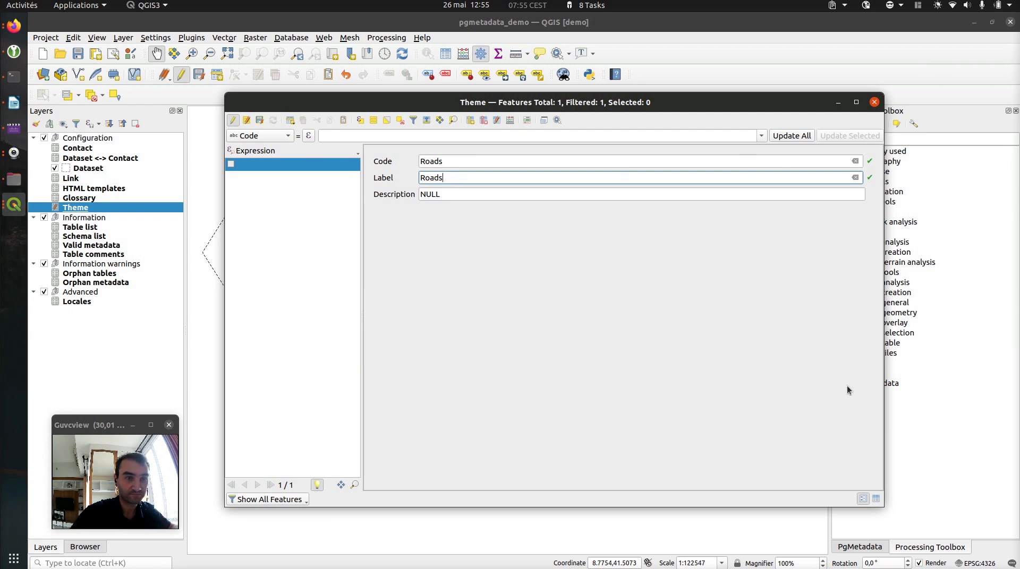
# End editing of the Theme layer, saving the changes, and close its attribute table
pyautogui.click(234, 120)
pyautogui.click(584, 280)
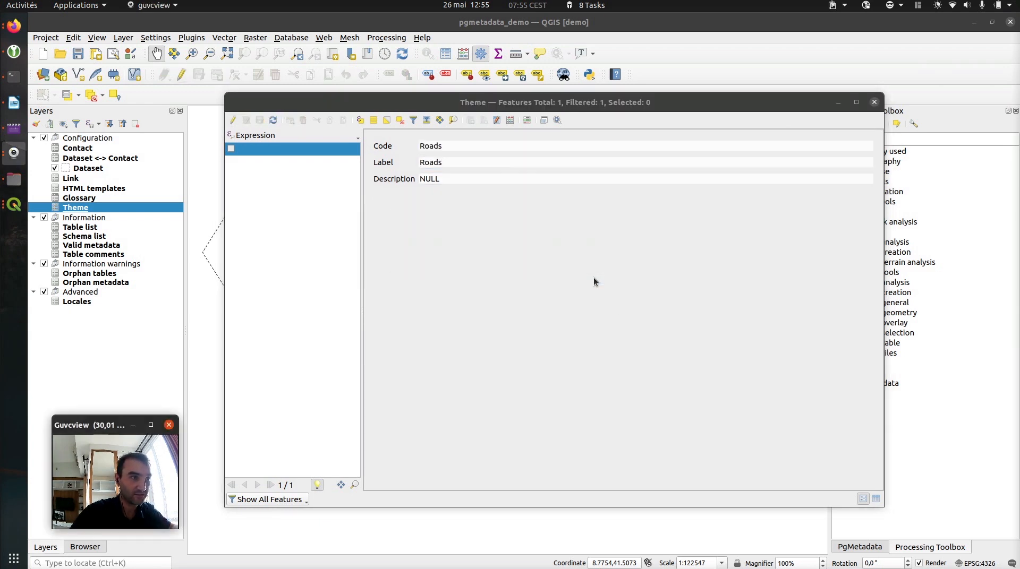
pyautogui.click(874, 102)
# Open the Dataset layer's attribute table for editing and add a dataset record for the roads table in the corsica schema
pyautogui.rightClick(108, 167)
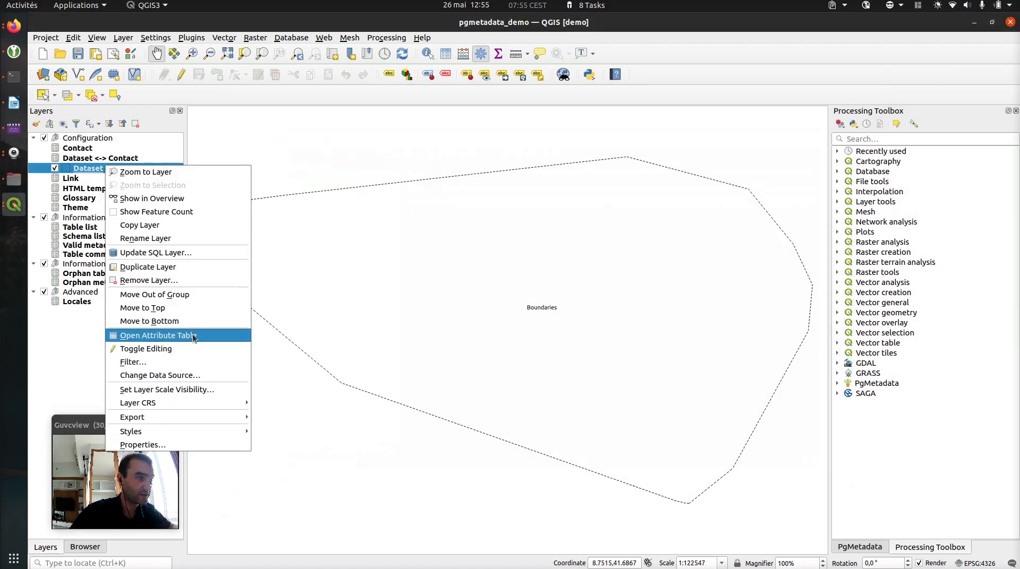
pyautogui.click(194, 336)
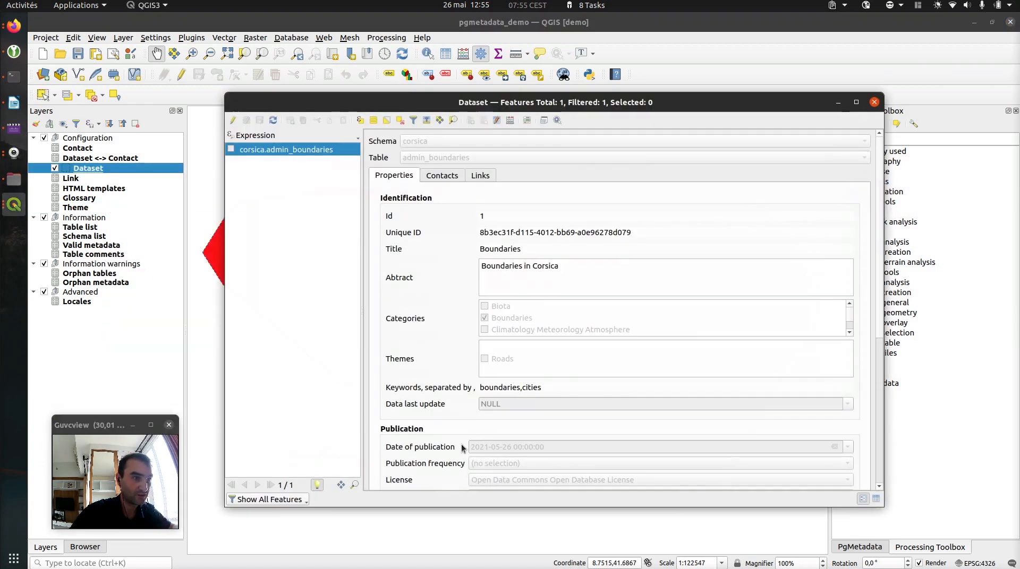
pyautogui.click(232, 121)
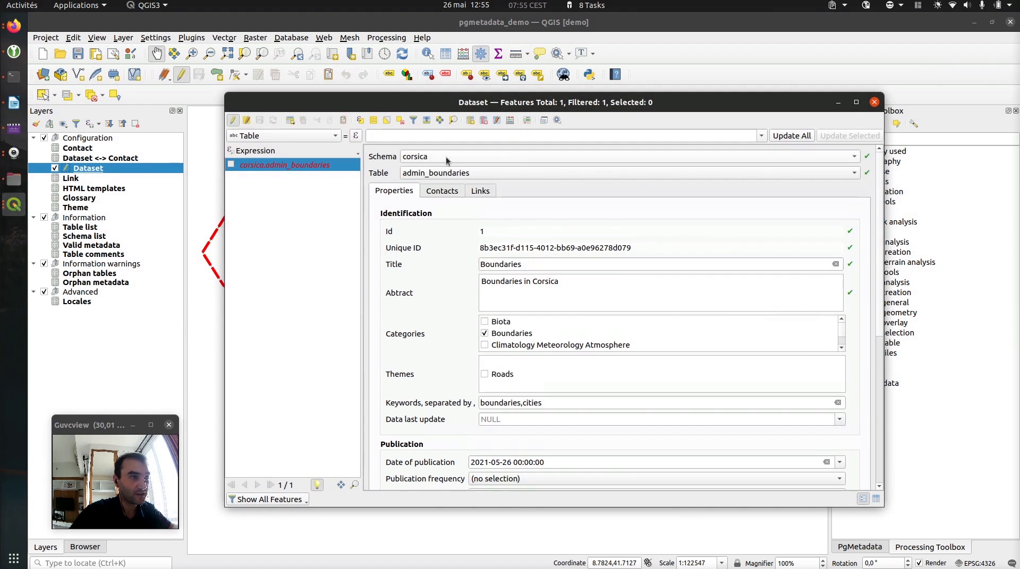
pyautogui.click(259, 121)
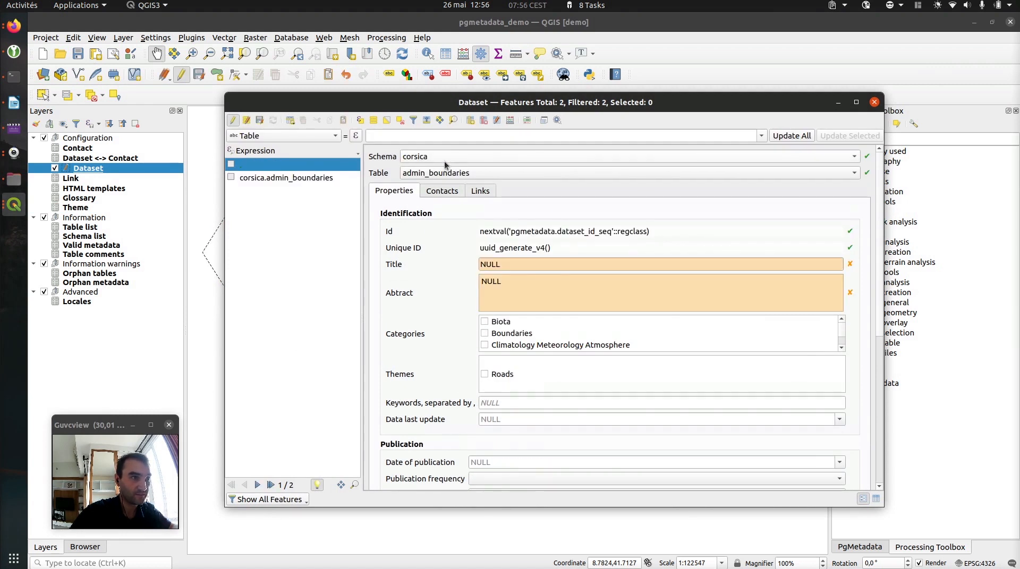
pyautogui.click(462, 173)
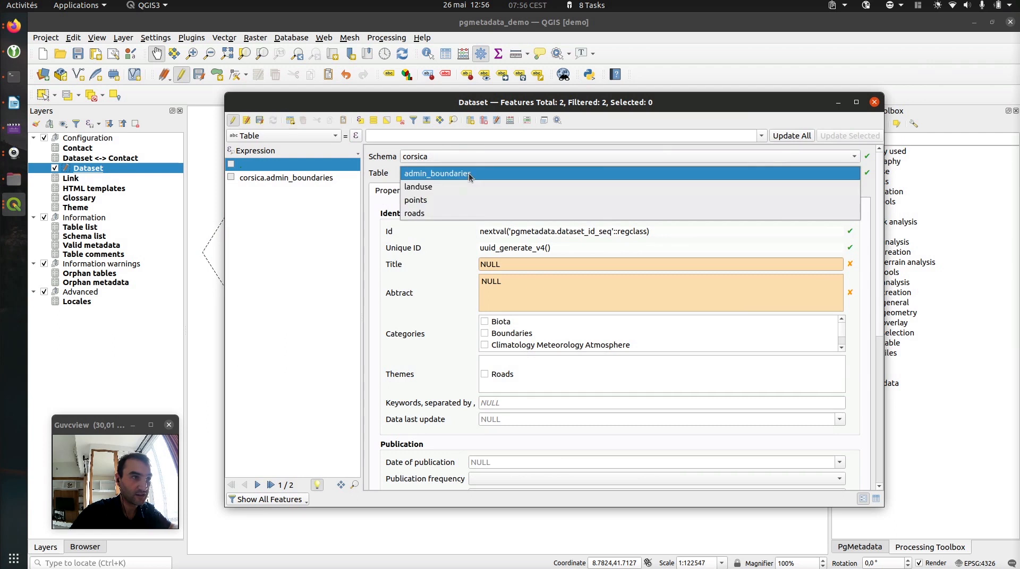
pyautogui.click(428, 211)
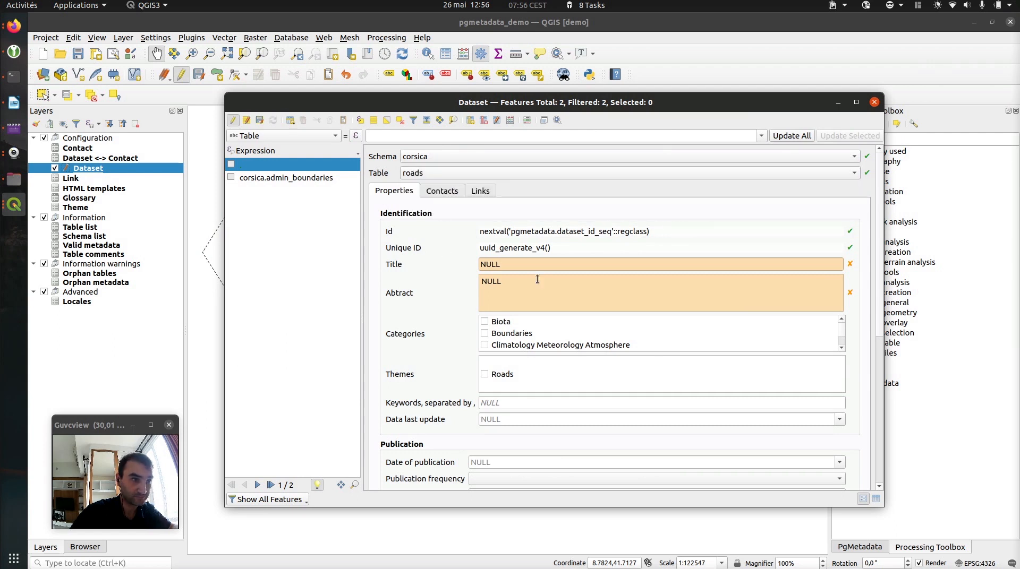
# Set the new dataset's title to Roads
pyautogui.click(528, 260)
pyautogui.write('ROad')
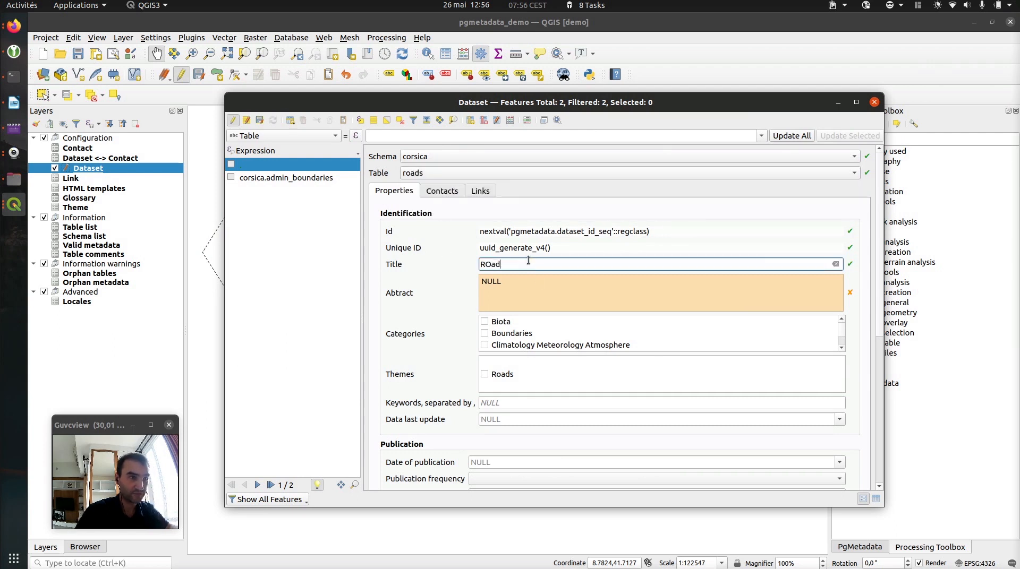
pyautogui.press('BackSpace')
pyautogui.press('BackSpace')
pyautogui.press('BackSpace')
pyautogui.write('oads')
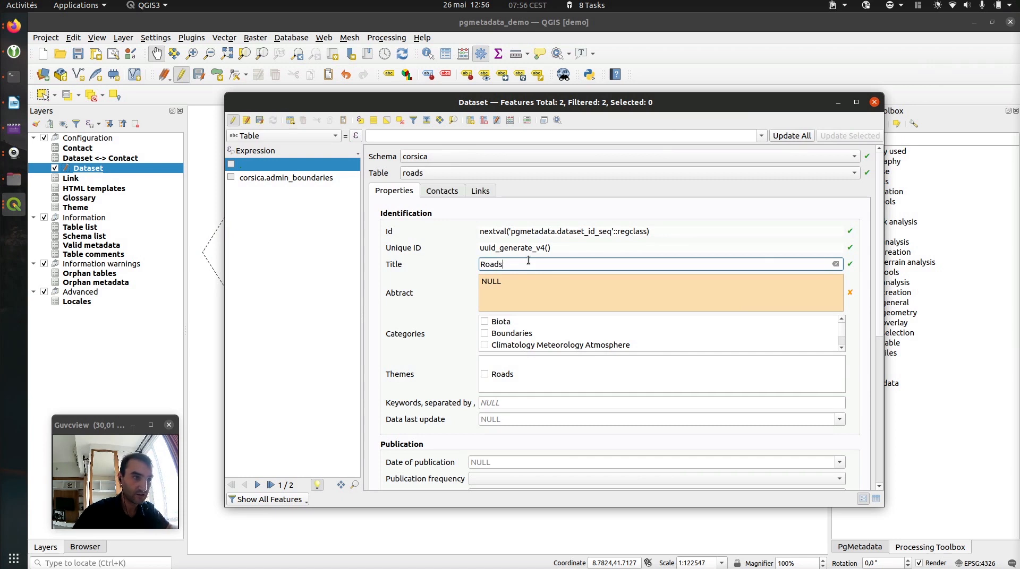
# Replace the new dataset's abstract with "Roads in Corsica"
pyautogui.click(552, 281)
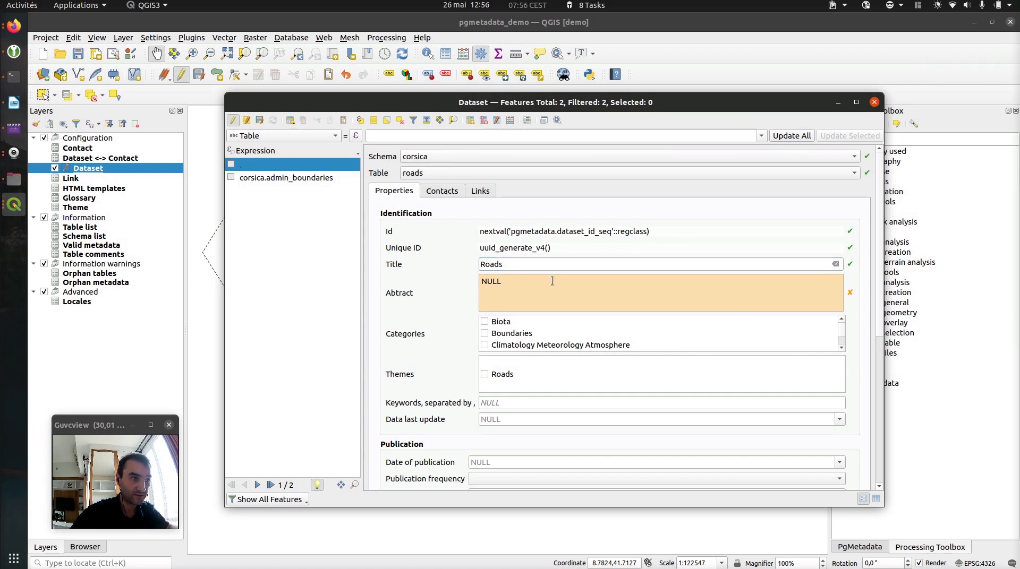
pyautogui.press('BackSpace')
pyautogui.press('BackSpace')
pyautogui.press('BackSpace')
pyautogui.press('BackSpace')
pyautogui.write('Roads in Corsica')
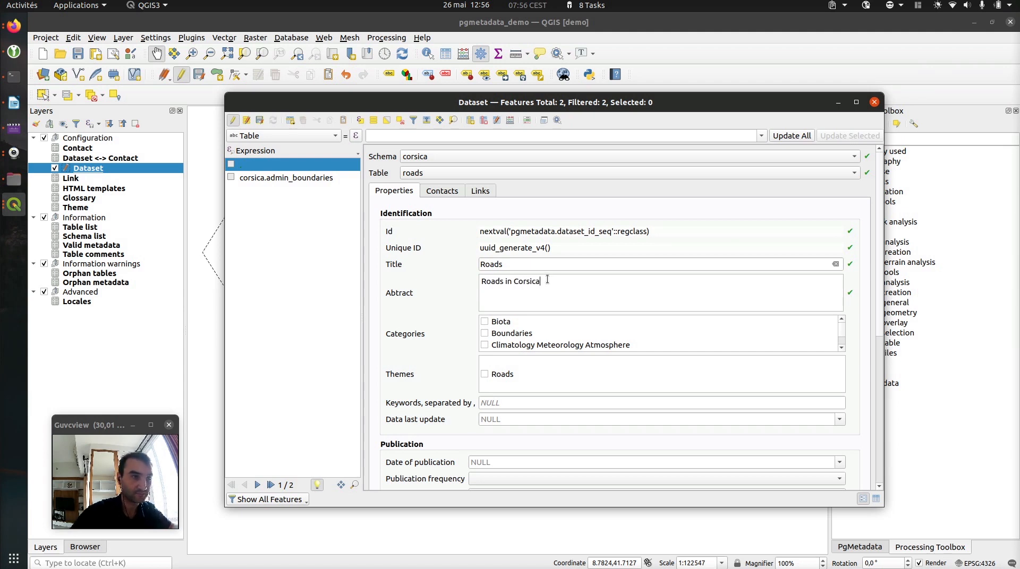
# Assign the Transportation category and the Roads theme to the roads dataset
pyautogui.scroll(-1, 508, 333)
pyautogui.scroll(-4, 509, 336)
pyautogui.click(485, 344)
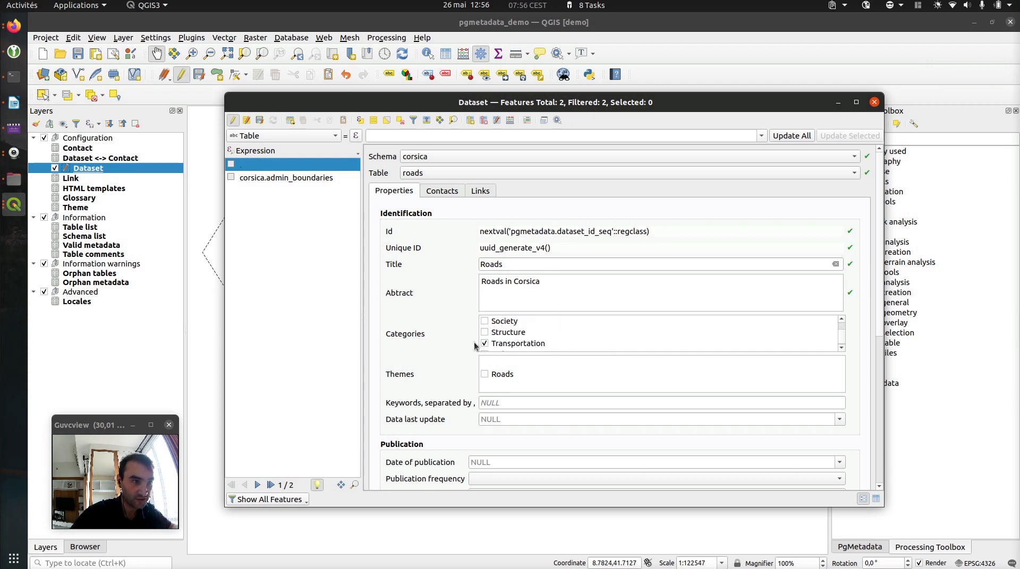
pyautogui.click(485, 375)
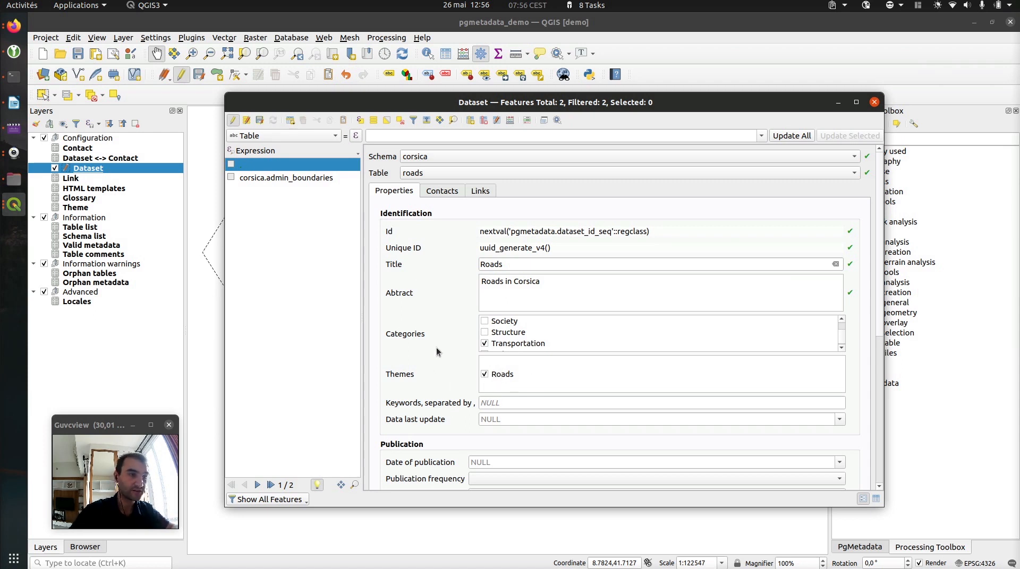
# Enter roads as the dataset's keyword and look over its remaining publication and spatial properties
pyautogui.scroll(-2, 438, 358)
pyautogui.click(530, 340)
pyautogui.write('roads')
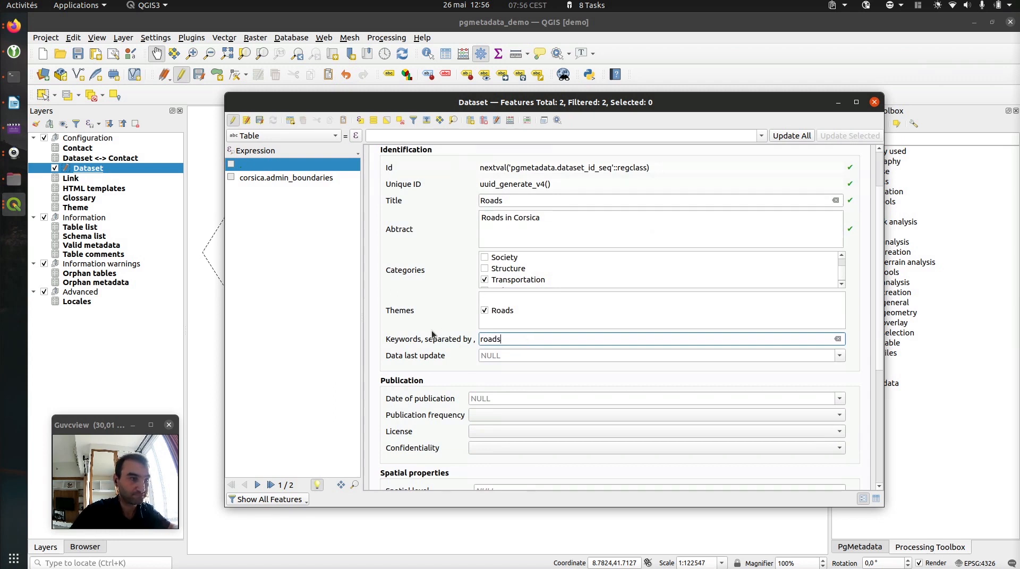
pyautogui.scroll(-5, 434, 335)
pyautogui.scroll(-2, 429, 259)
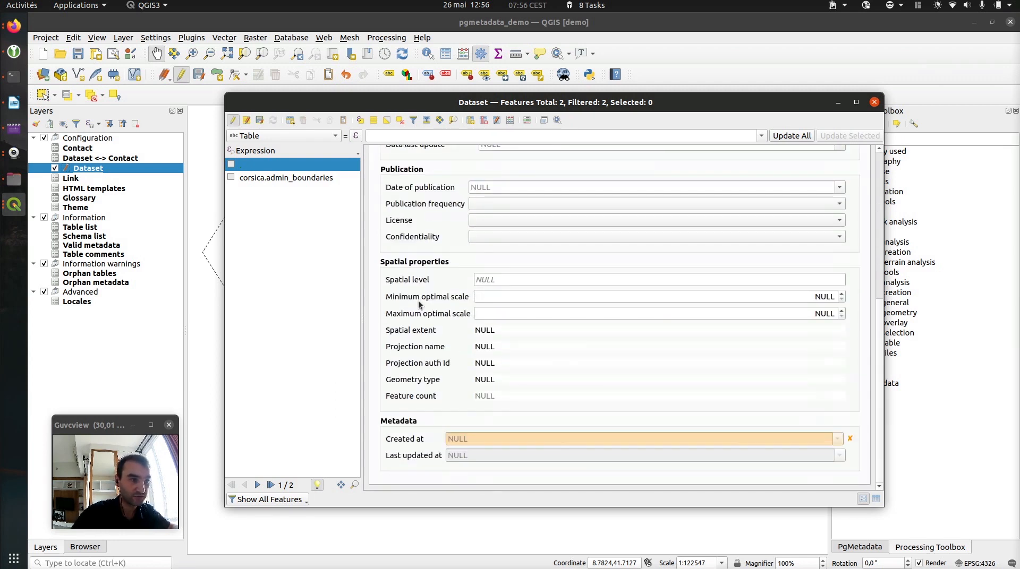
pyautogui.scroll(8, 420, 330)
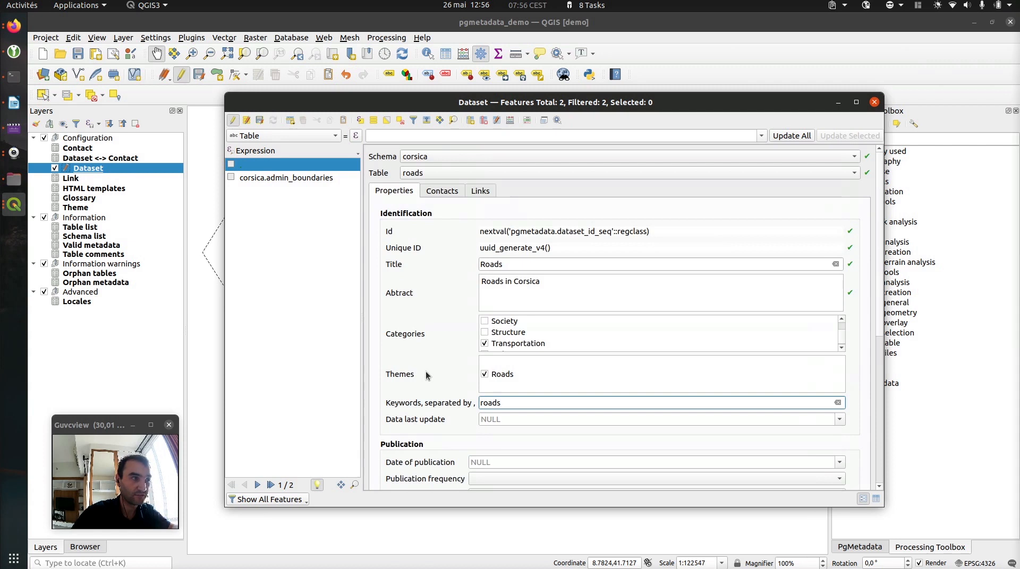
# End editing of the Dataset layer, saving the changes, and close its attribute table
pyautogui.click(232, 121)
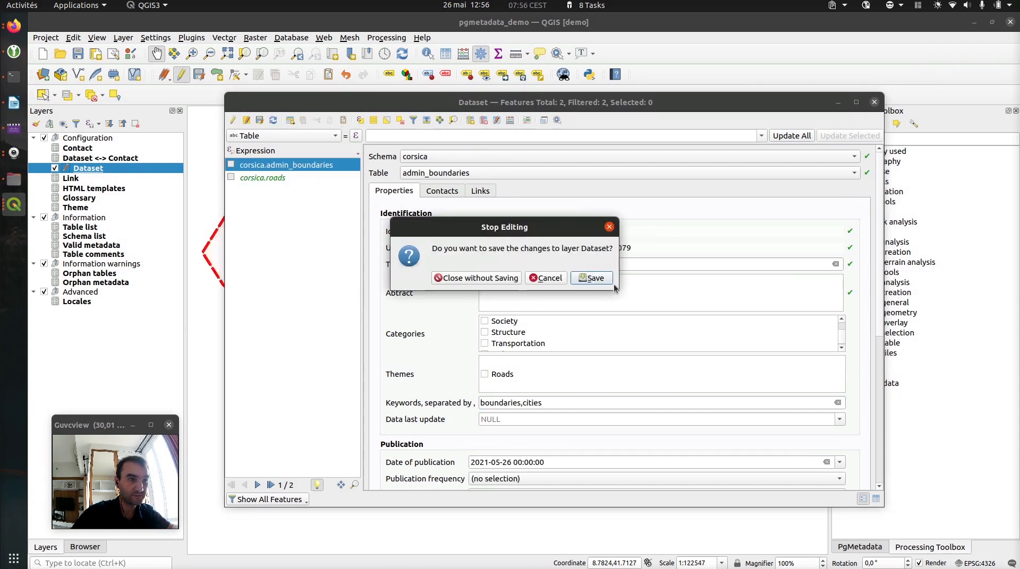
pyautogui.click(586, 281)
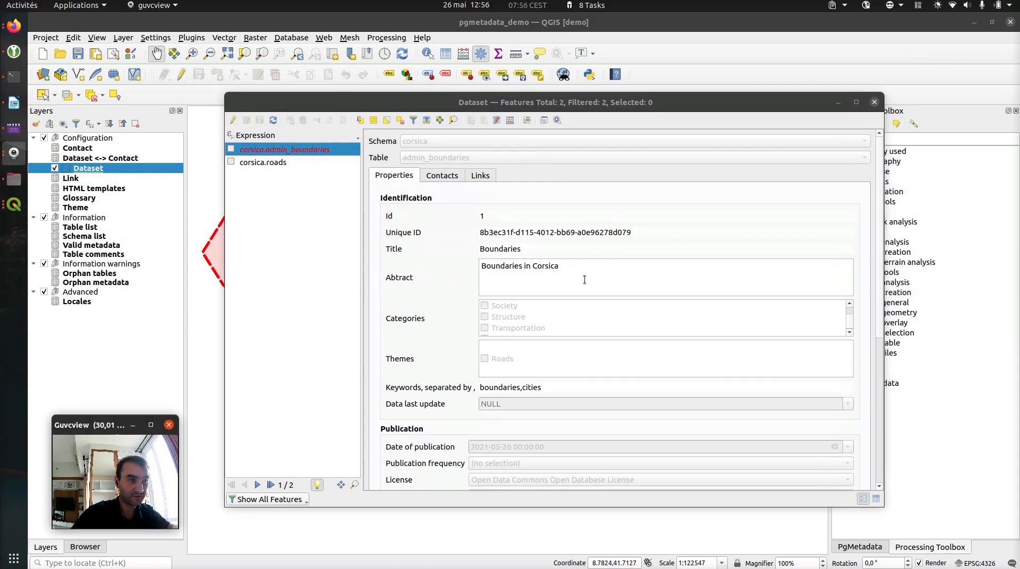
pyautogui.click(874, 104)
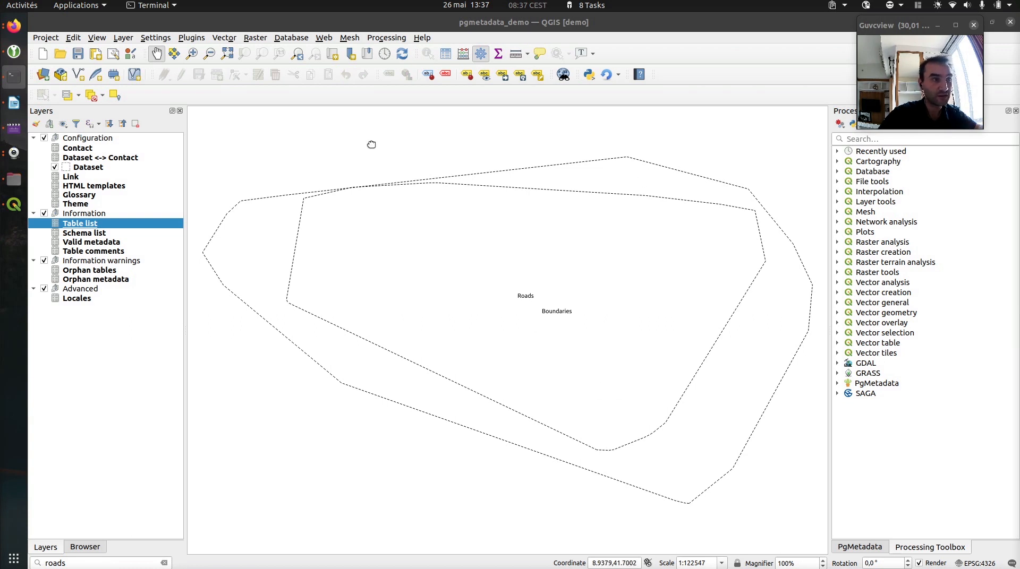
# Run the PgMetadata recomputation of dataset table values on the demo connection with the recompute option enabled, and close its dialog
pyautogui.click(837, 383)
pyautogui.click(848, 401)
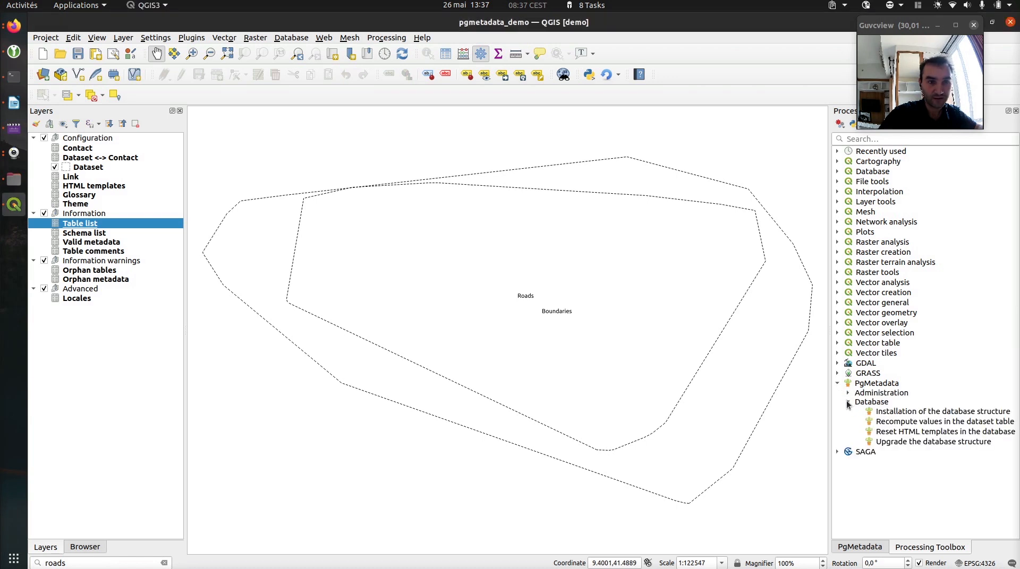
pyautogui.click(892, 423)
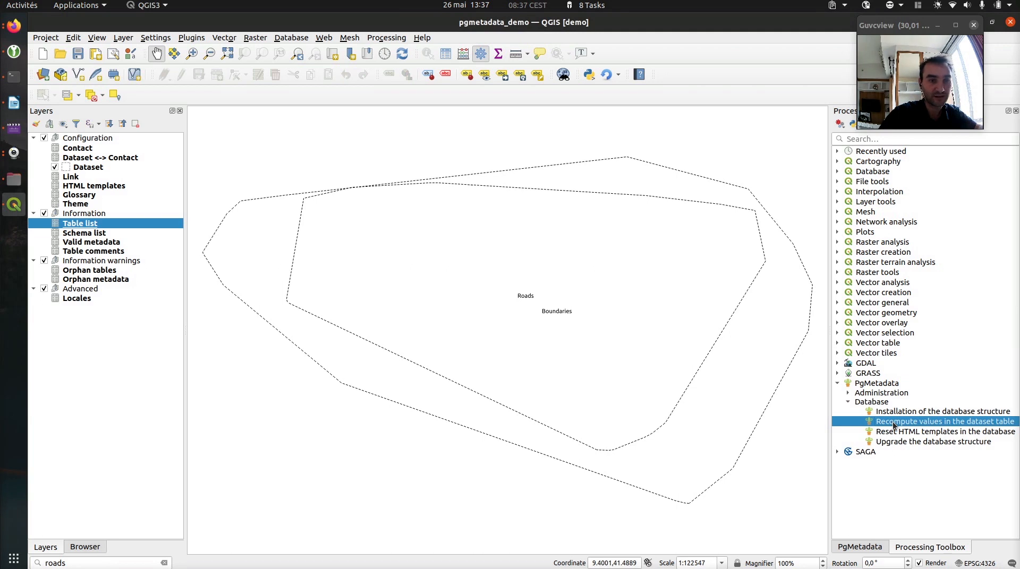
pyautogui.doubleClick(892, 421)
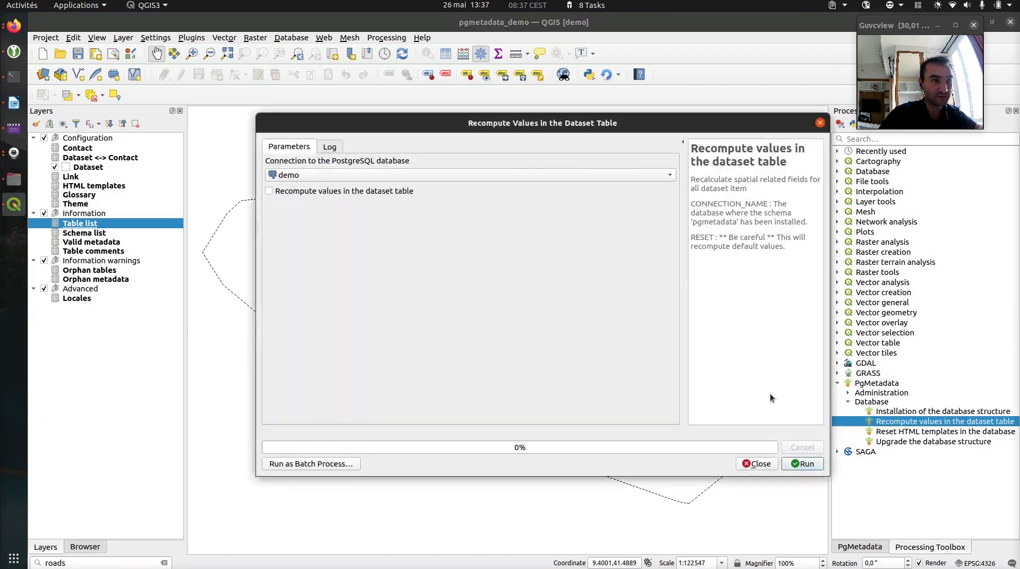
pyautogui.click(309, 191)
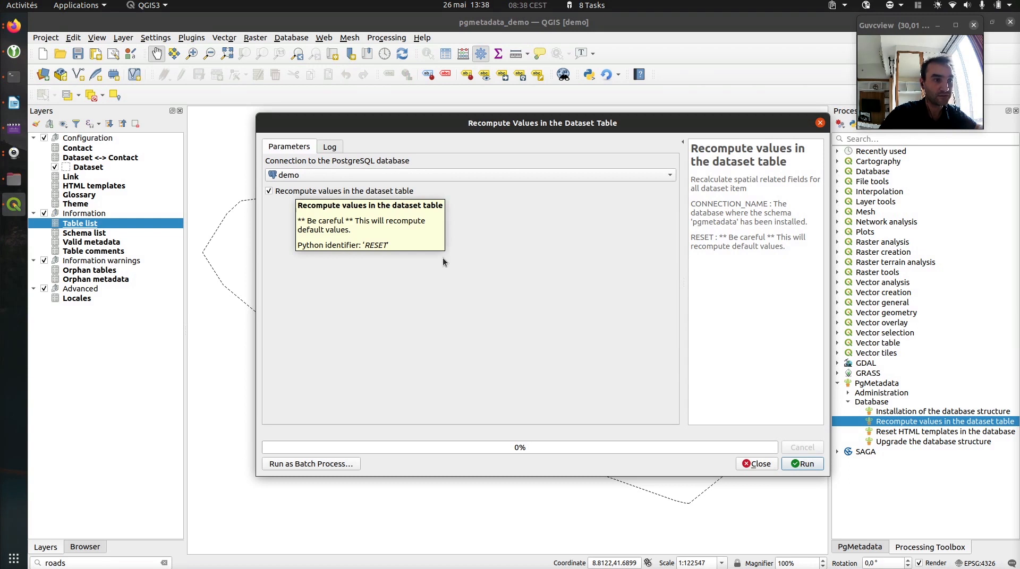
pyautogui.click(800, 468)
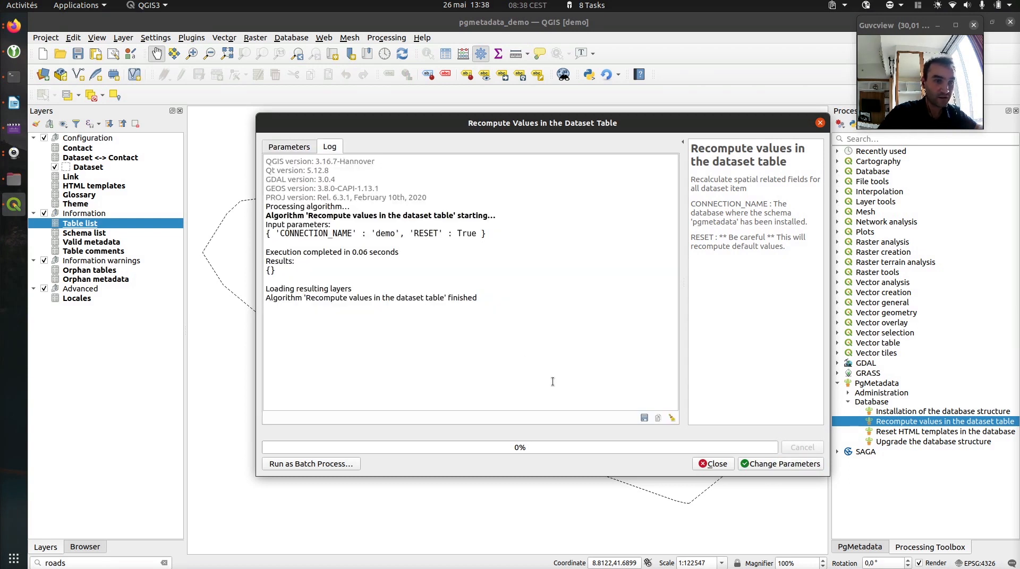
pyautogui.click(714, 464)
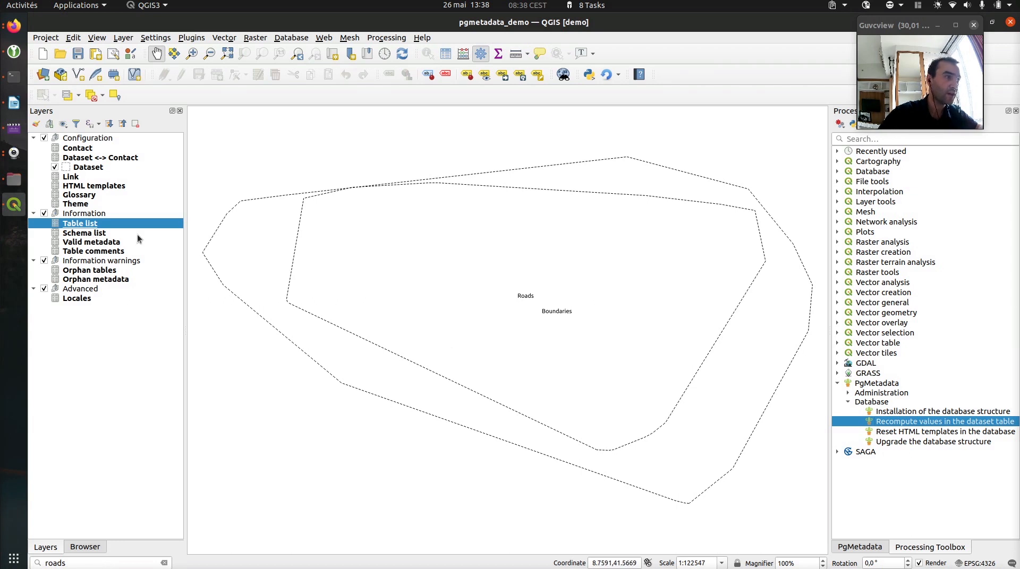
pyautogui.click(82, 148)
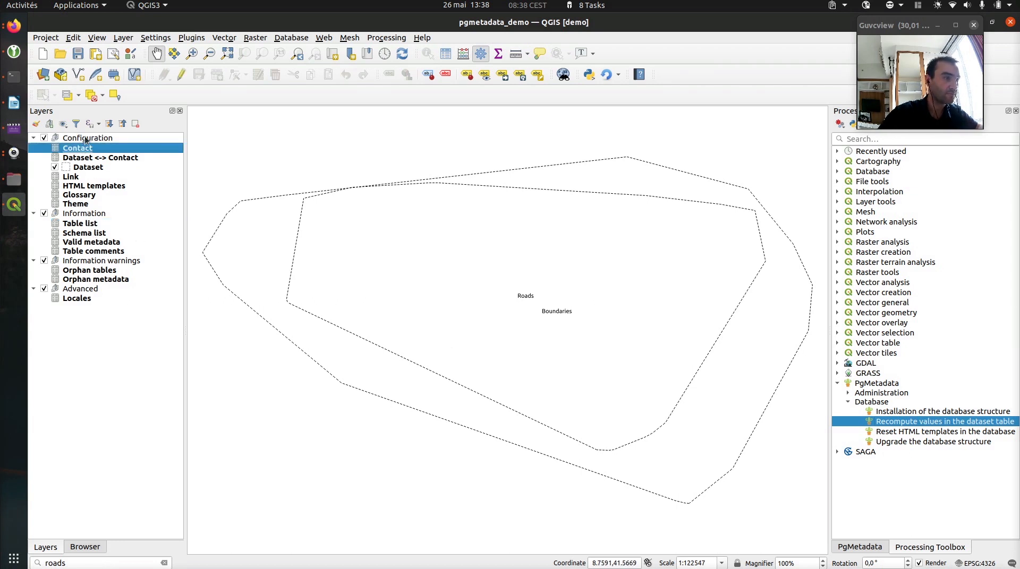
pyautogui.click(85, 139)
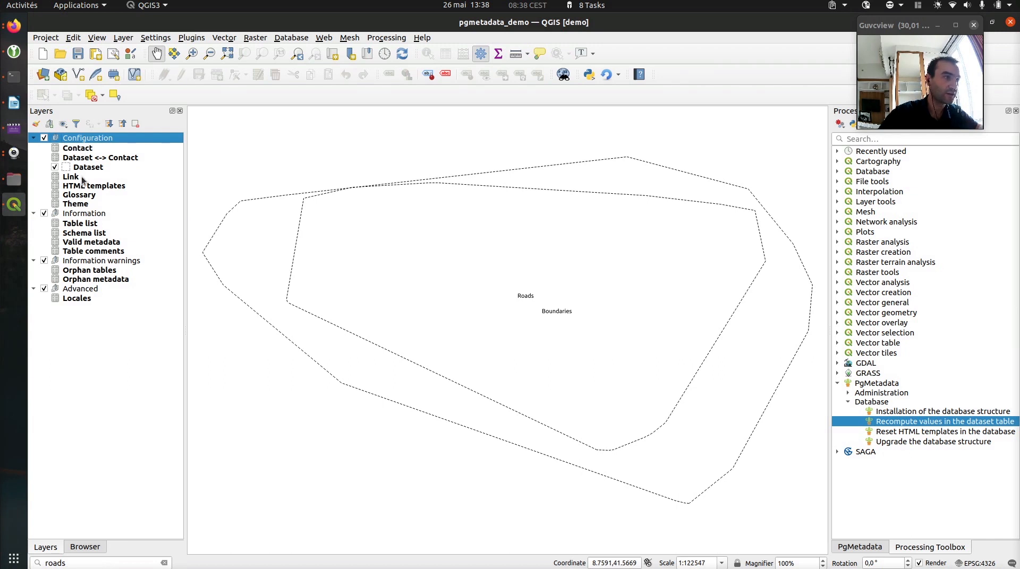
pyautogui.click(81, 150)
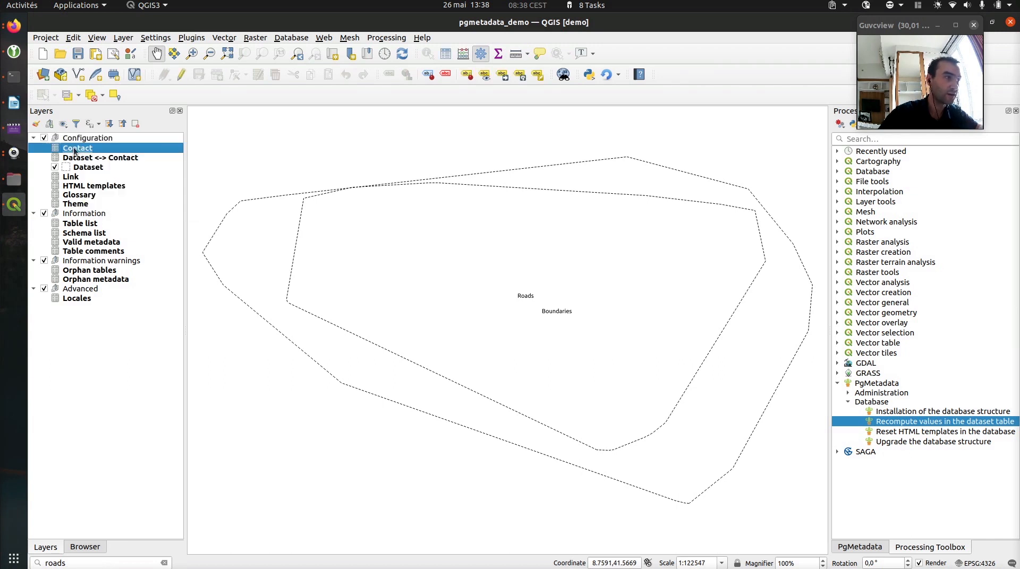
pyautogui.click(78, 159)
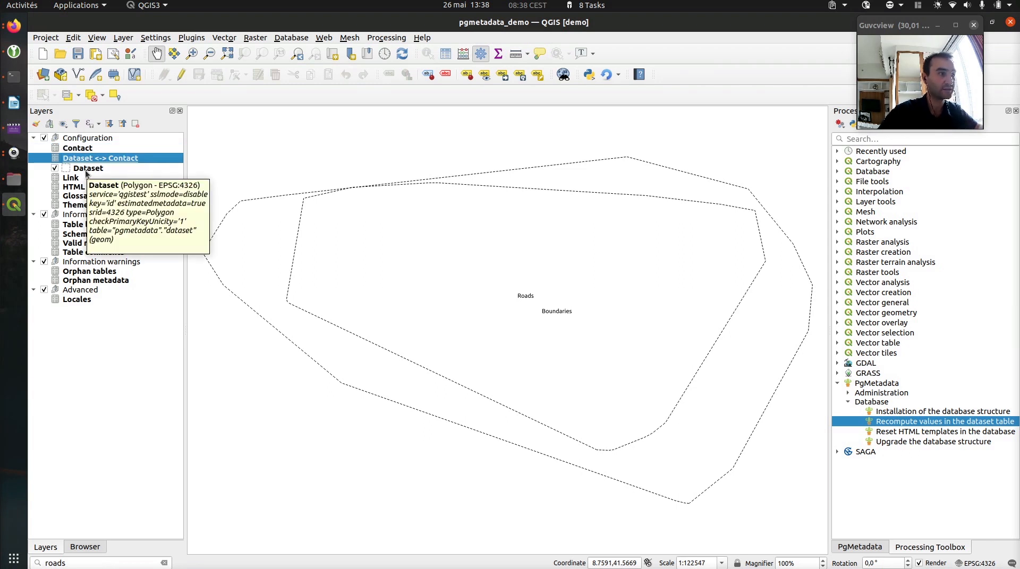
pyautogui.click(85, 169)
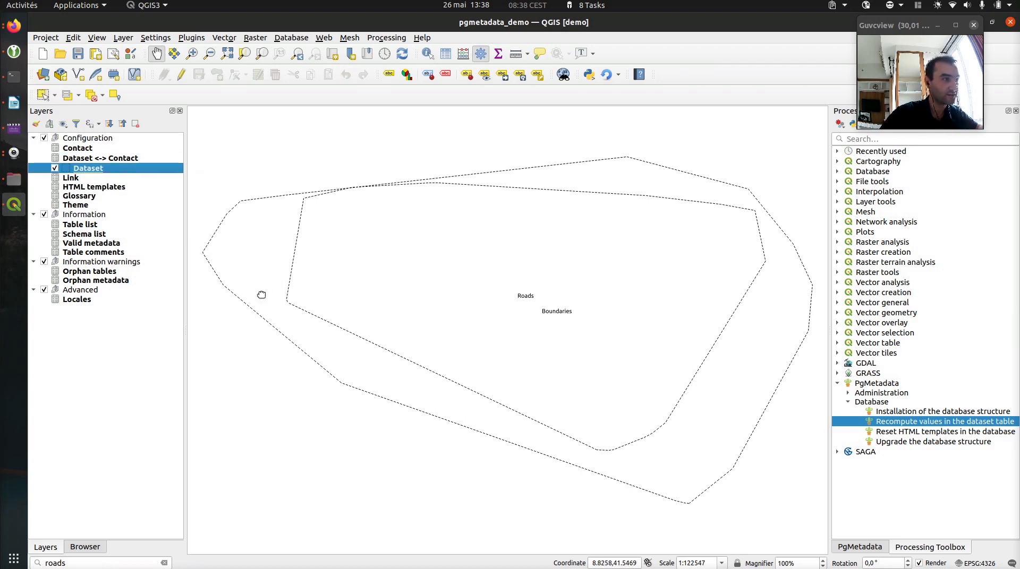
pyautogui.click(69, 178)
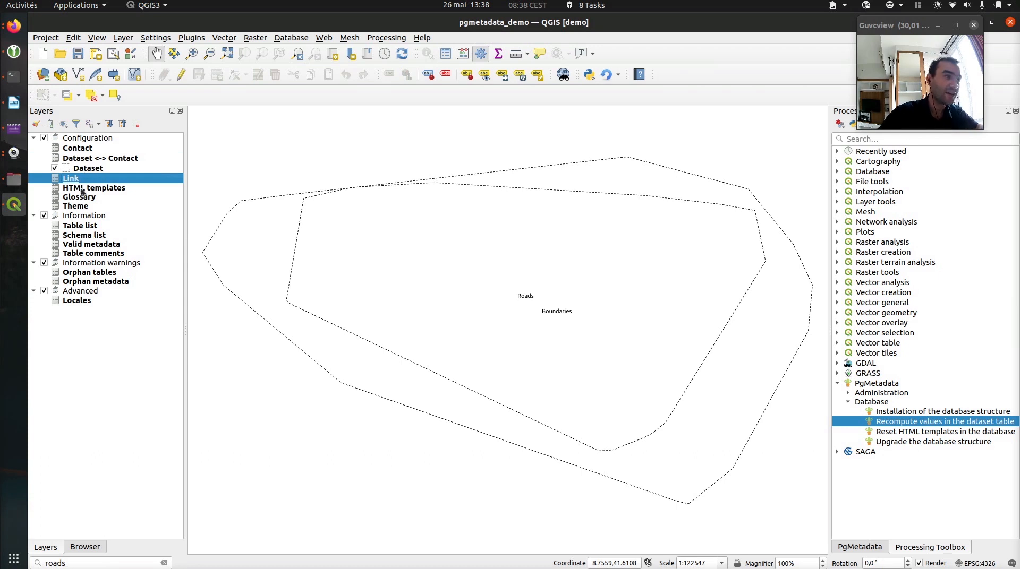
# Open the HTML templates layer's attribute table, widen its template column and show the records in form view
pyautogui.click(82, 190)
pyautogui.rightClick(82, 190)
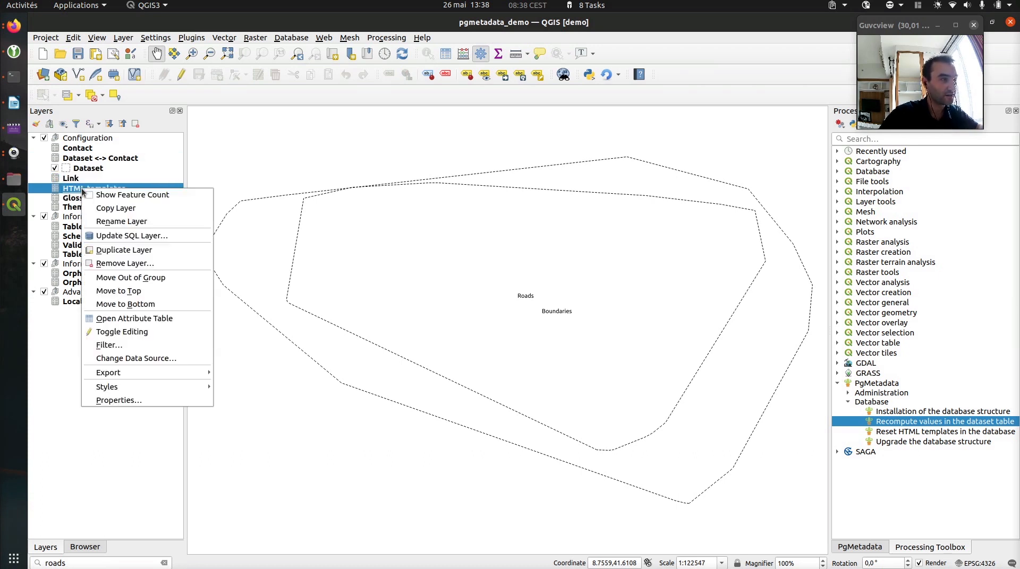
pyautogui.click(127, 316)
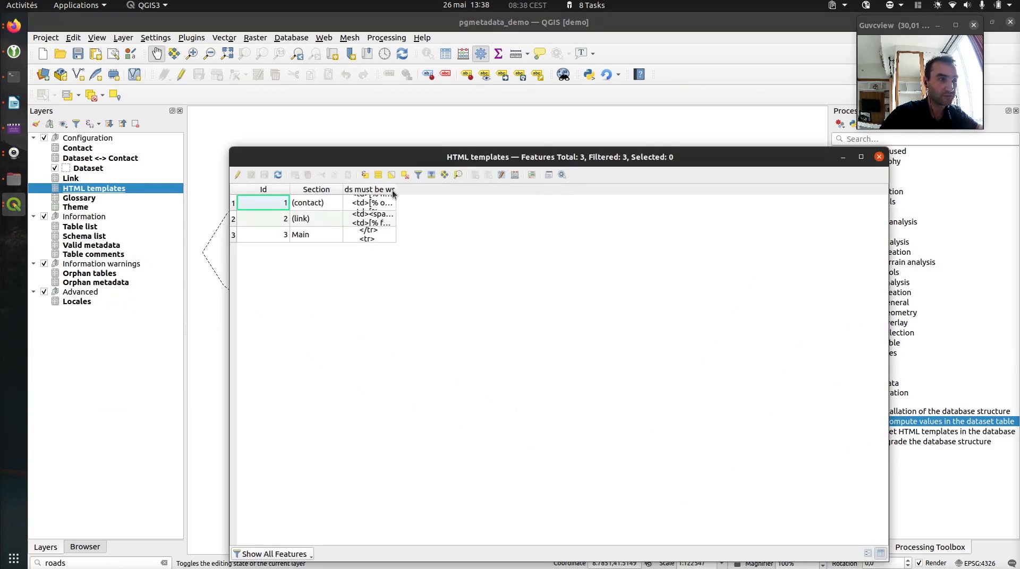
pyautogui.moveTo(396, 190); pyautogui.dragTo(578, 191)
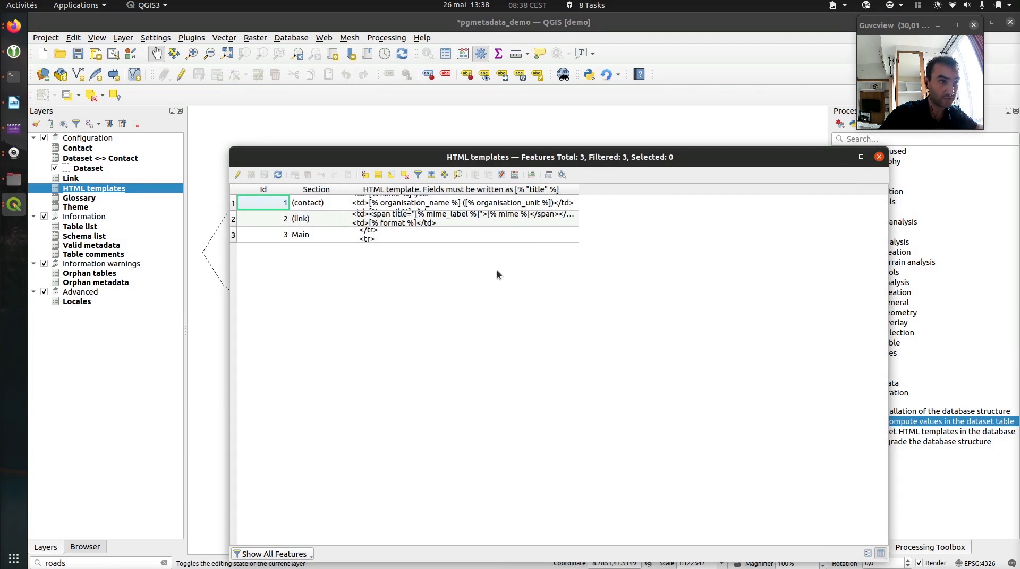
pyautogui.click(867, 553)
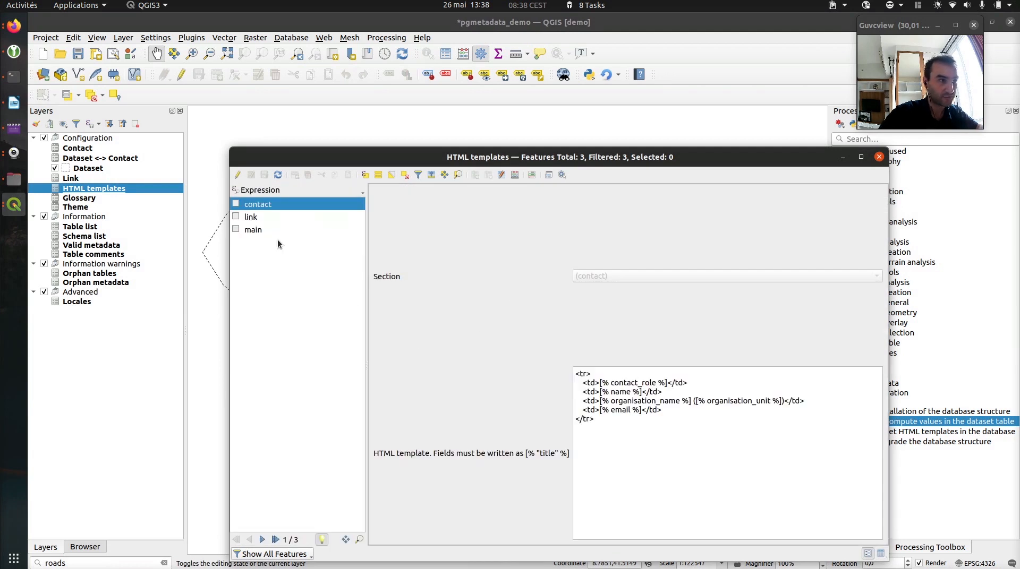
pyautogui.moveTo(446, 159); pyautogui.dragTo(360, 90)
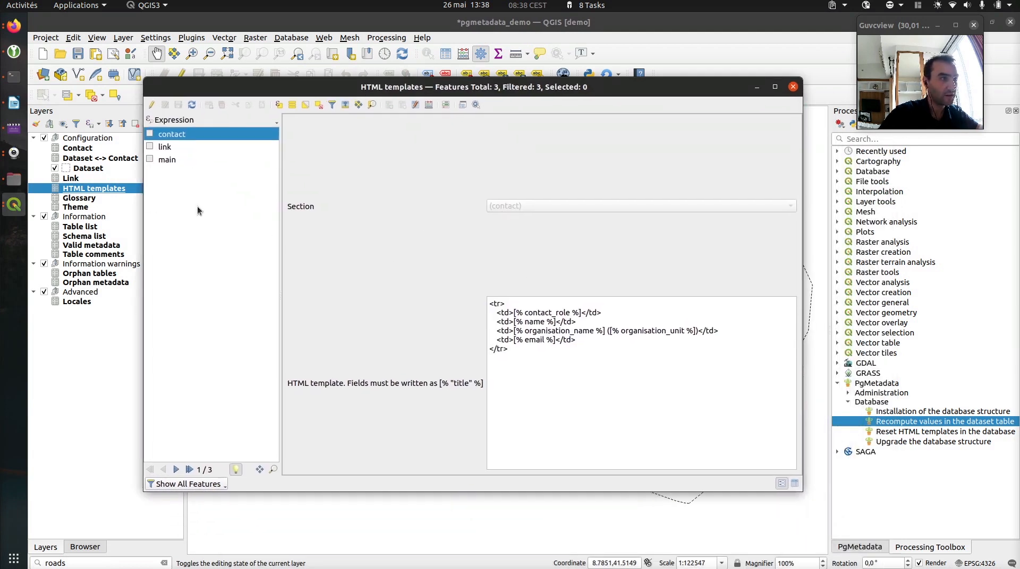
# Examine the main HTML template's field placeholders, from title, abstract, categories and themes through the spatial properties
pyautogui.click(175, 160)
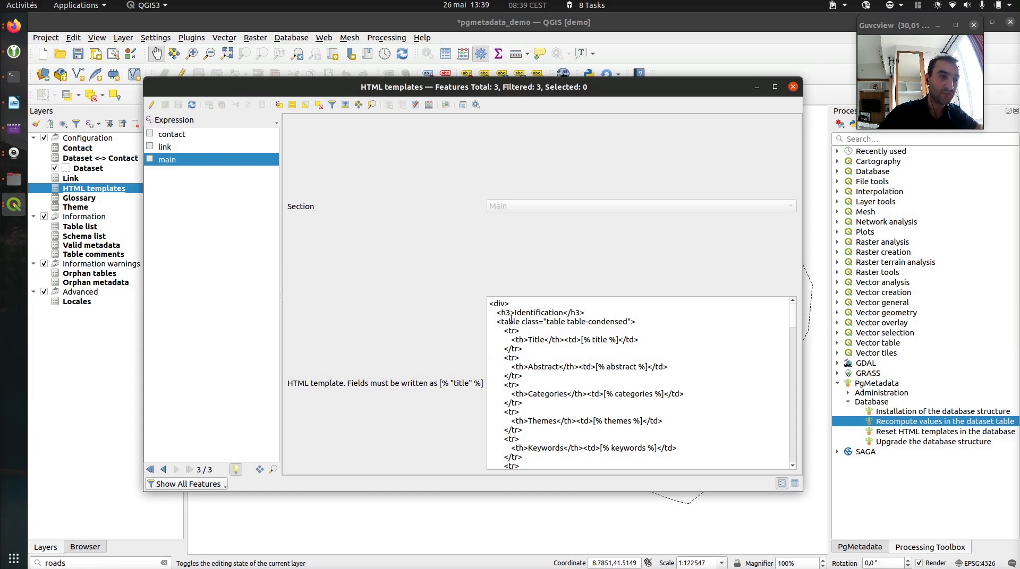
pyautogui.scroll(-2, 529, 326)
pyautogui.scroll(3, 532, 330)
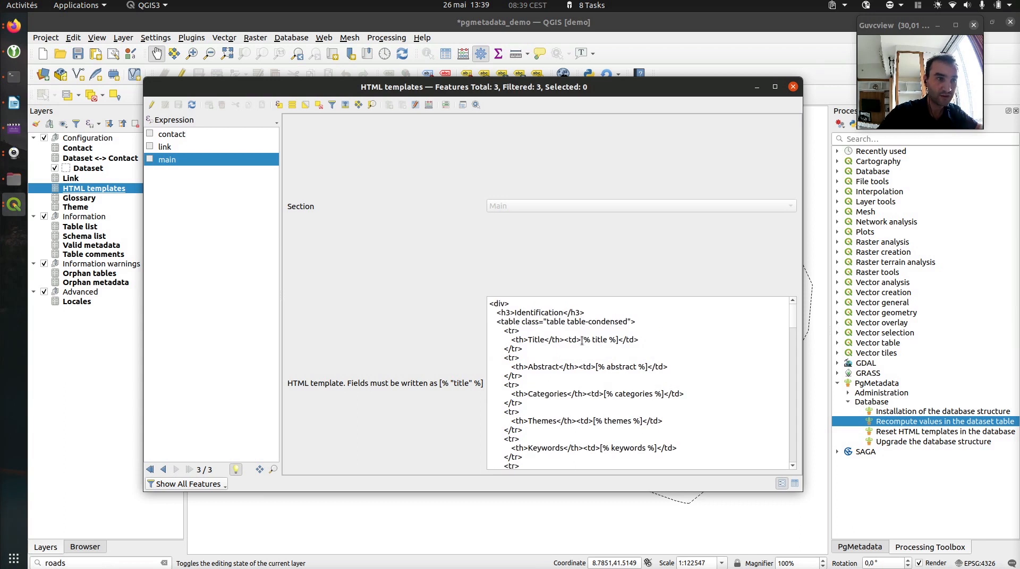
pyautogui.moveTo(581, 340); pyautogui.dragTo(617, 337)
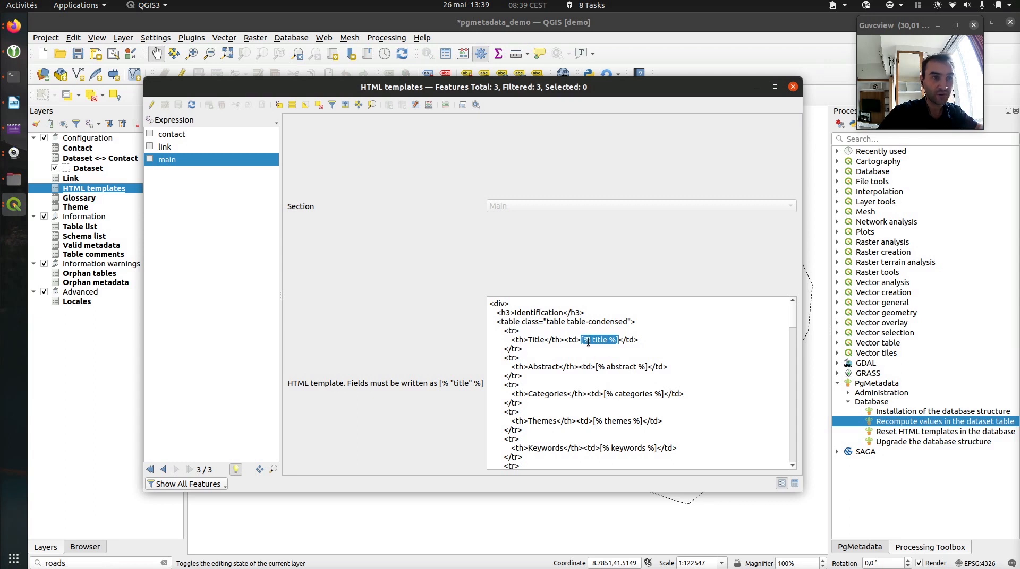
pyautogui.click(605, 343)
pyautogui.doubleClick(619, 367)
pyautogui.click(630, 395)
pyautogui.doubleClick(630, 396)
pyautogui.doubleClick(616, 422)
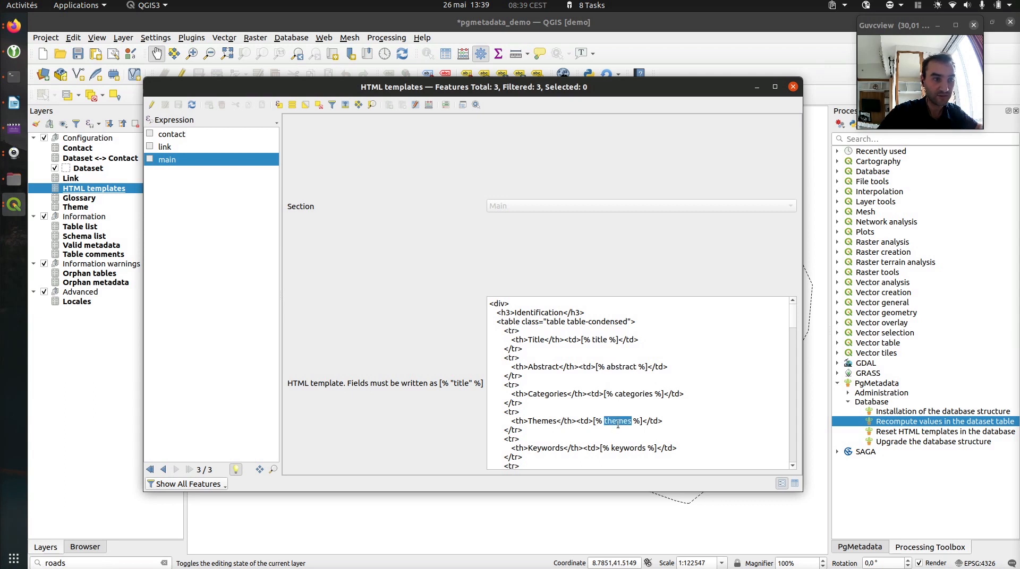
pyautogui.scroll(-1, 615, 423)
pyautogui.scroll(1, 614, 417)
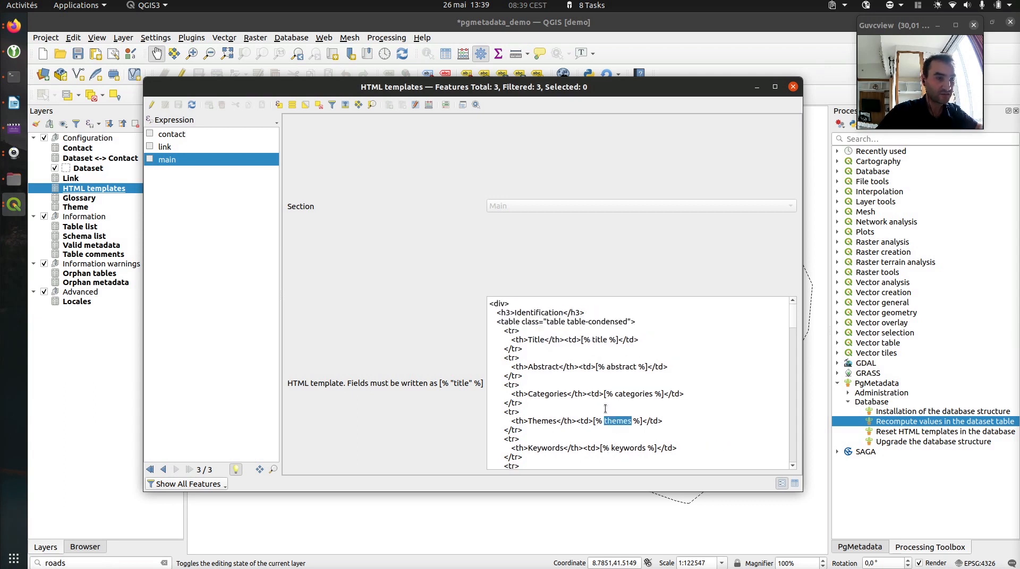
pyautogui.scroll(-2, 623, 406)
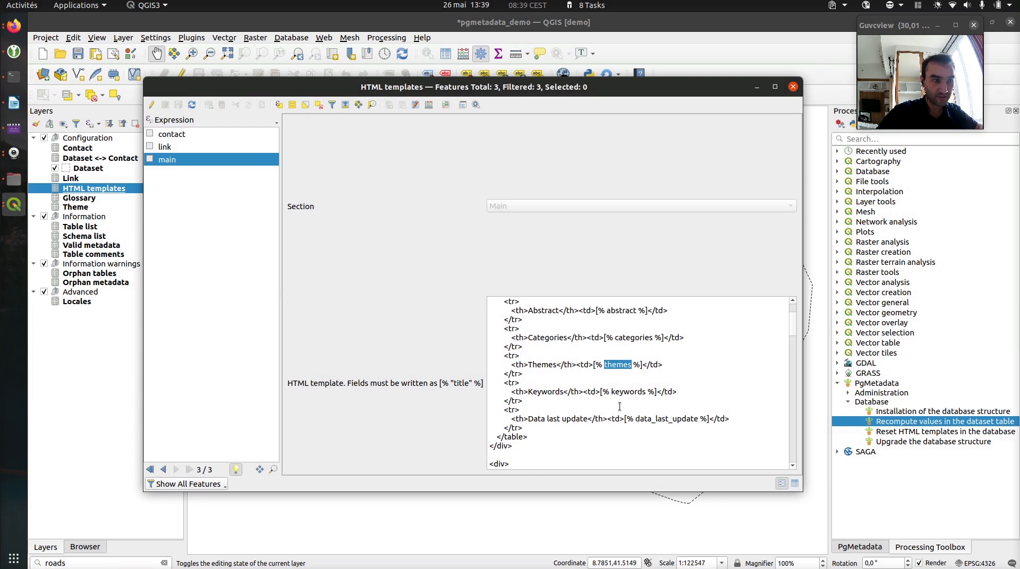
pyautogui.scroll(-3, 619, 408)
pyautogui.scroll(-9, 617, 408)
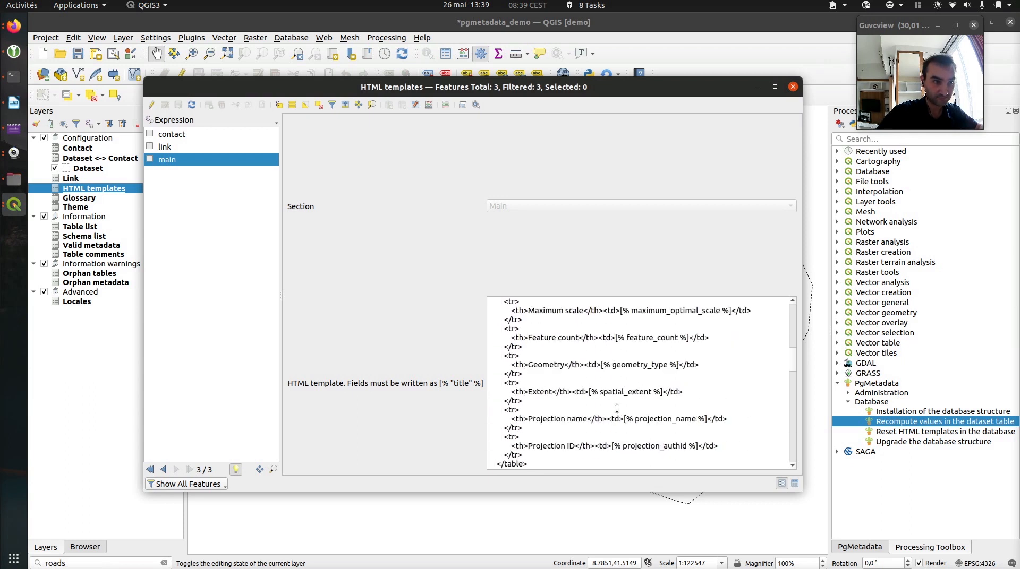
# Examine the link and contact templates and where the main template inserts the meta_links and meta_contacts placeholders
pyautogui.click(169, 147)
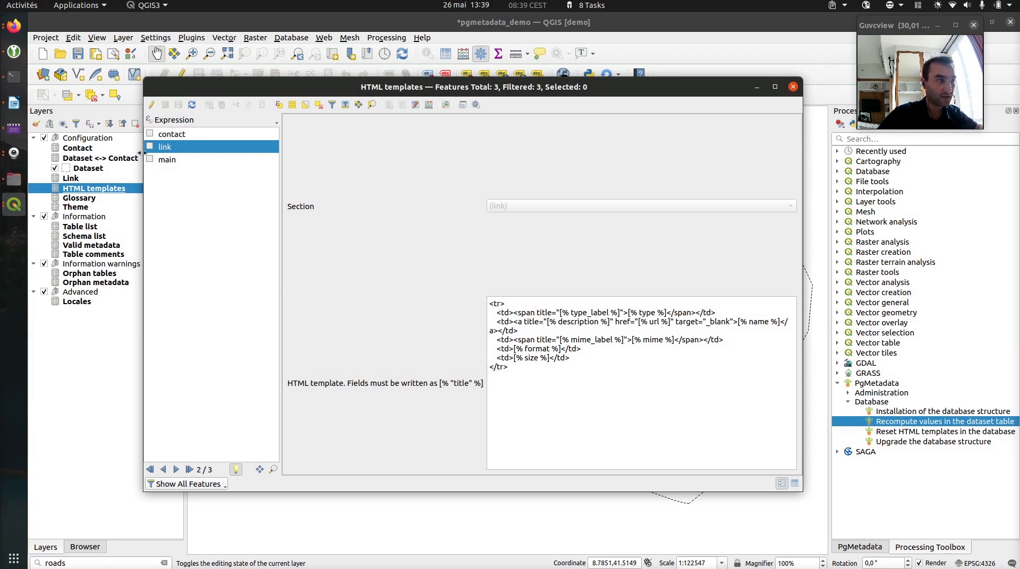
pyautogui.click(165, 134)
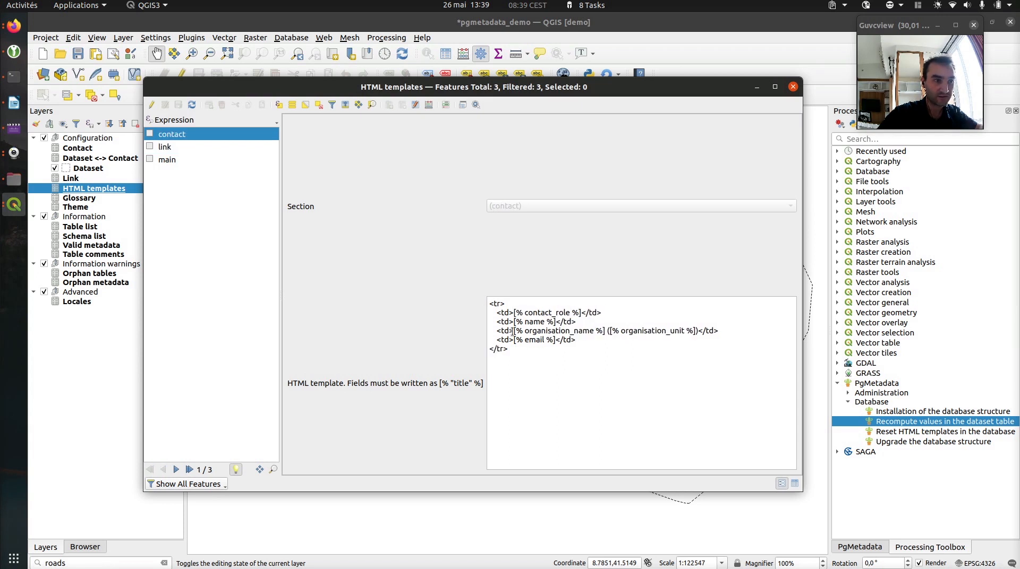
pyautogui.click(171, 160)
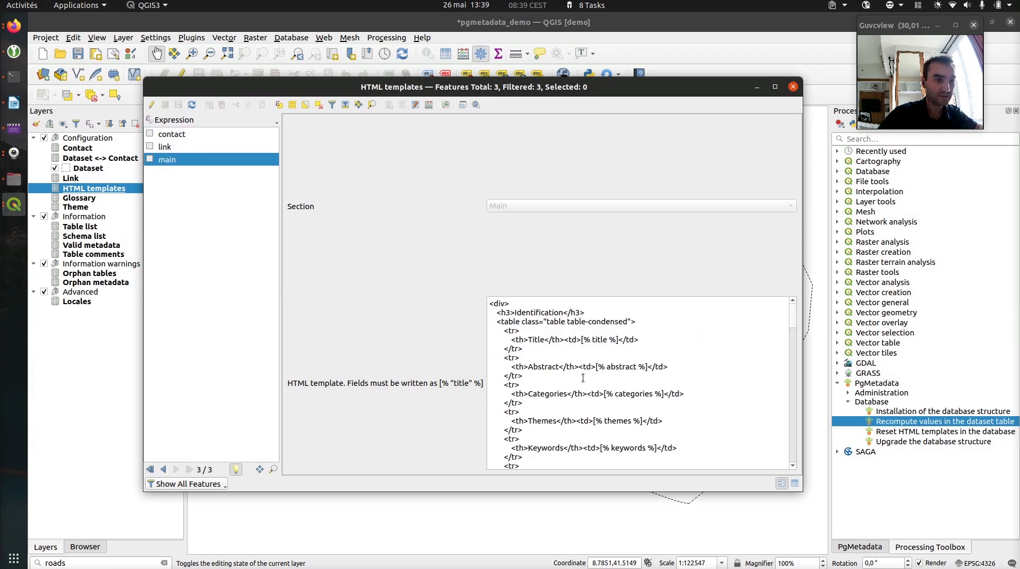
pyautogui.scroll(-12, 606, 382)
pyautogui.scroll(-6, 567, 371)
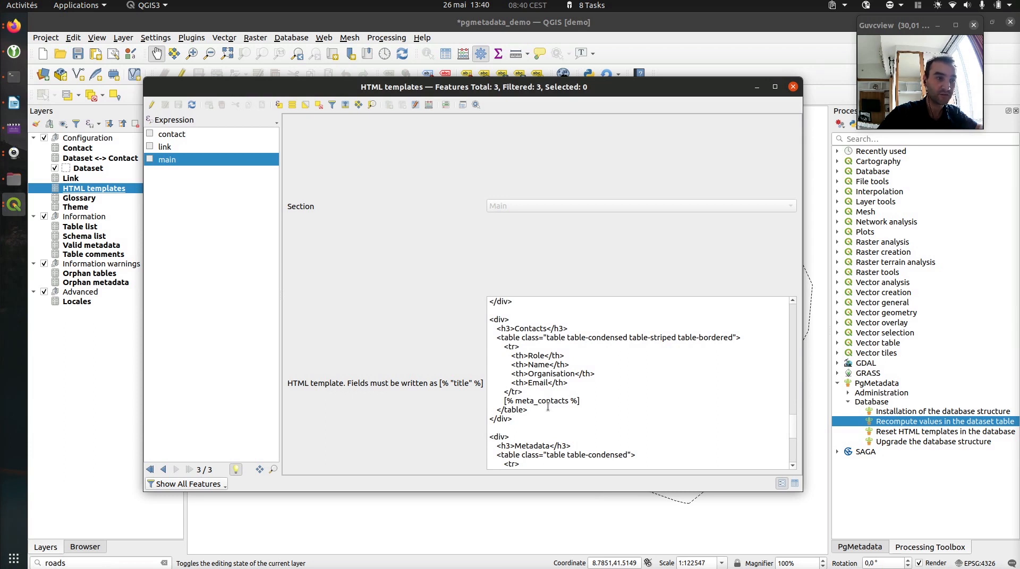
pyautogui.scroll(-1, 553, 405)
pyautogui.scroll(4, 542, 388)
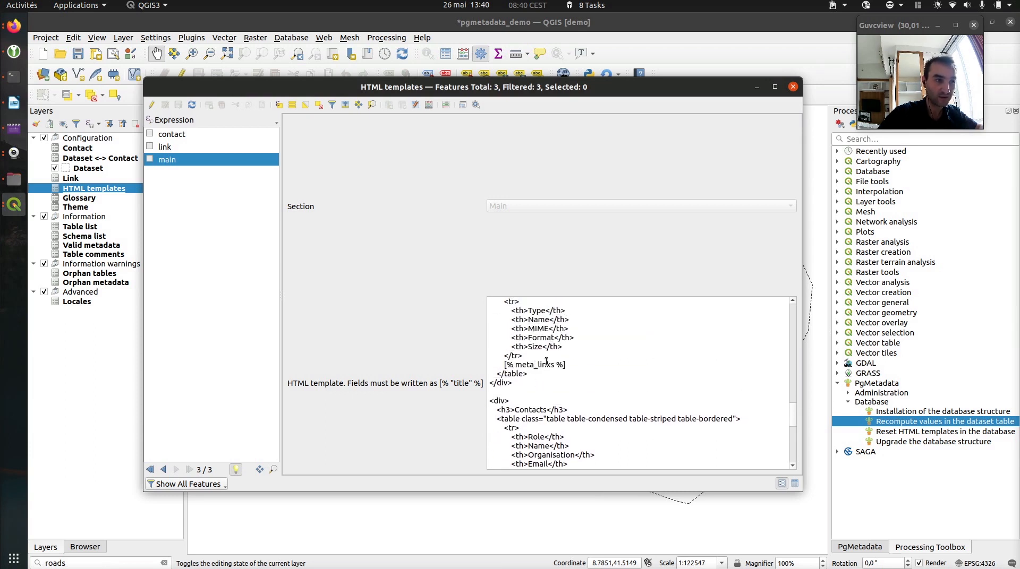
pyautogui.doubleClick(526, 365)
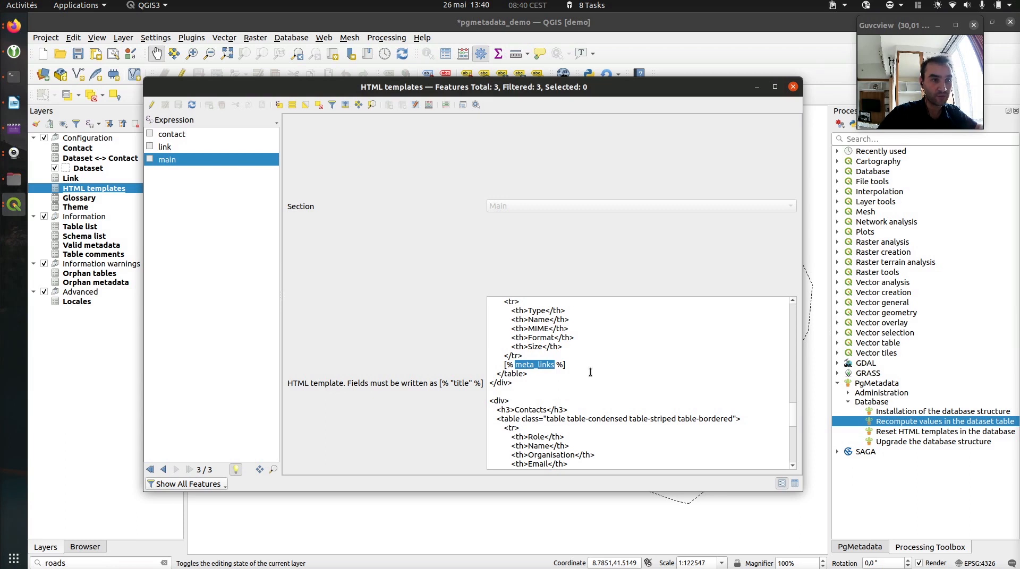
pyautogui.scroll(-2, 587, 418)
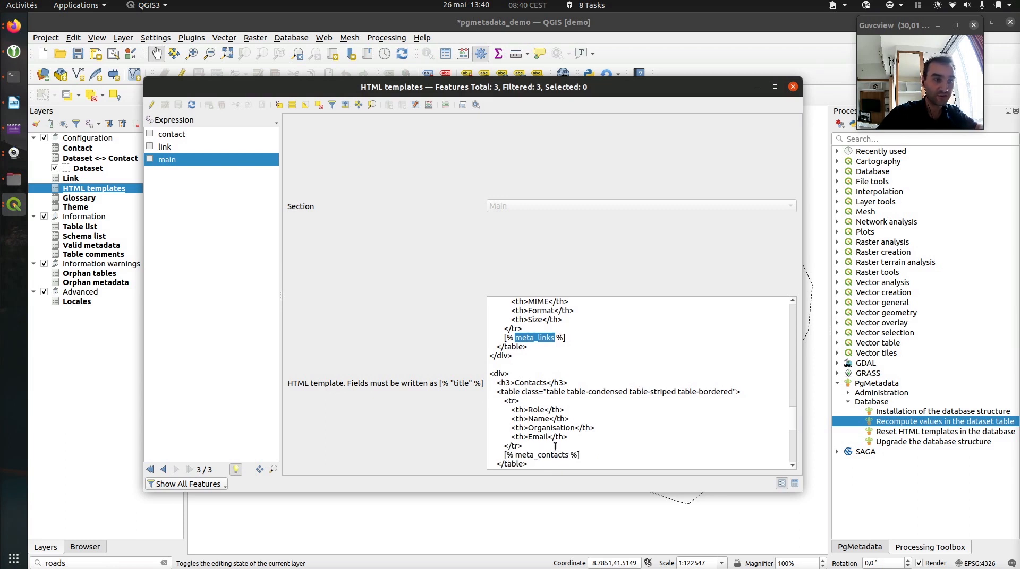
# Review the link, contact and main templates once more and close the HTML templates attribute table
pyautogui.click(170, 147)
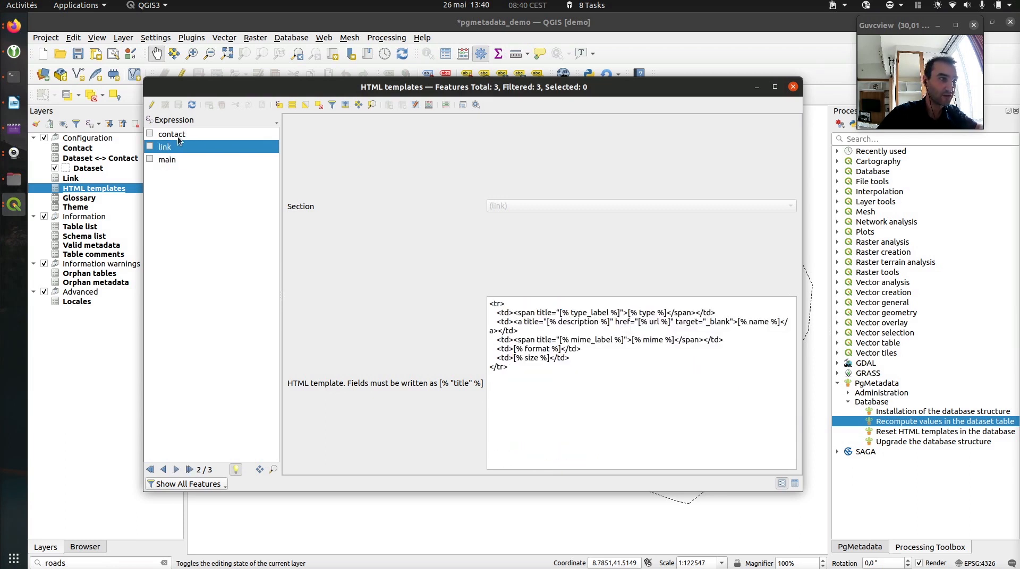
pyautogui.press('Up')
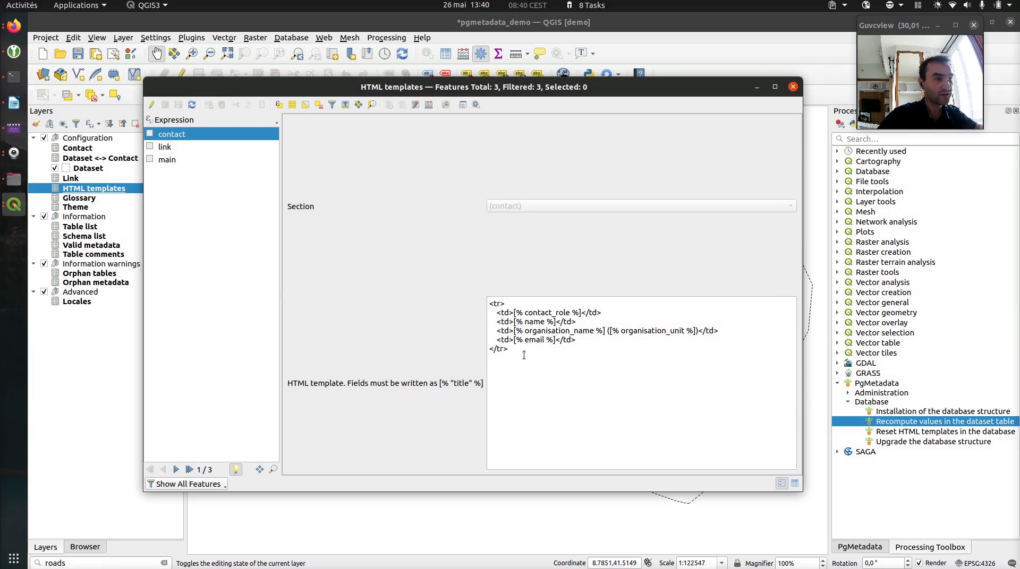
pyautogui.click(171, 148)
pyautogui.click(164, 160)
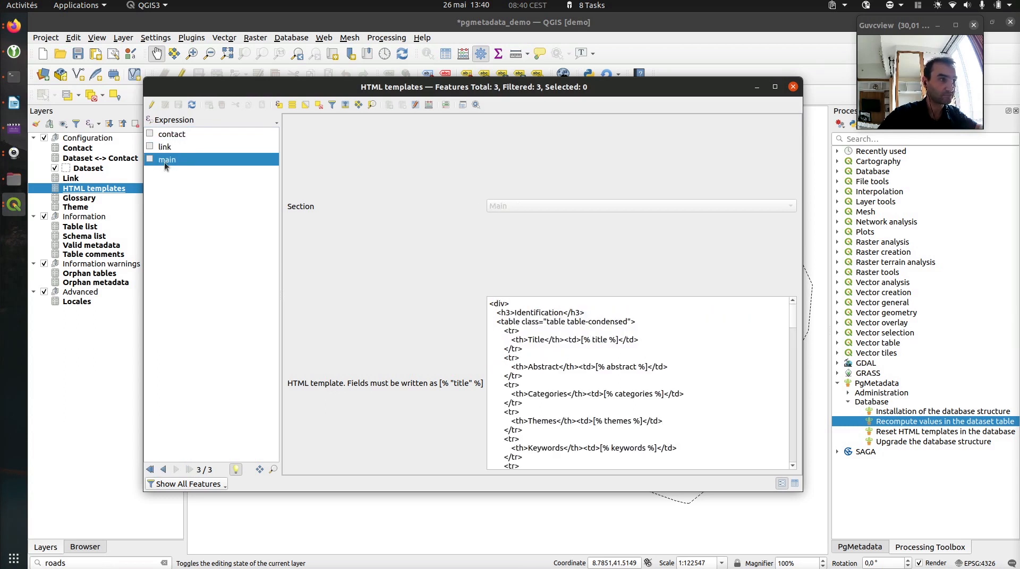
pyautogui.click(792, 88)
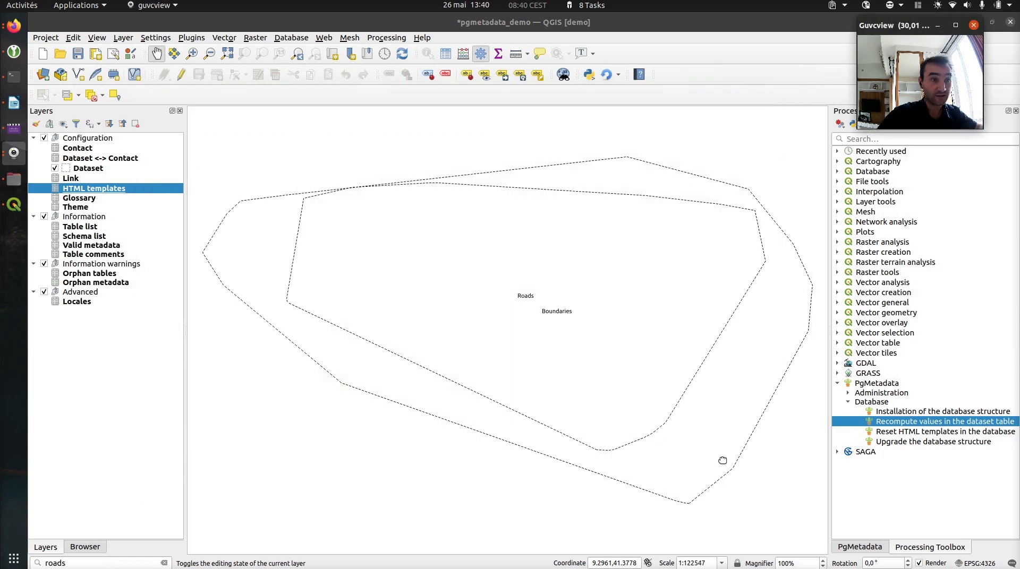
# Review the parameters for resetting the HTML templates in the demo database, and close the dialog without running it
pyautogui.click(891, 434)
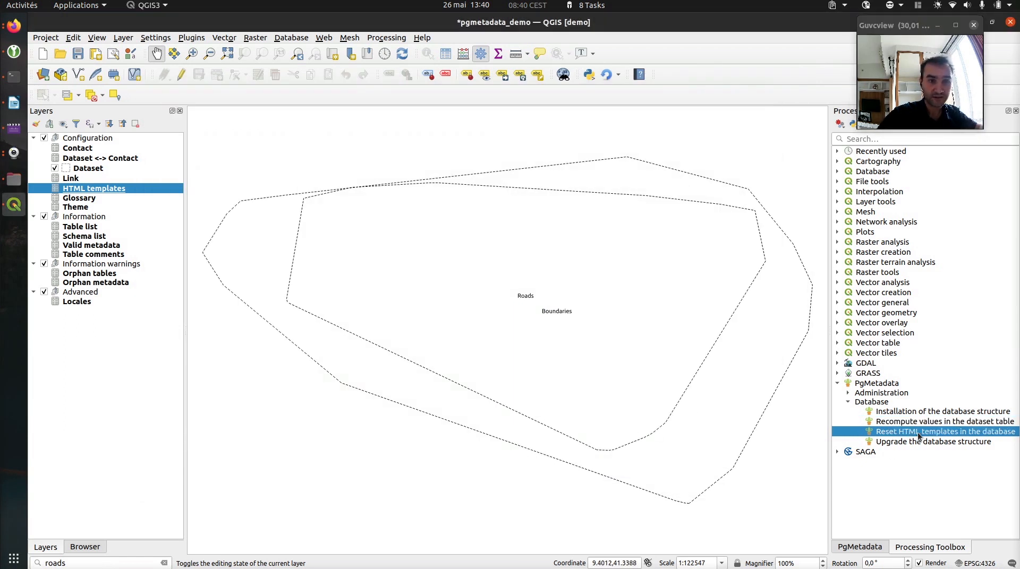
pyautogui.doubleClick(916, 437)
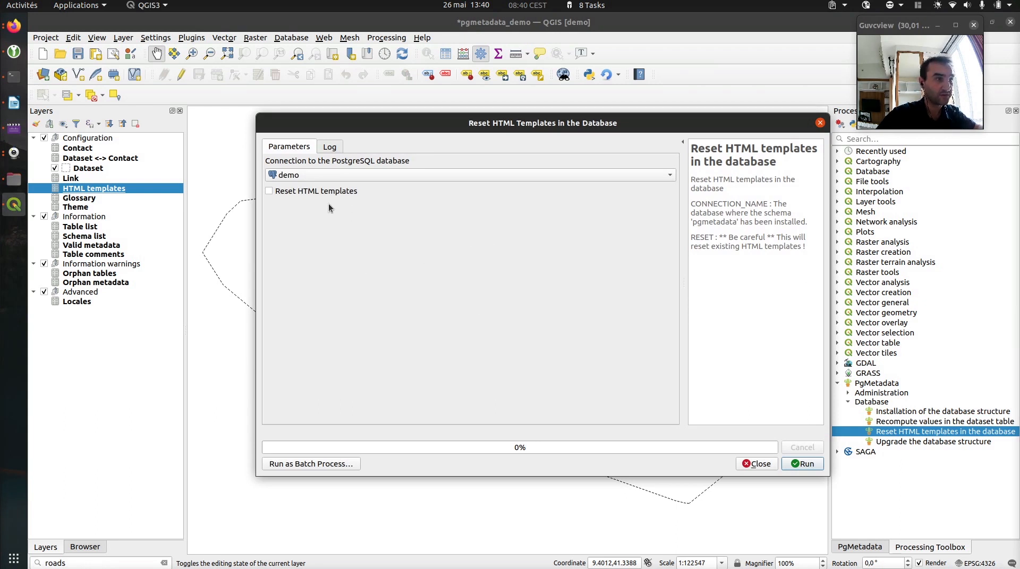
pyautogui.click(758, 464)
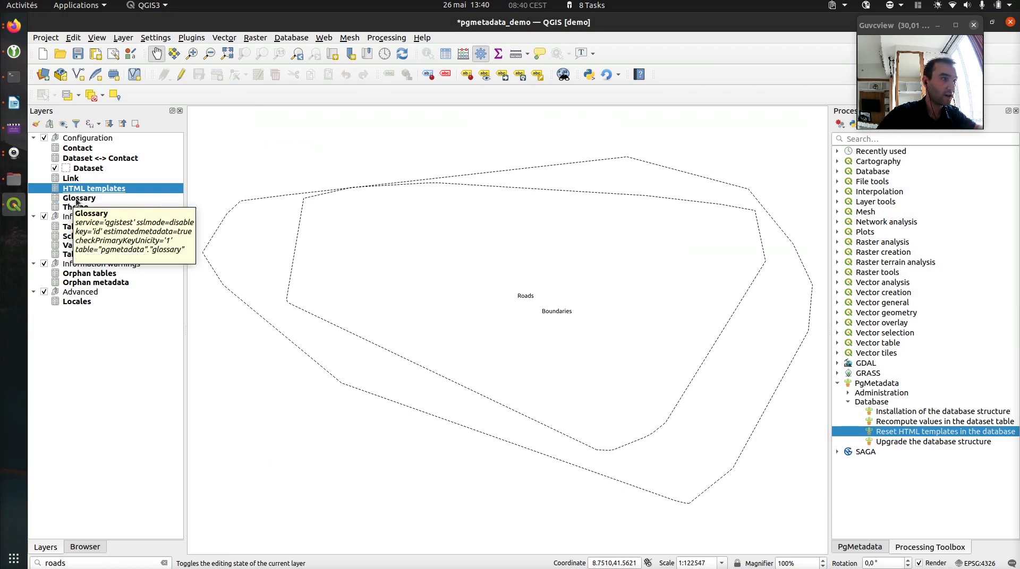
# Open the Glossary layer's attribute table, look through its codes and translated labels in table view, and close it
pyautogui.click(77, 200)
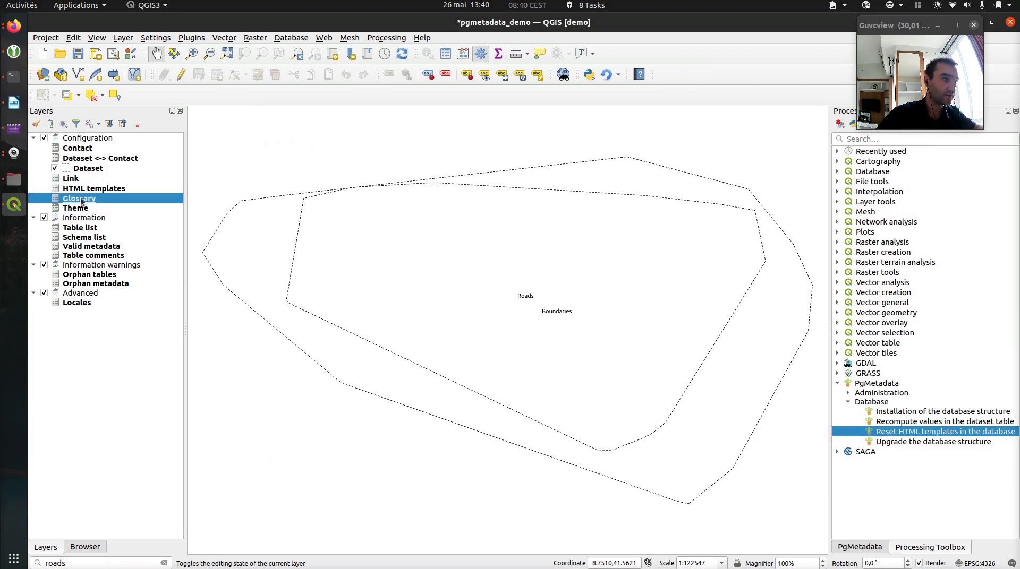
pyautogui.rightClick(81, 200)
pyautogui.click(146, 324)
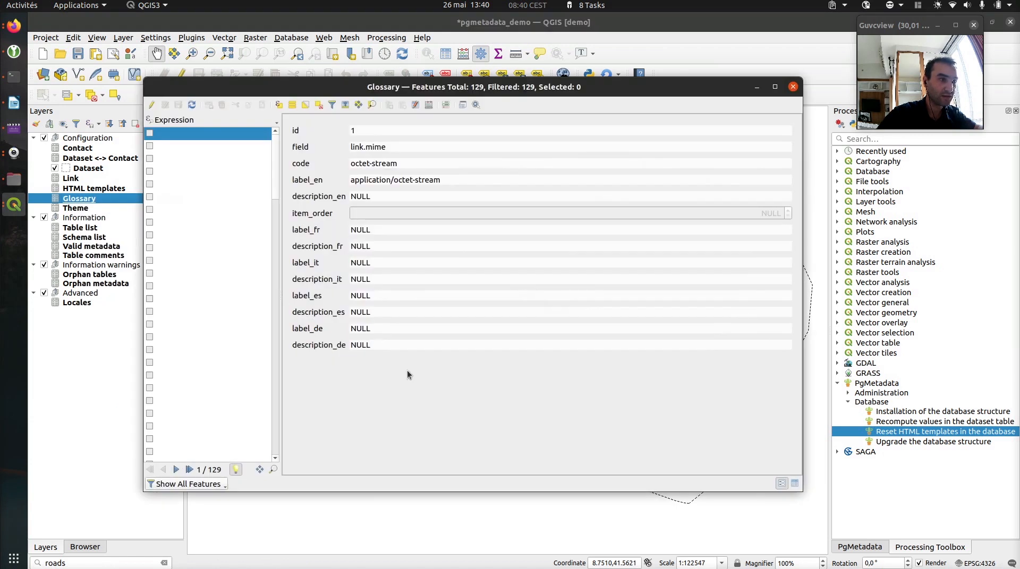
pyautogui.click(795, 482)
pyautogui.scroll(-9, 375, 276)
pyautogui.scroll(-18, 386, 303)
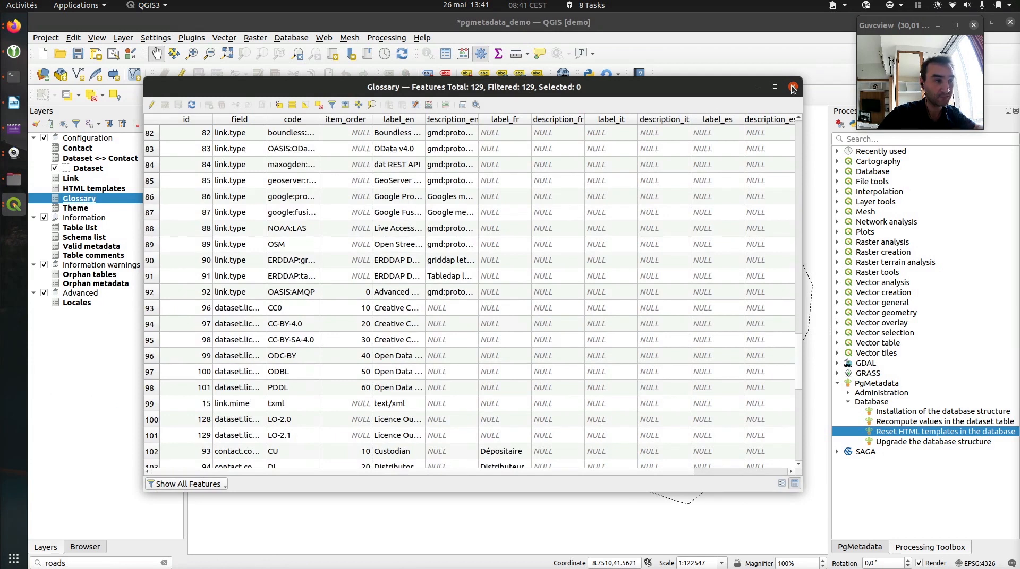
pyautogui.click(792, 87)
# Open the Table list layer's attribute table, review the schemas and tables it lists, and close it
pyautogui.click(77, 210)
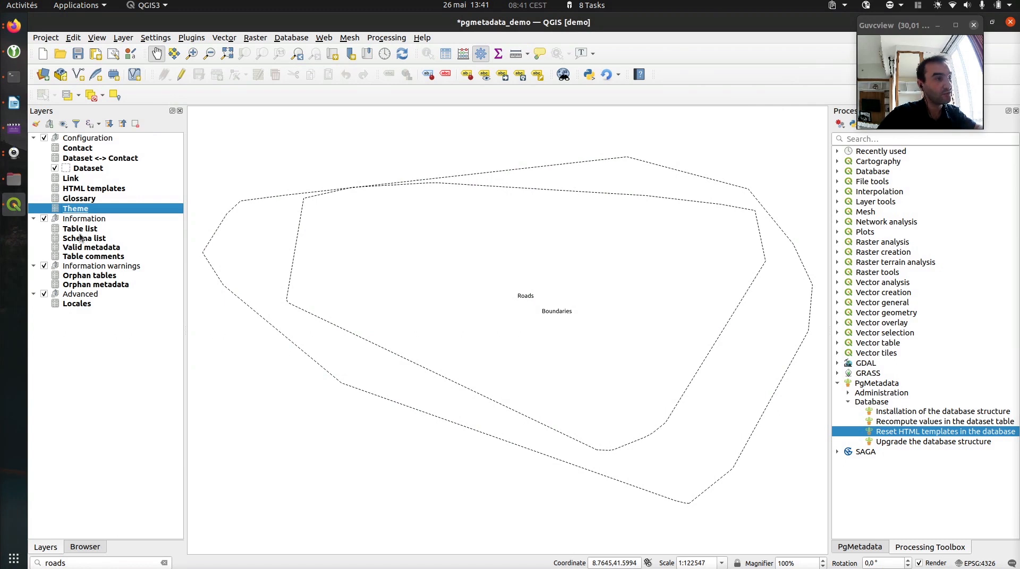
pyautogui.click(75, 231)
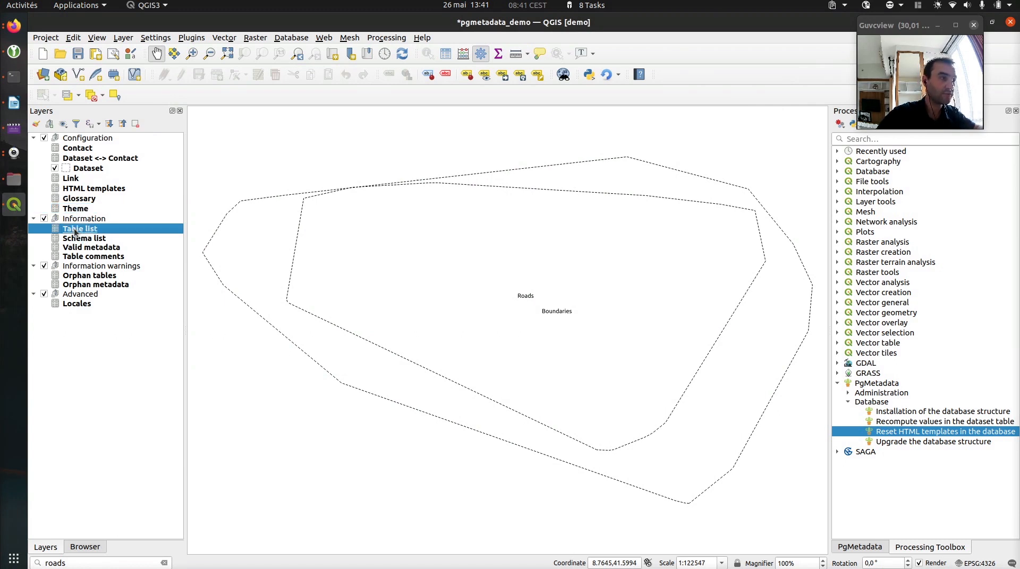
pyautogui.rightClick(74, 232)
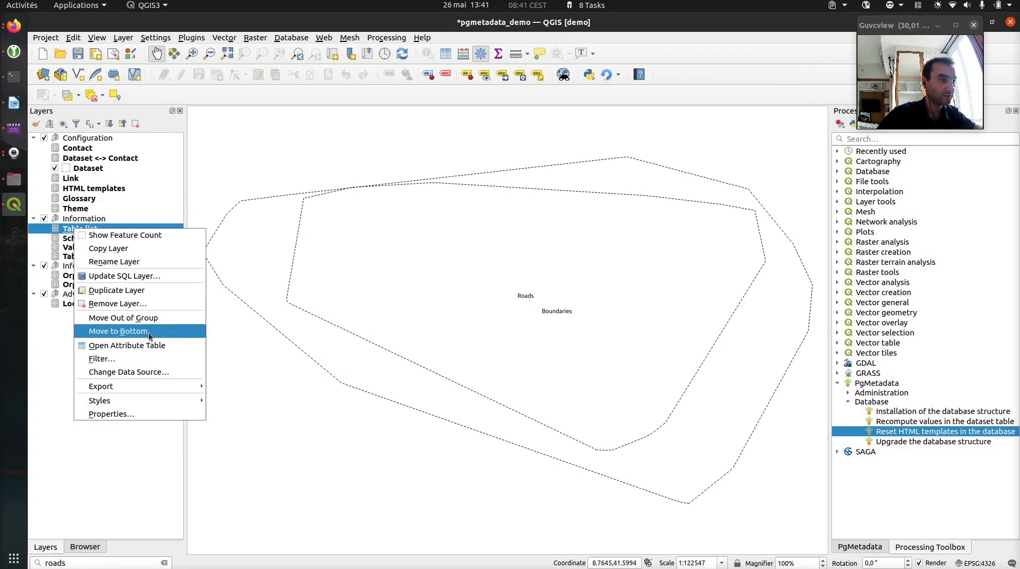
pyautogui.click(124, 344)
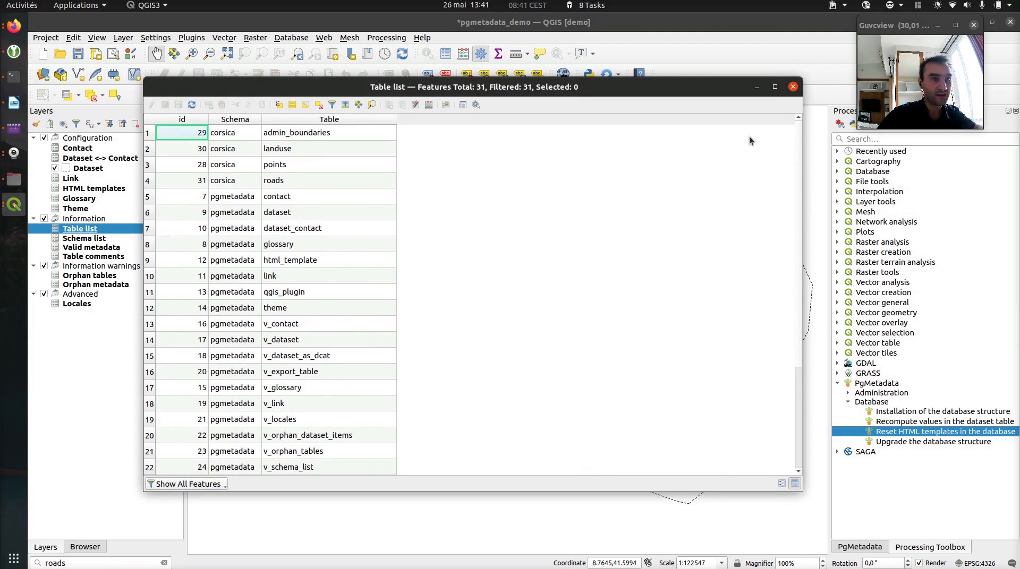
pyautogui.click(792, 87)
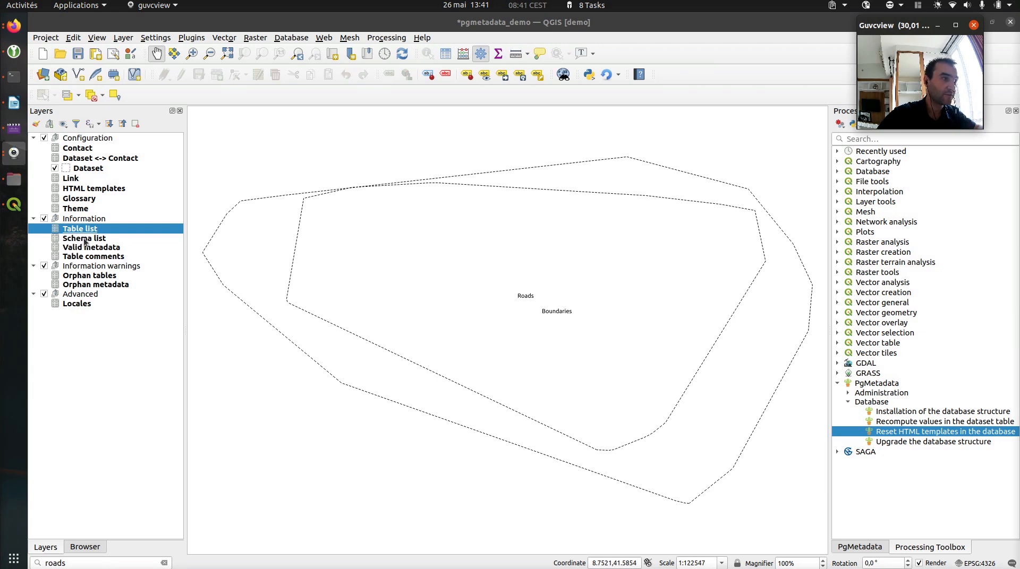
# Open the Valid metadata layer's attribute table, widen its table_name column to check the entries, and close the table
pyautogui.click(80, 248)
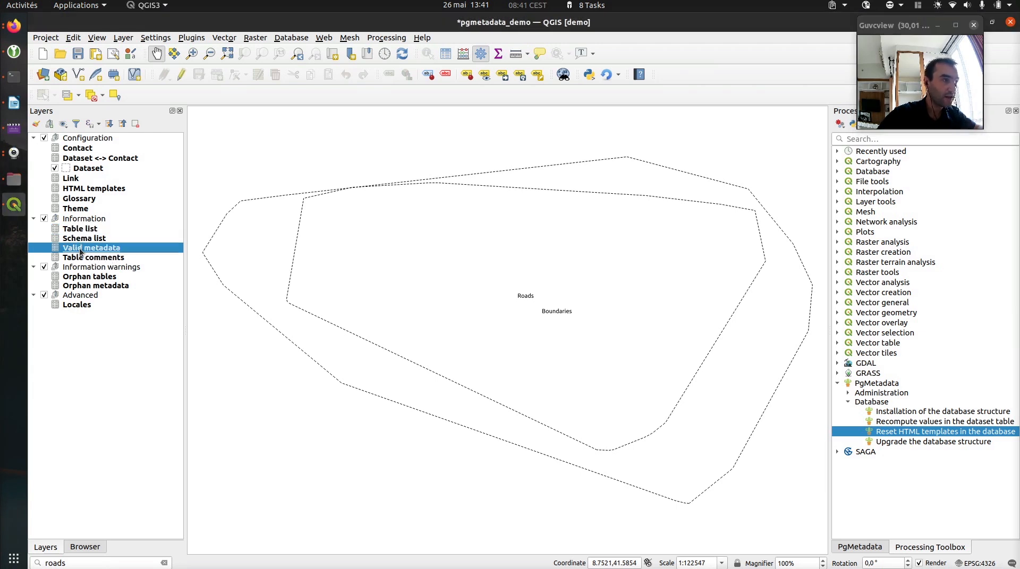
pyautogui.rightClick(79, 248)
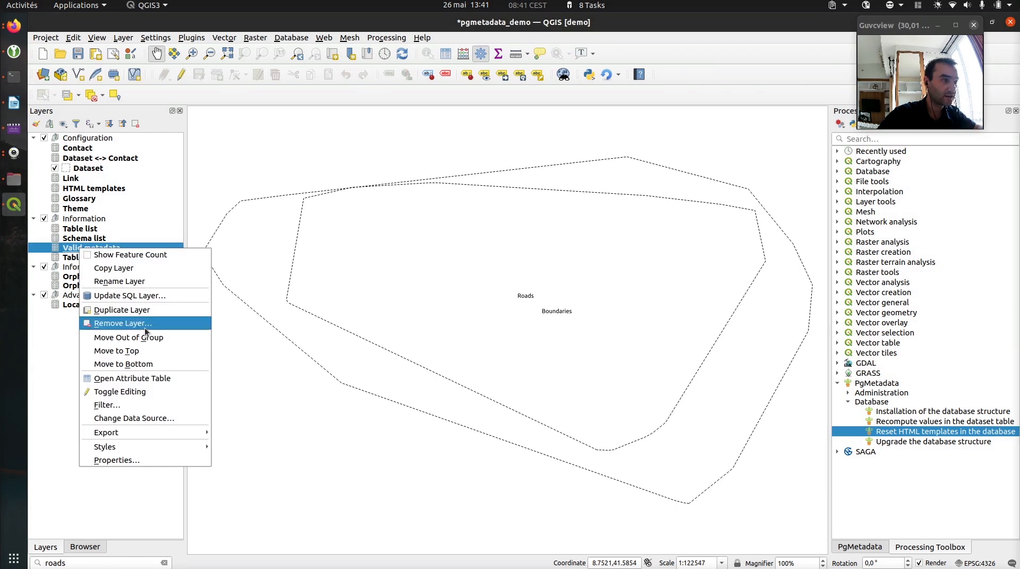
pyautogui.click(152, 378)
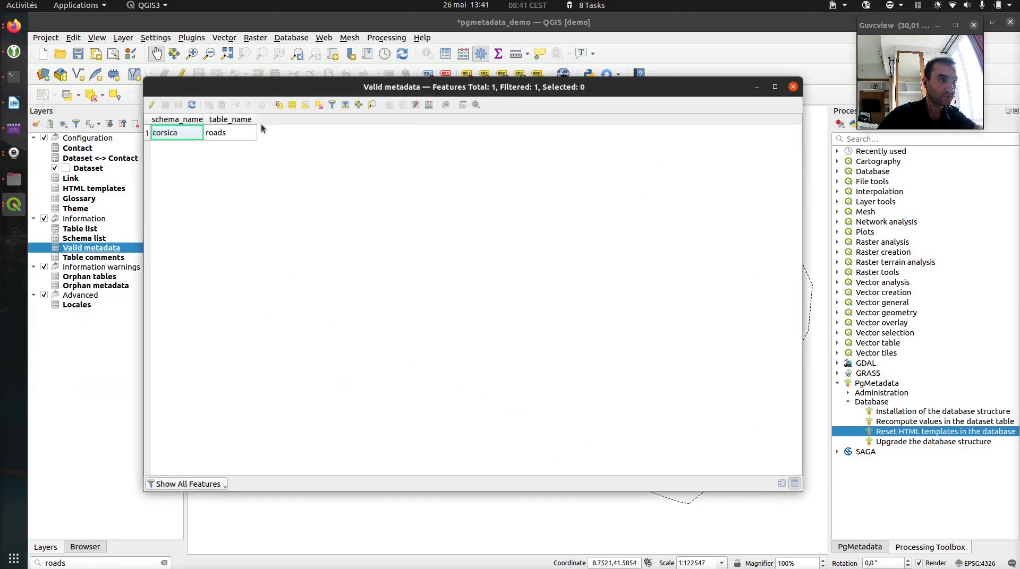
pyautogui.doubleClick(257, 120)
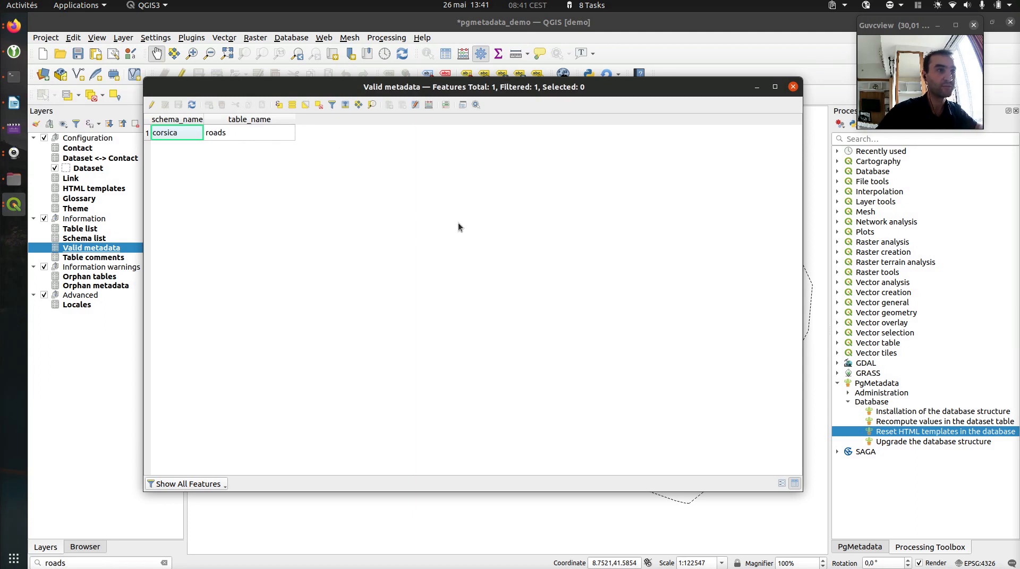
pyautogui.click(793, 87)
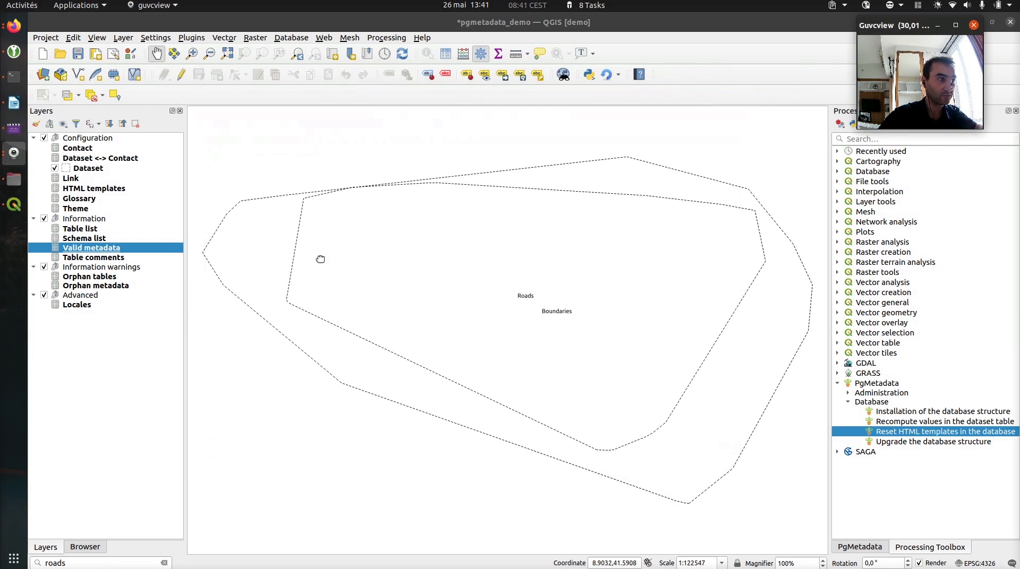
# Go through the Table comments, Orphan tables and Orphan metadata layers, selecting each one without opening it
pyautogui.click(80, 280)
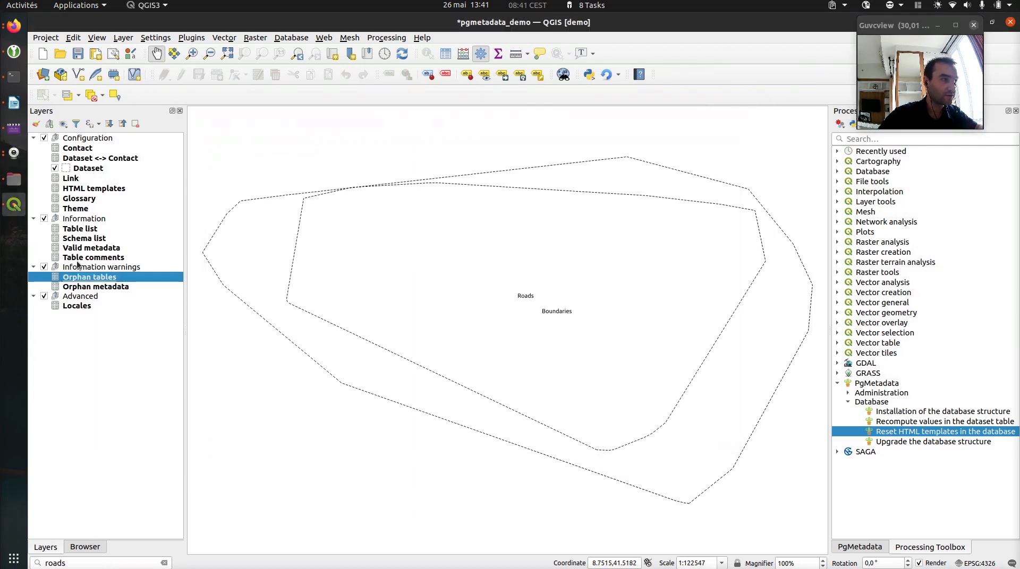
pyautogui.click(91, 258)
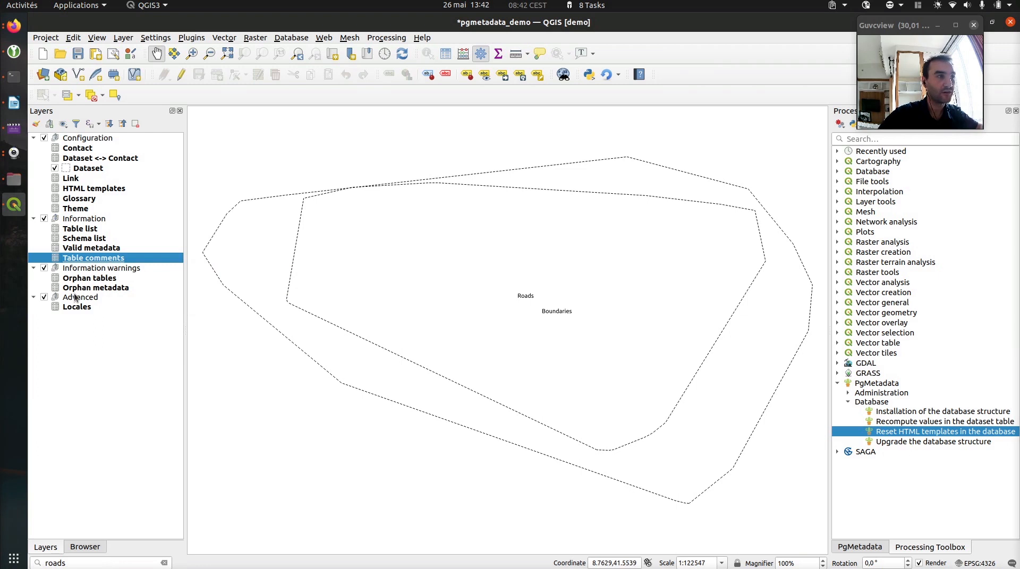
pyautogui.click(98, 279)
pyautogui.click(113, 289)
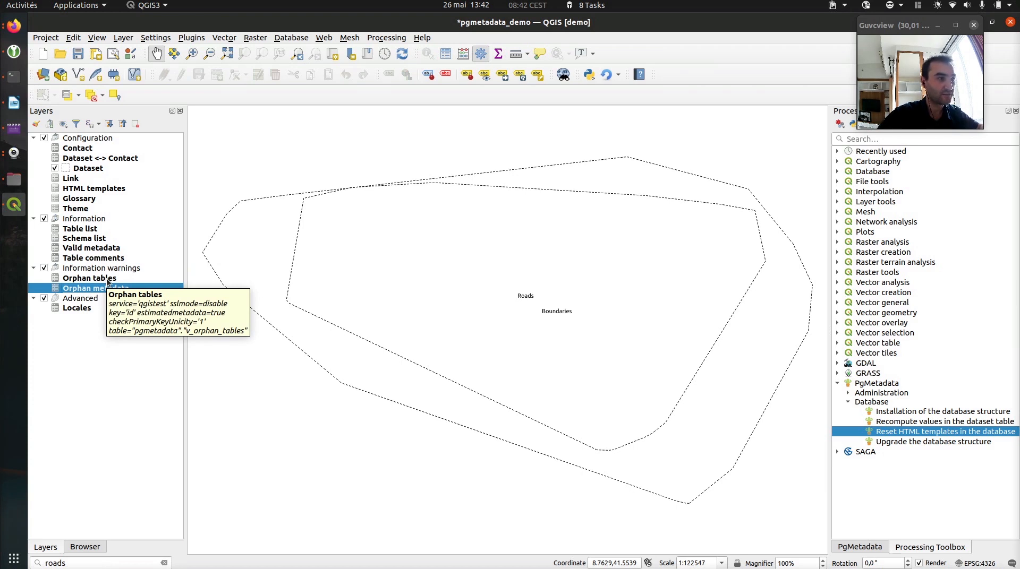
pyautogui.click(106, 279)
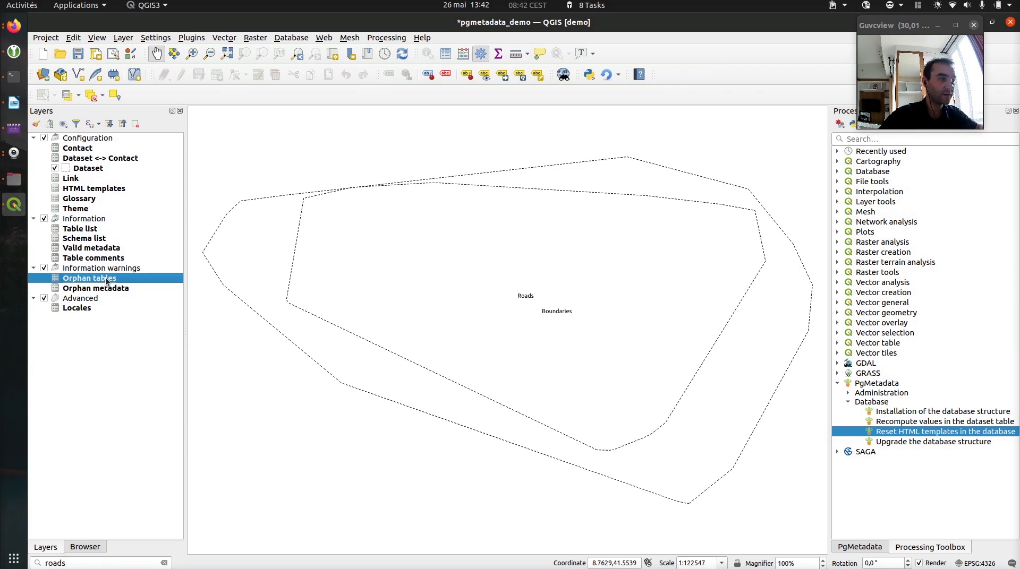
pyautogui.click(109, 291)
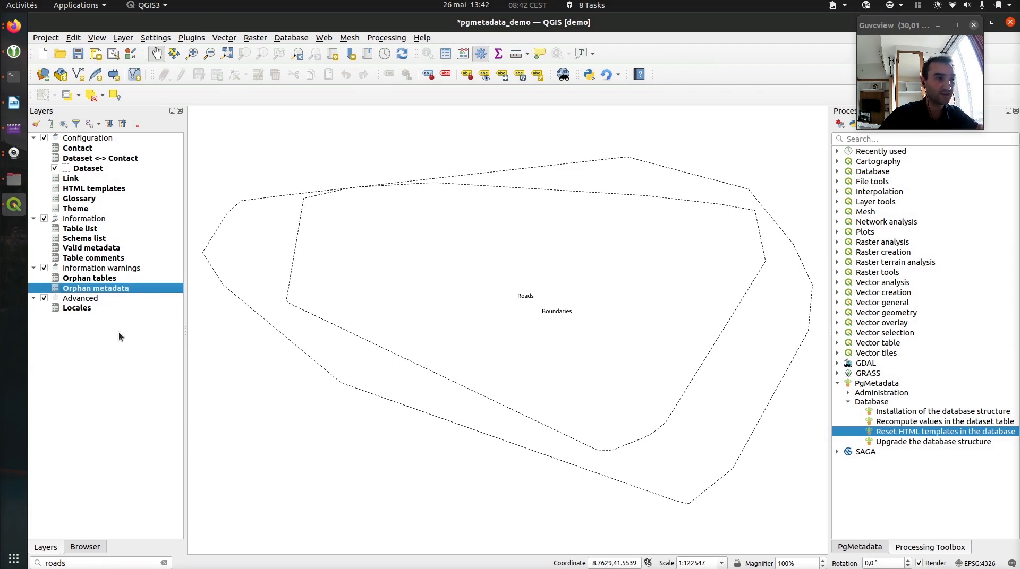